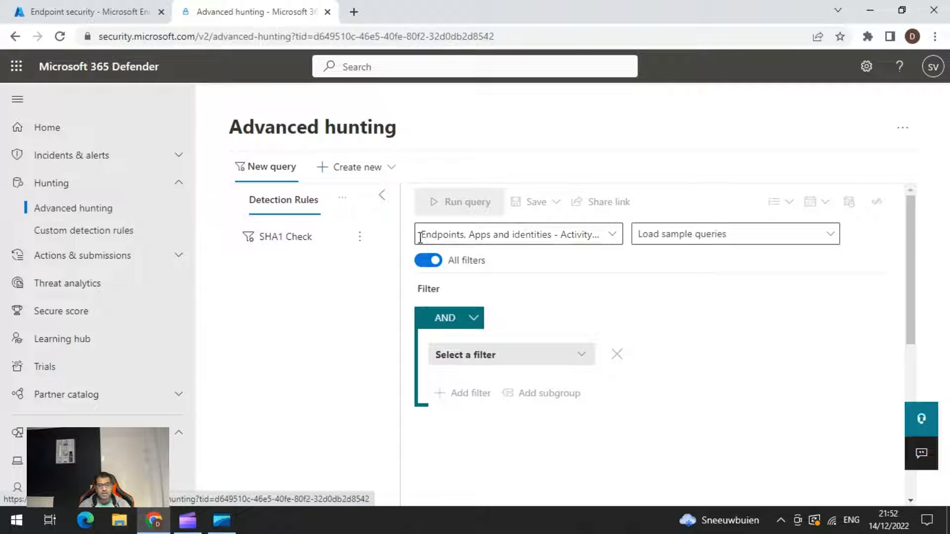
Create a new query in the builder and extend its view to Apps and identities - Activity log and Email and collaboration - Threat explorer.
click(391, 167)
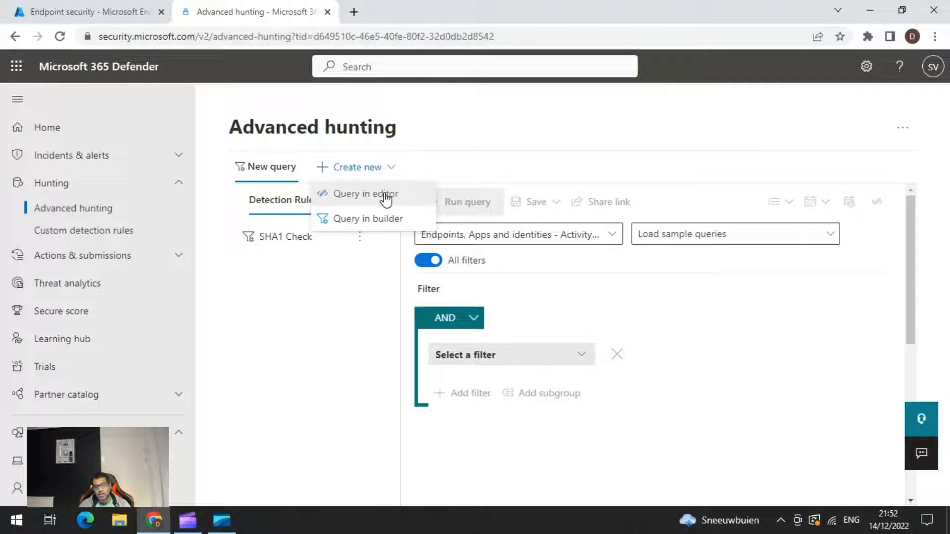
click(389, 219)
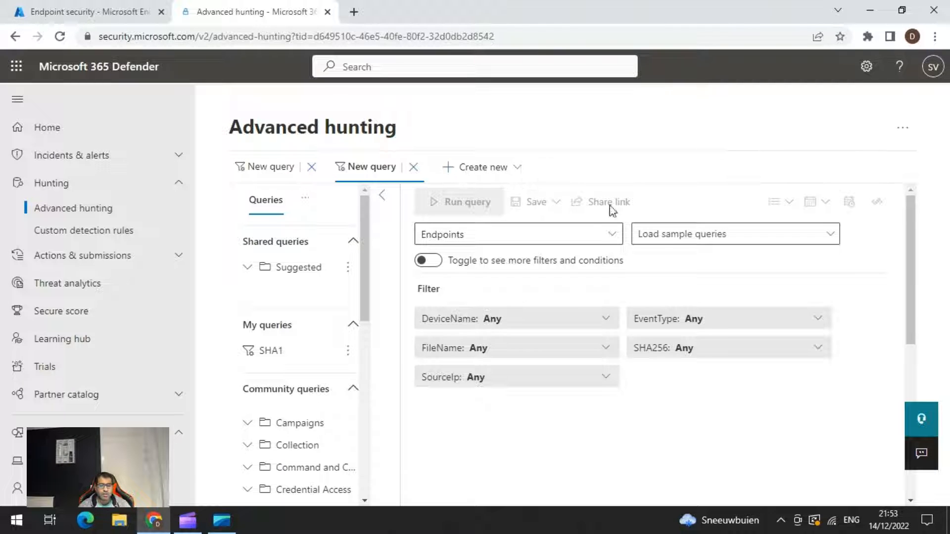
click(613, 234)
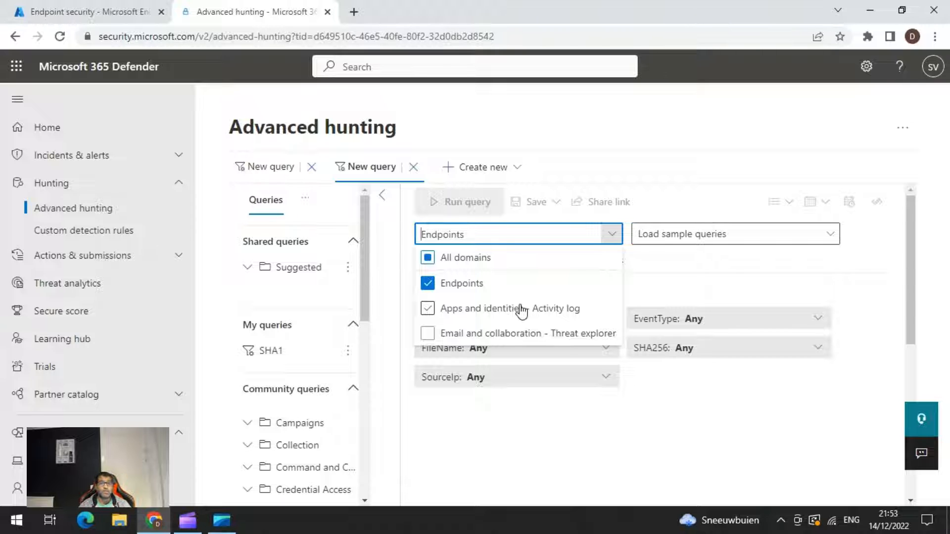
click(428, 309)
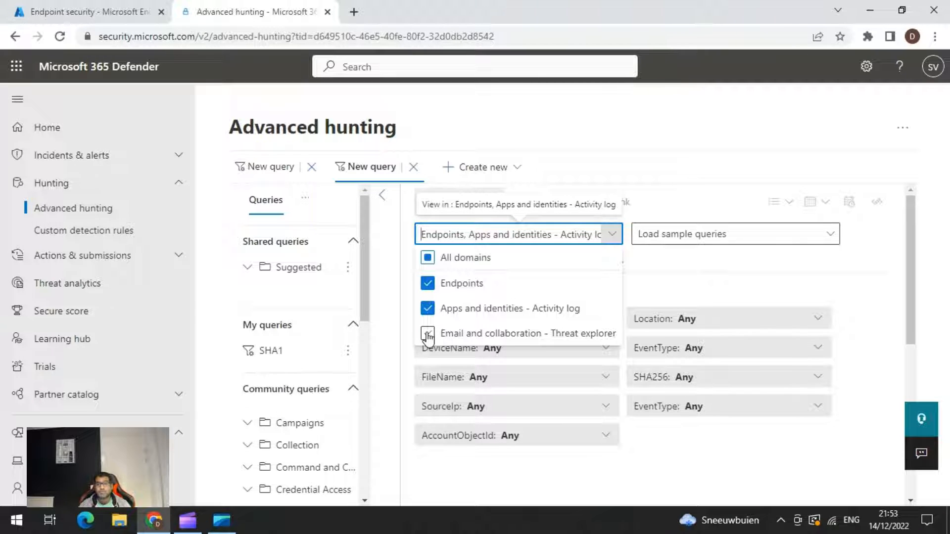
click(427, 334)
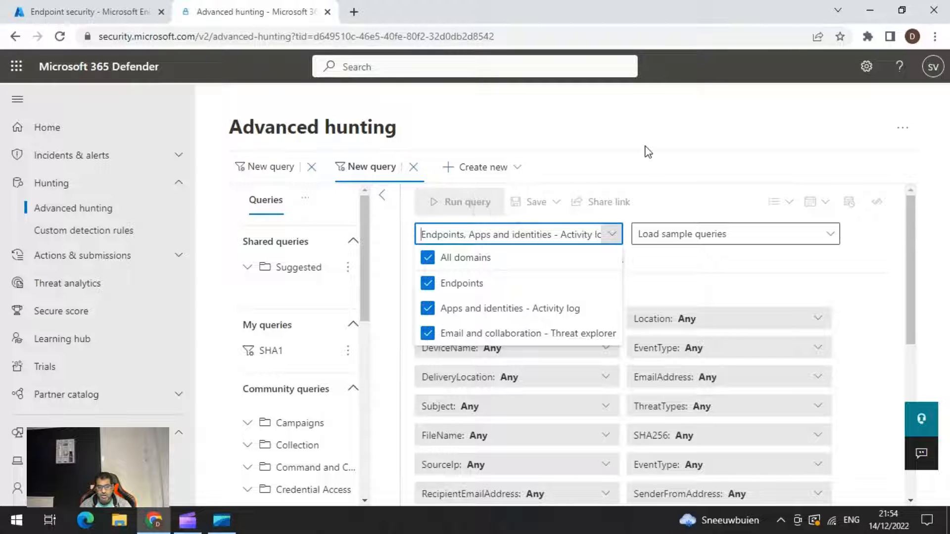
click(649, 163)
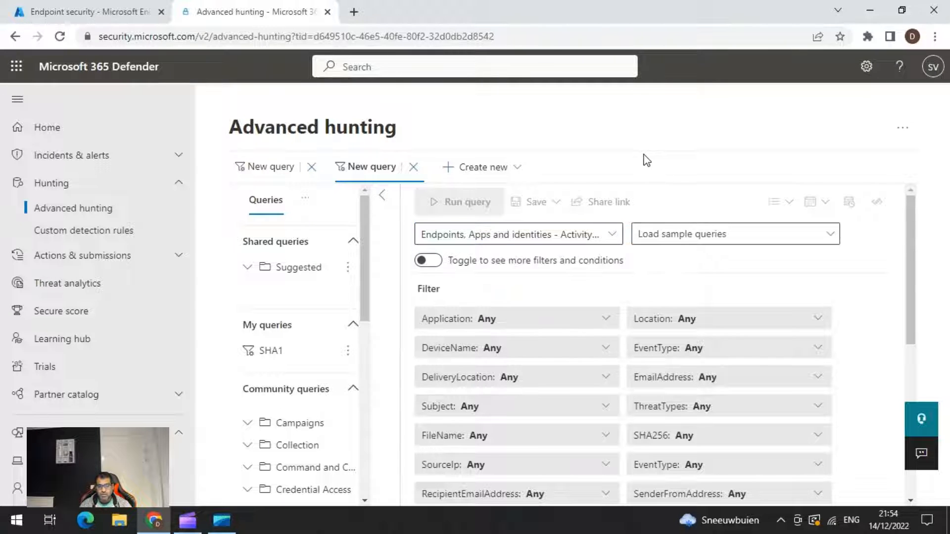
Turn the All filters mode on and back off, and look over the basic filter set.
click(429, 261)
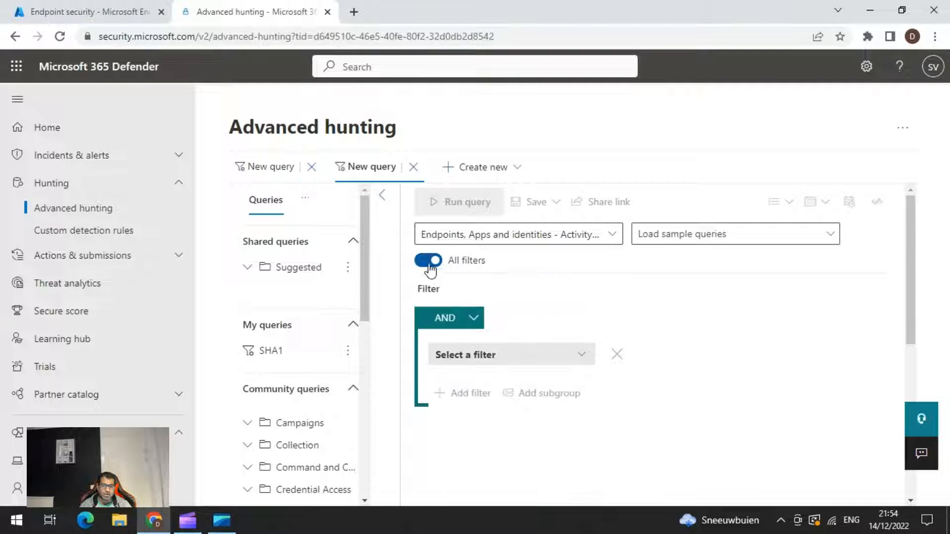
click(427, 261)
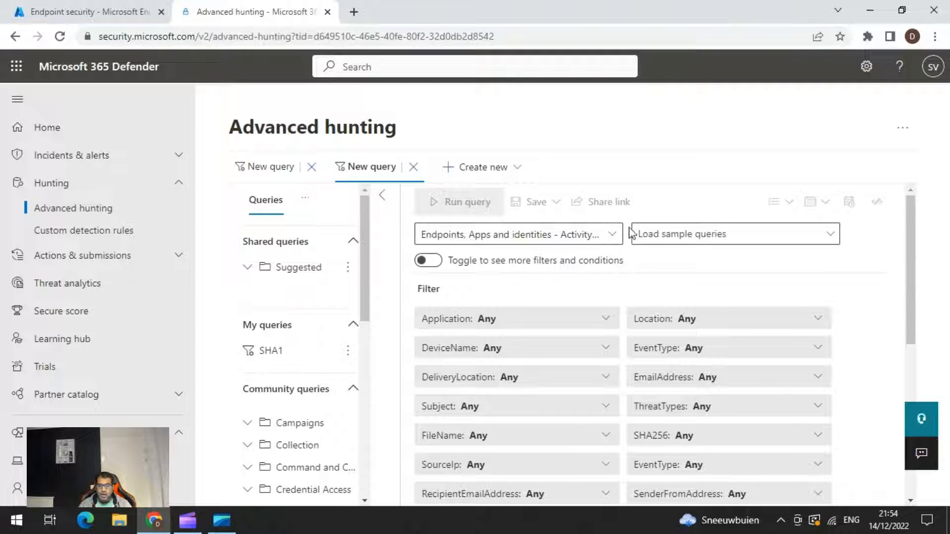
scroll(628, 230, down, 1)
scroll(581, 250, up, 2)
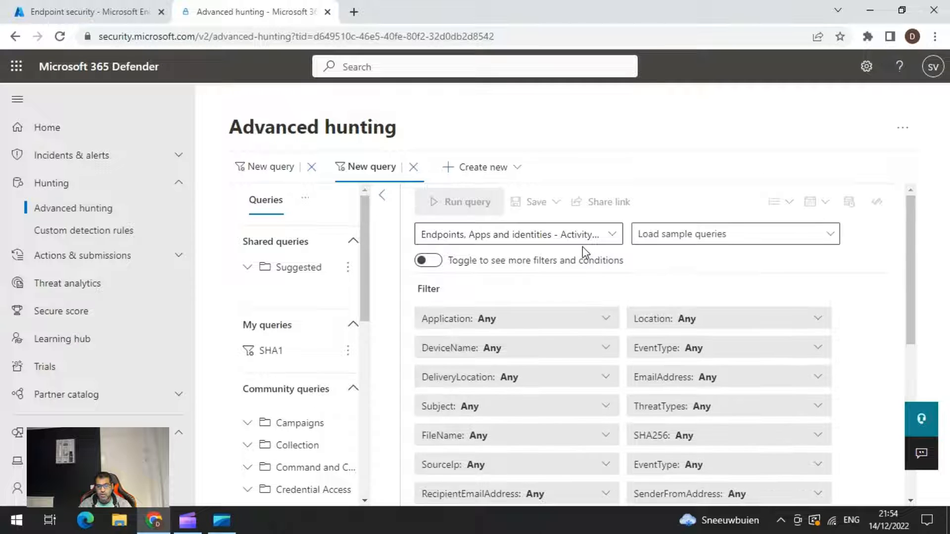
Limit the query's view to Endpoints only and look at the sample queries offered for it.
click(608, 236)
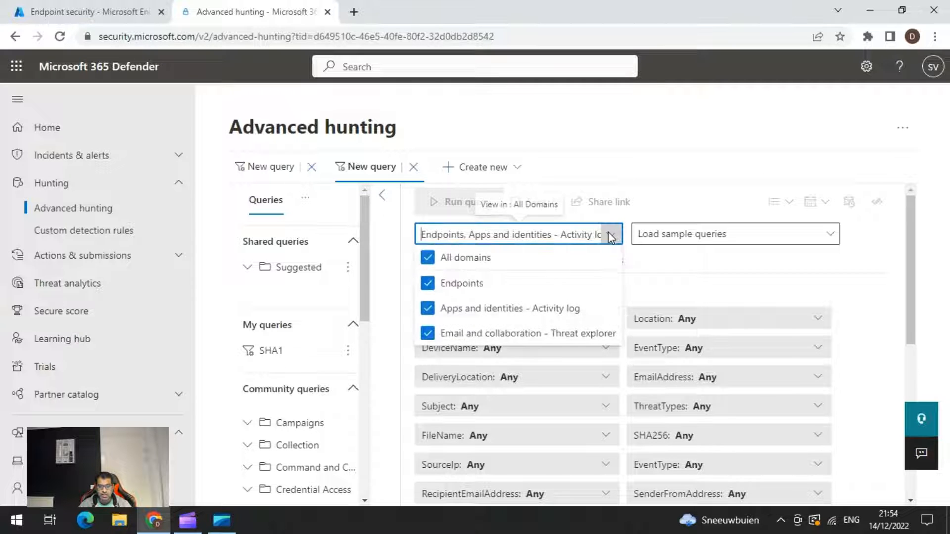
click(427, 258)
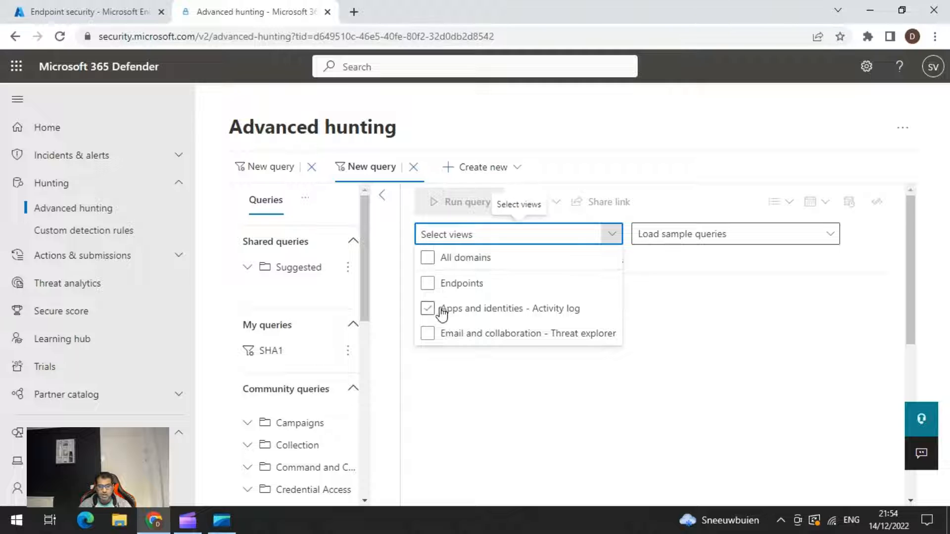
click(428, 284)
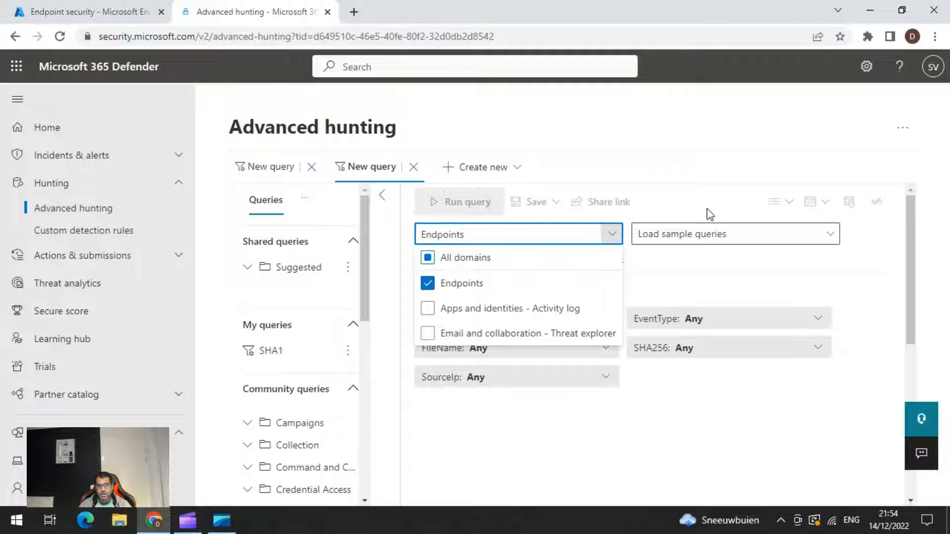
click(830, 245)
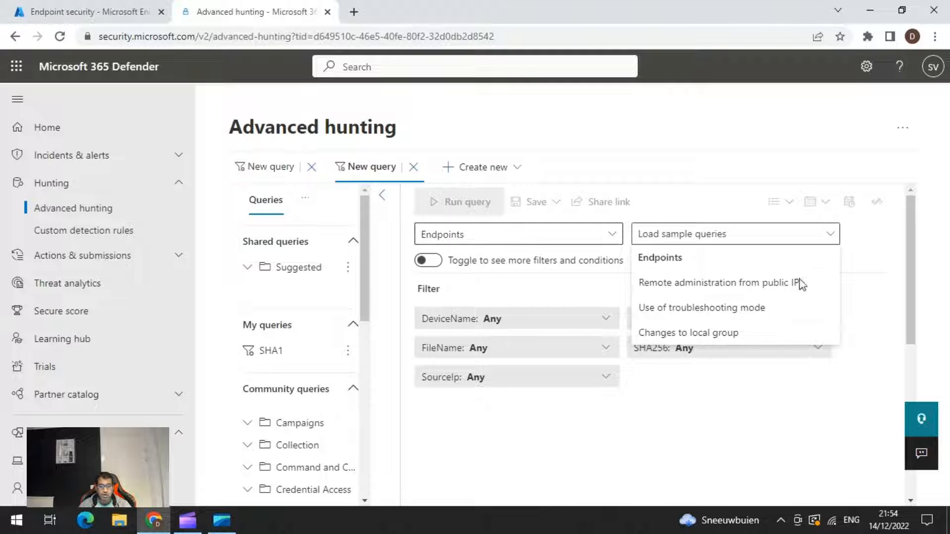
click(930, 287)
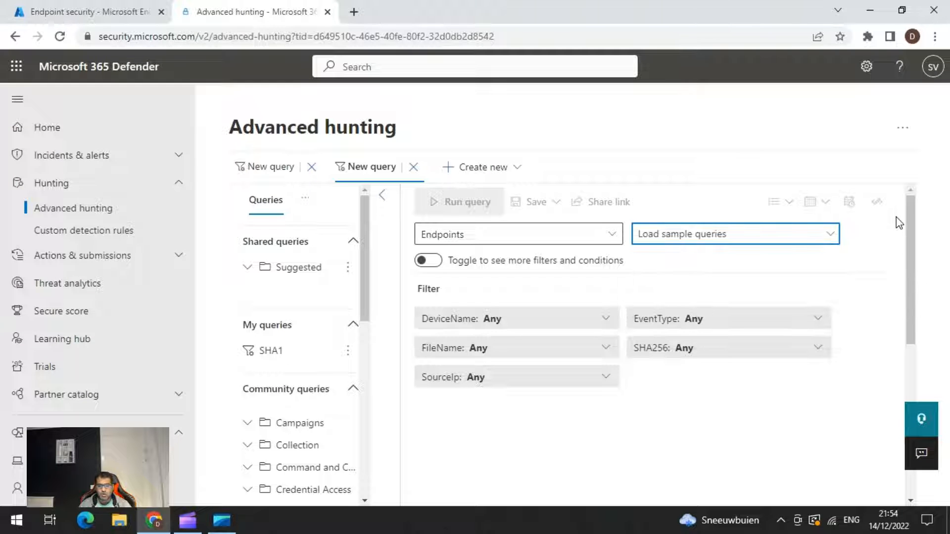
Load the "File activity by name or sha256" getting-started example and dismiss its guided tour.
drag(913, 221, 934, 357)
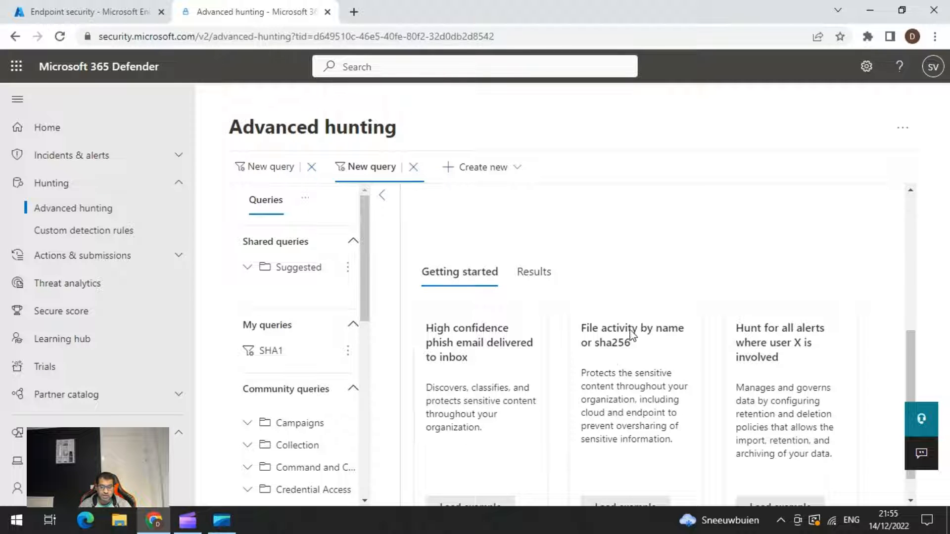
scroll(627, 391, down, 1)
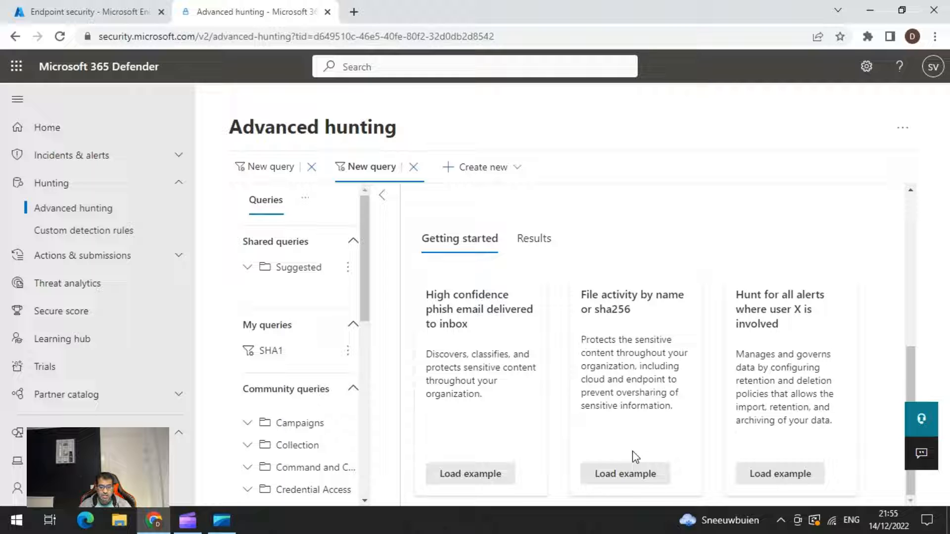
click(638, 478)
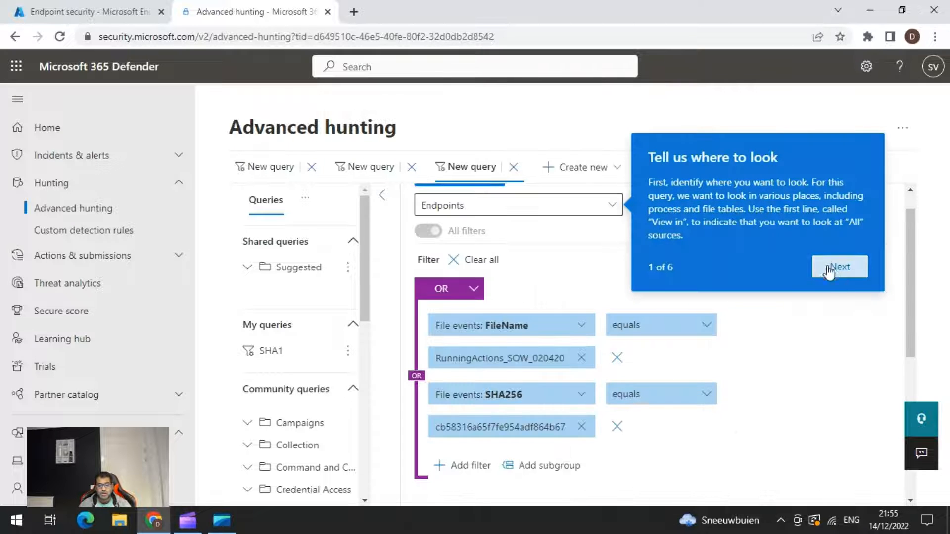
click(842, 350)
scroll(604, 284, up, 5)
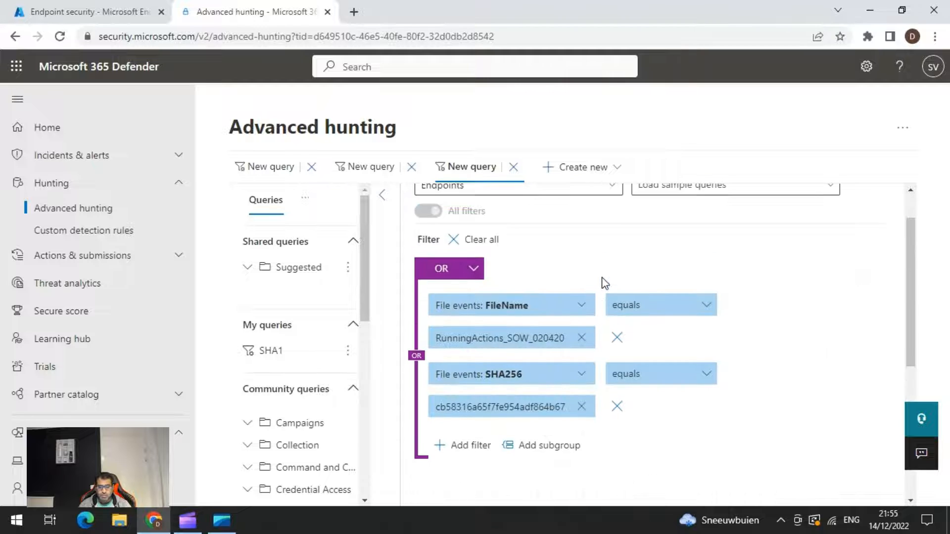
scroll(569, 267, up, 1)
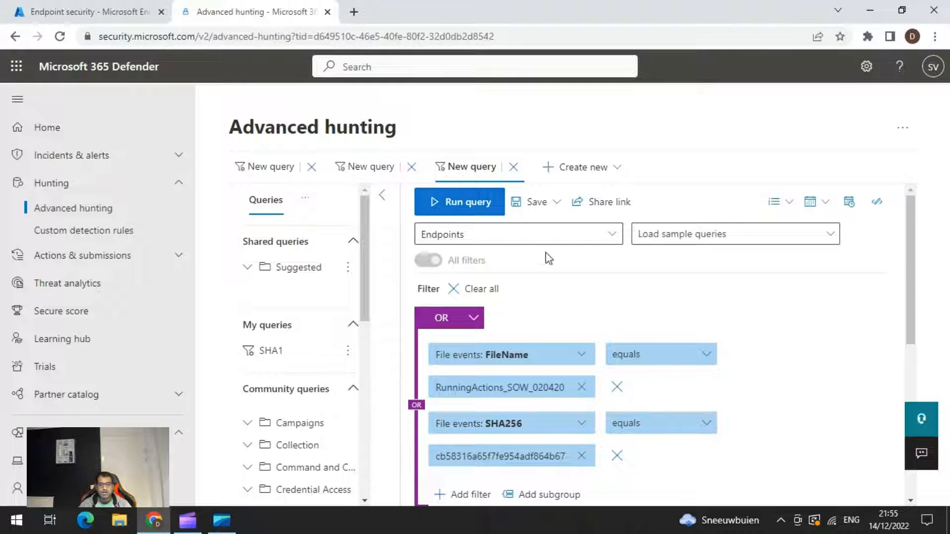
Run the file activity query and check its results.
click(479, 203)
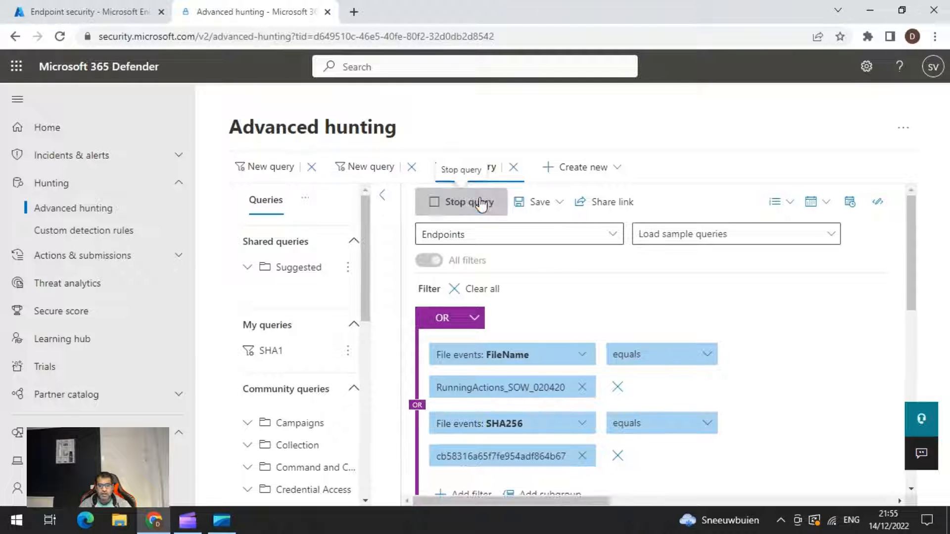
scroll(724, 329, down, 3)
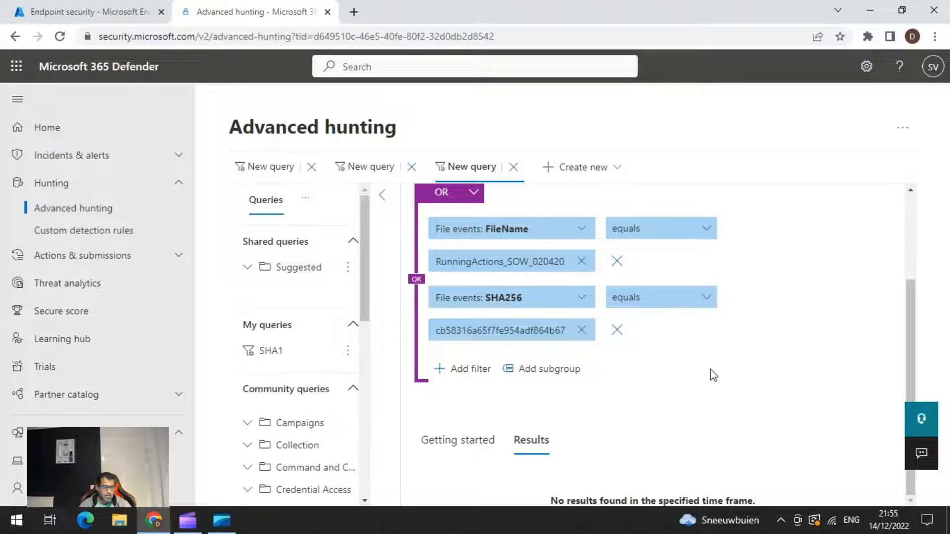
scroll(724, 357, up, 3)
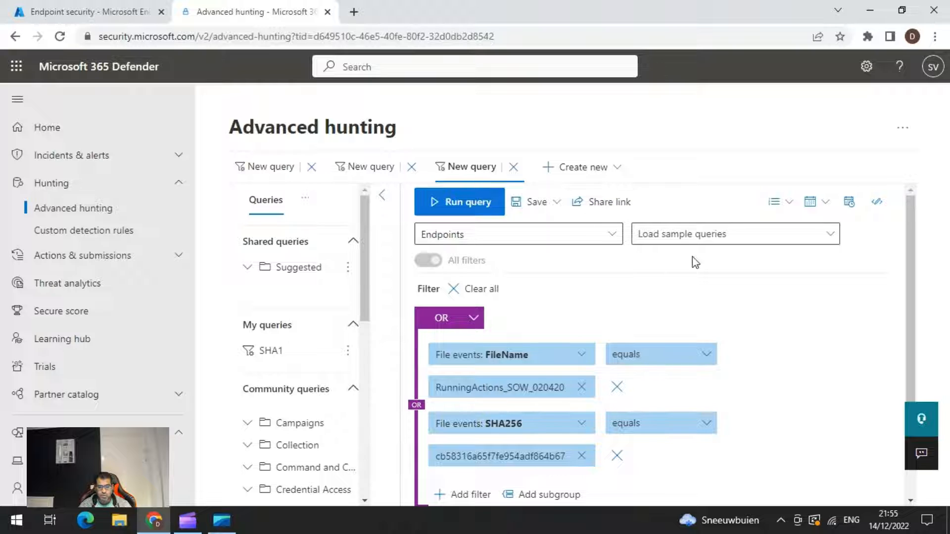
Load the "Hunt for all alerts where user X is involved" example and run its query.
scroll(698, 296, down, 3)
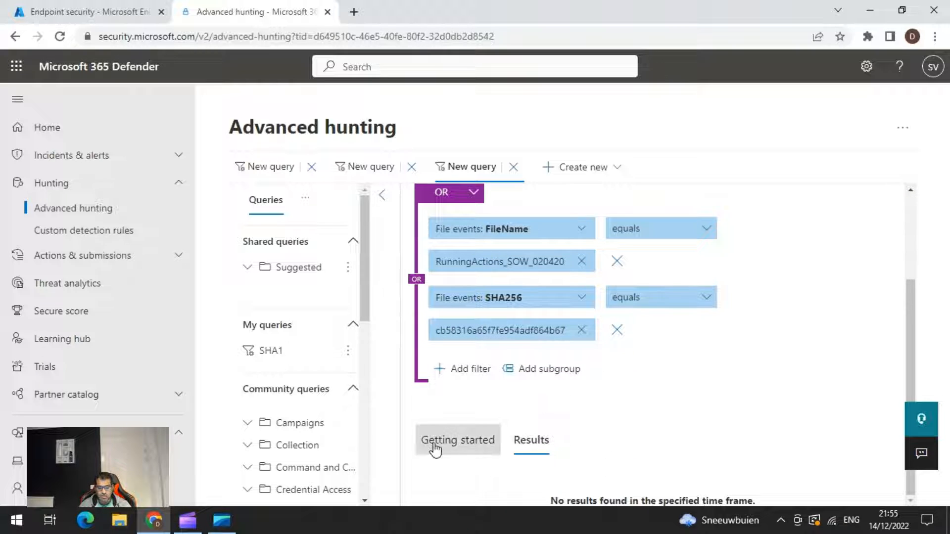
click(458, 441)
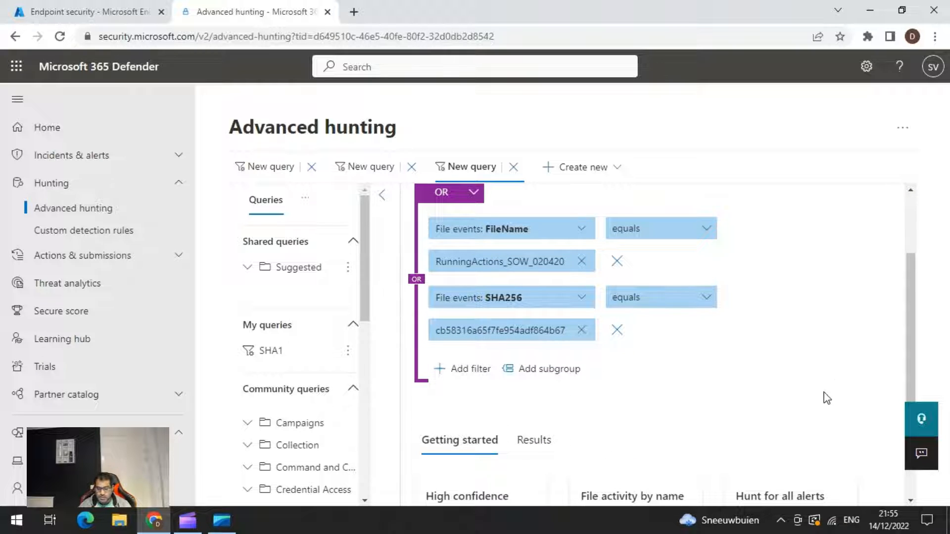
scroll(821, 395, down, 5)
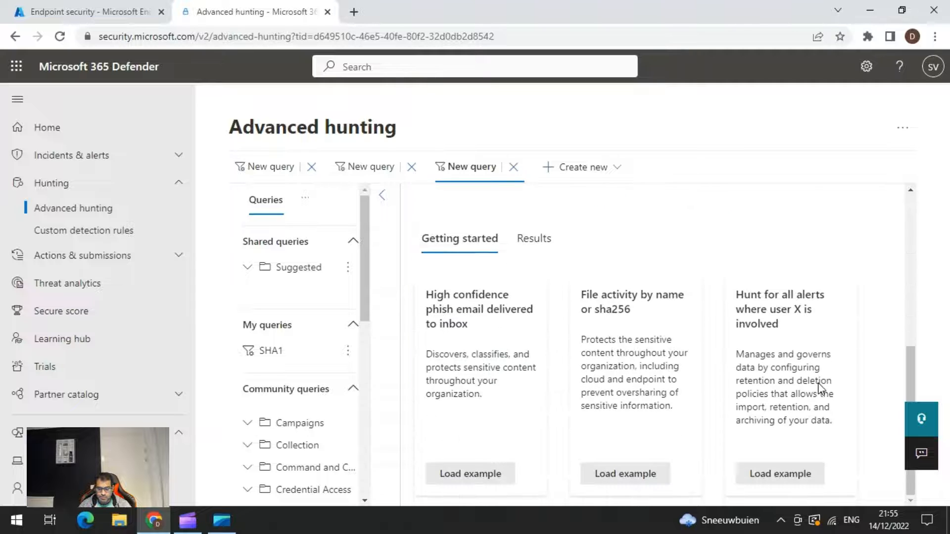
click(765, 478)
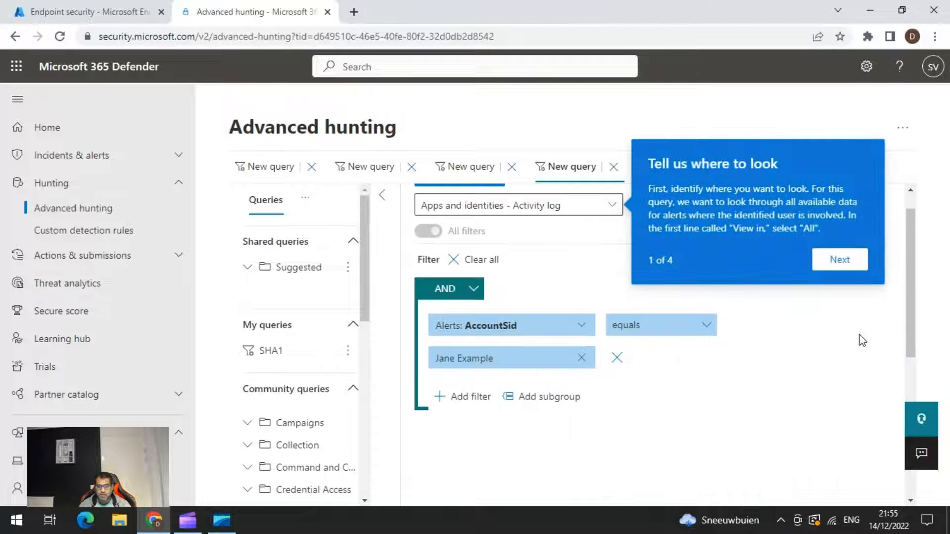
scroll(858, 341, down, 5)
scroll(778, 338, up, 5)
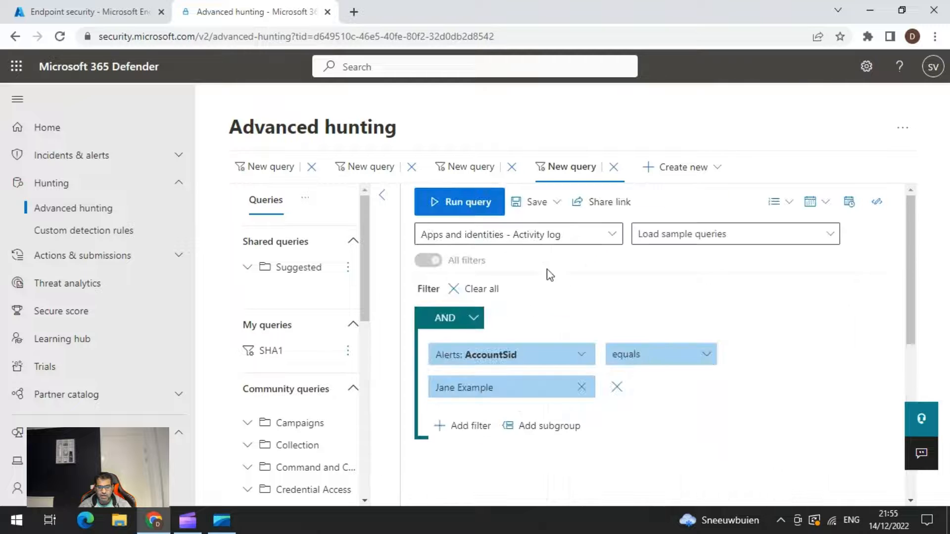
click(463, 203)
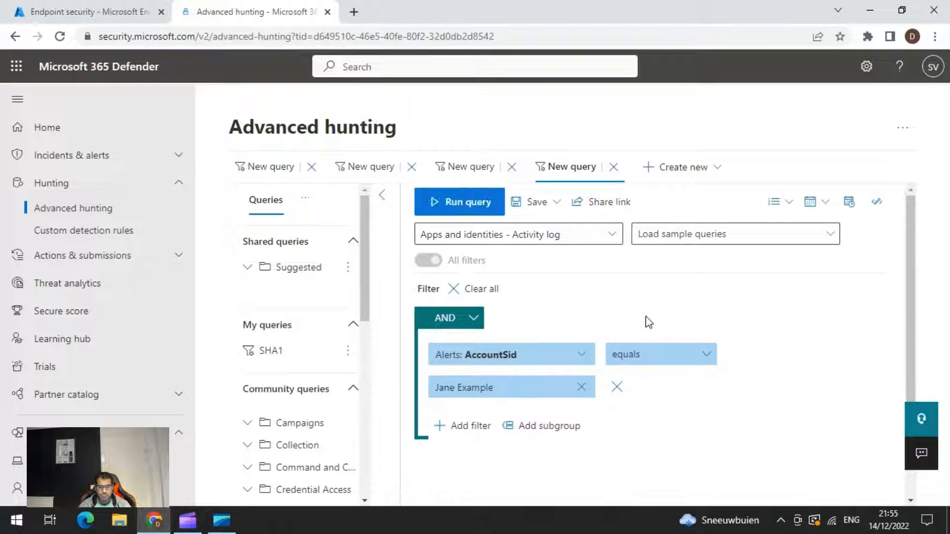
scroll(651, 312, down, 3)
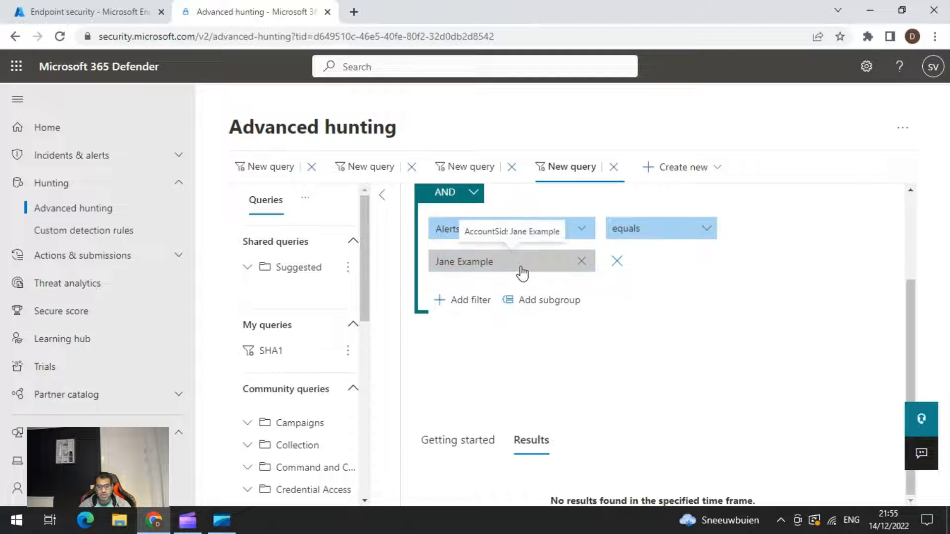
Replace the AccountSid value in the alerts filter with another user's name and run the query again.
click(581, 262)
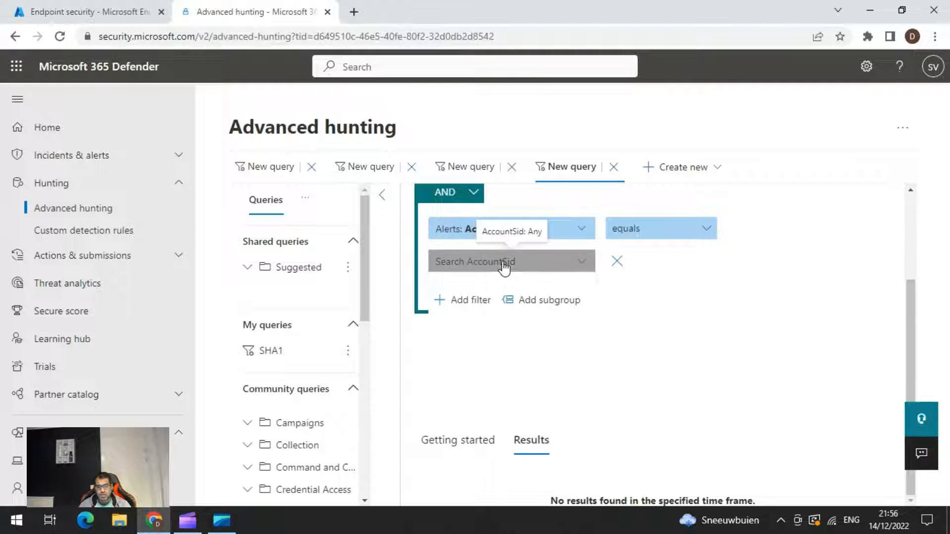
click(502, 265)
click(500, 309)
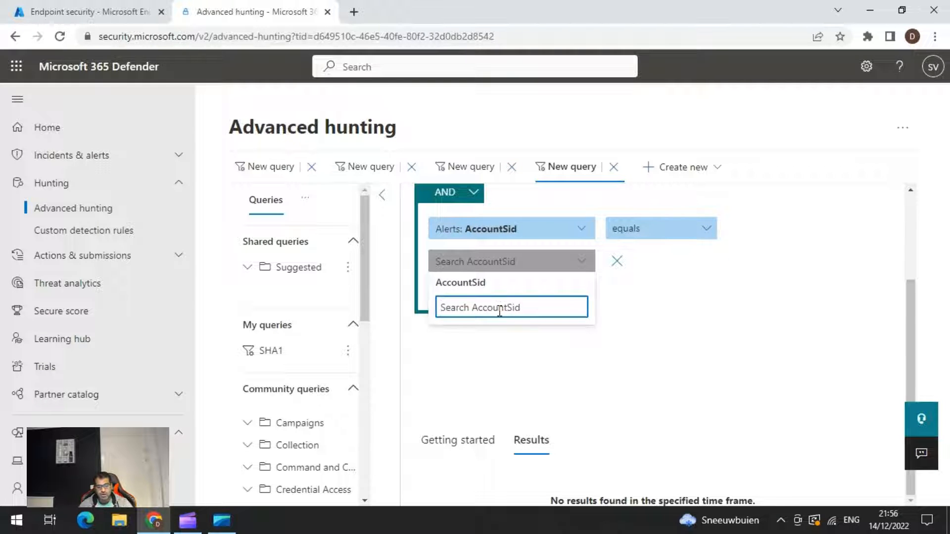
text(Sathish)
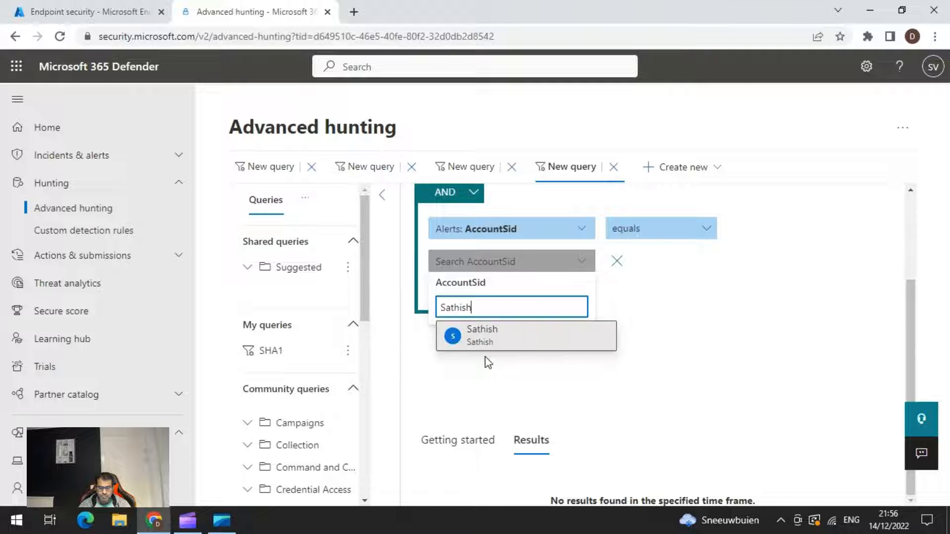
click(486, 337)
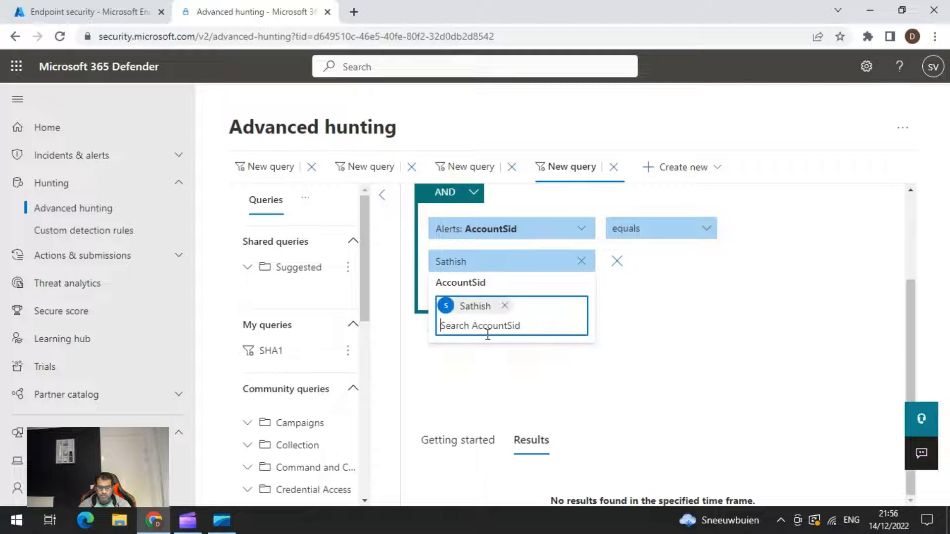
click(741, 400)
scroll(514, 297, up, 3)
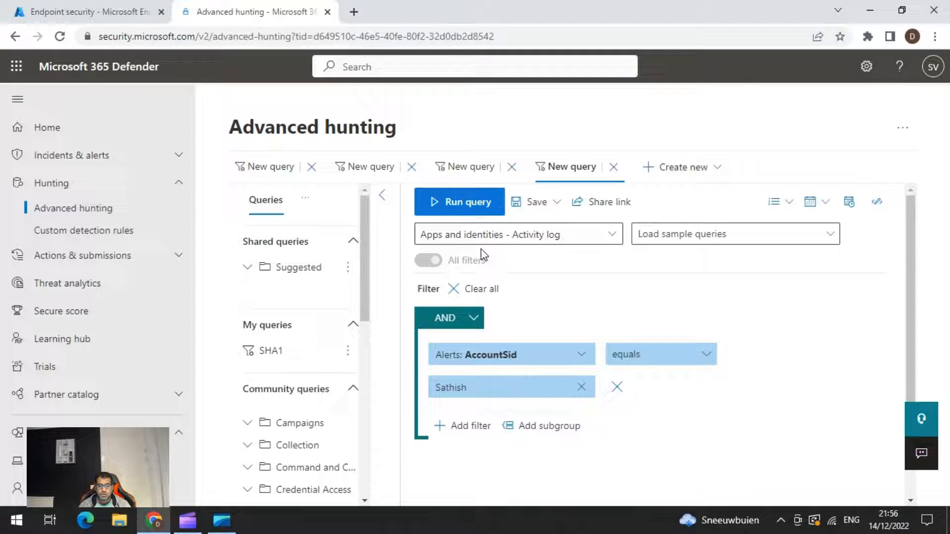
click(452, 201)
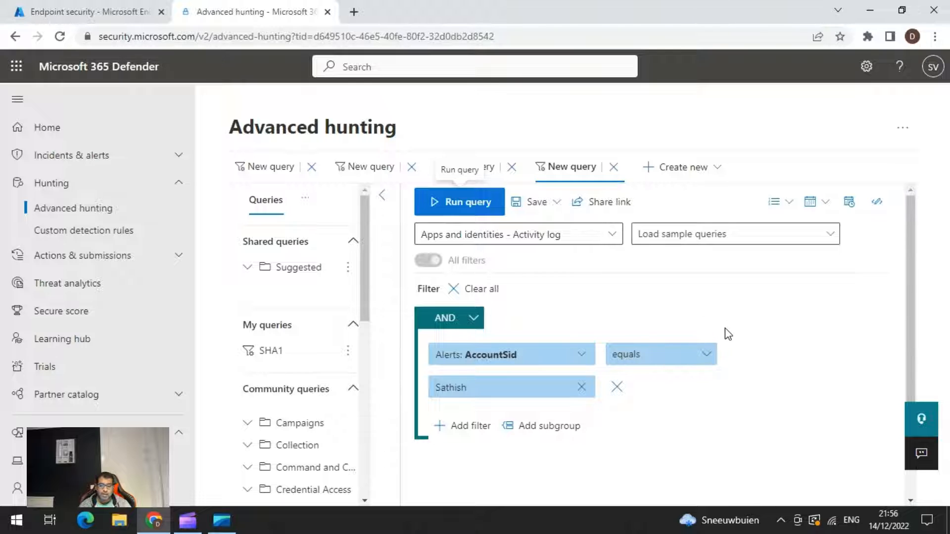
Check the results of the alerts query and return to the first open query with the empty filter.
scroll(725, 328, down, 3)
scroll(784, 317, up, 3)
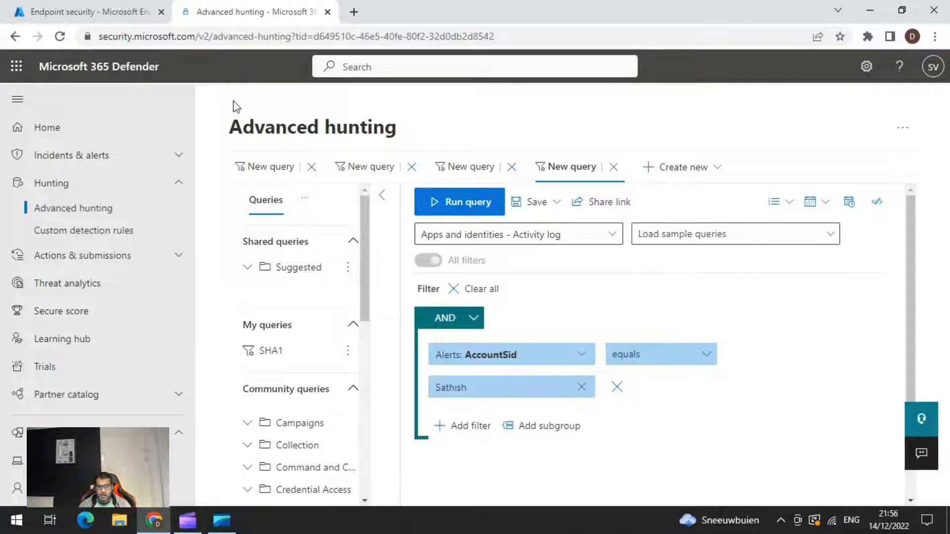
click(262, 167)
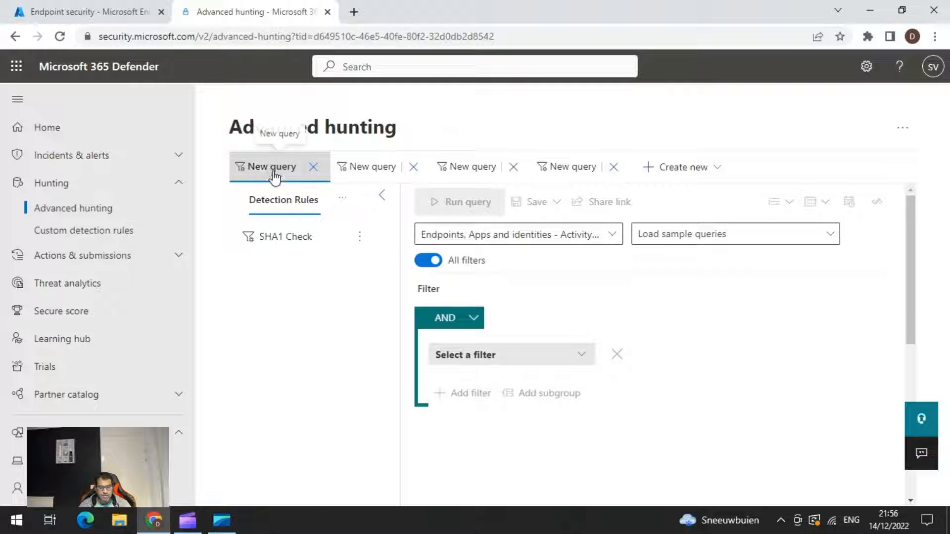
click(365, 166)
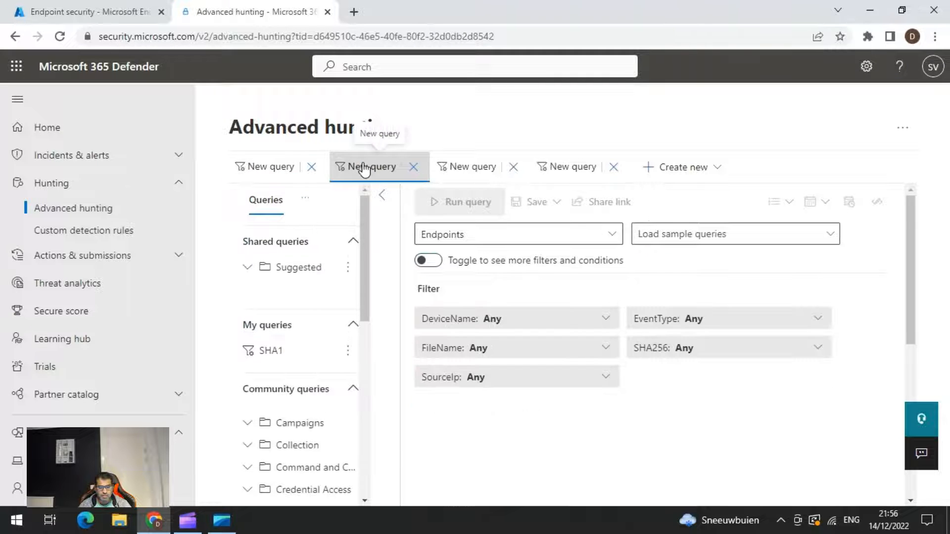
click(263, 177)
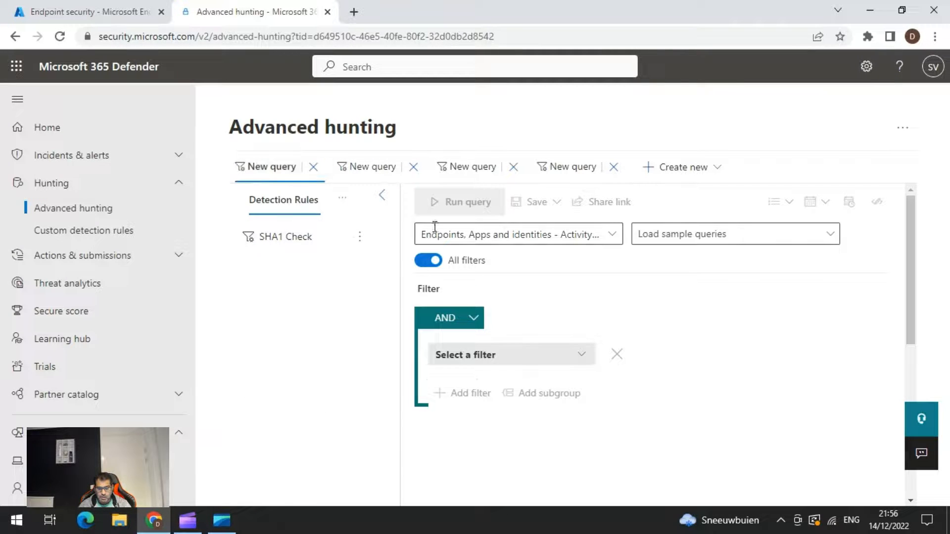
Add a filter condition to the first query for Device info IsAzureADJoined equals True.
scroll(614, 376, down, 3)
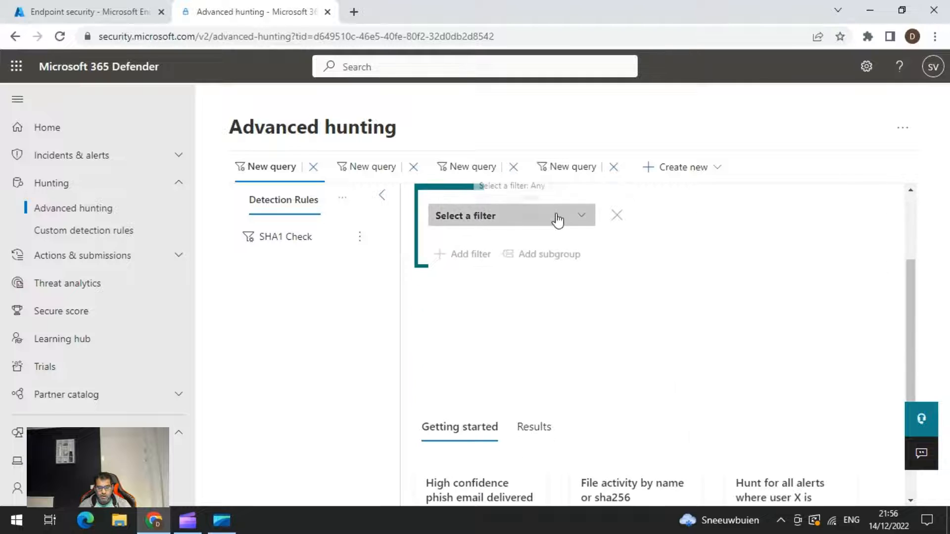
click(557, 218)
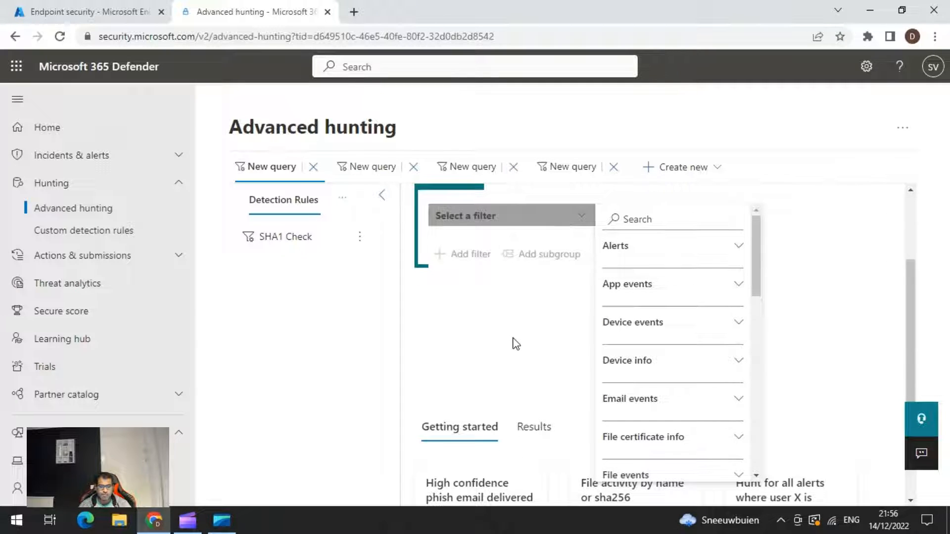
scroll(514, 341, up, 3)
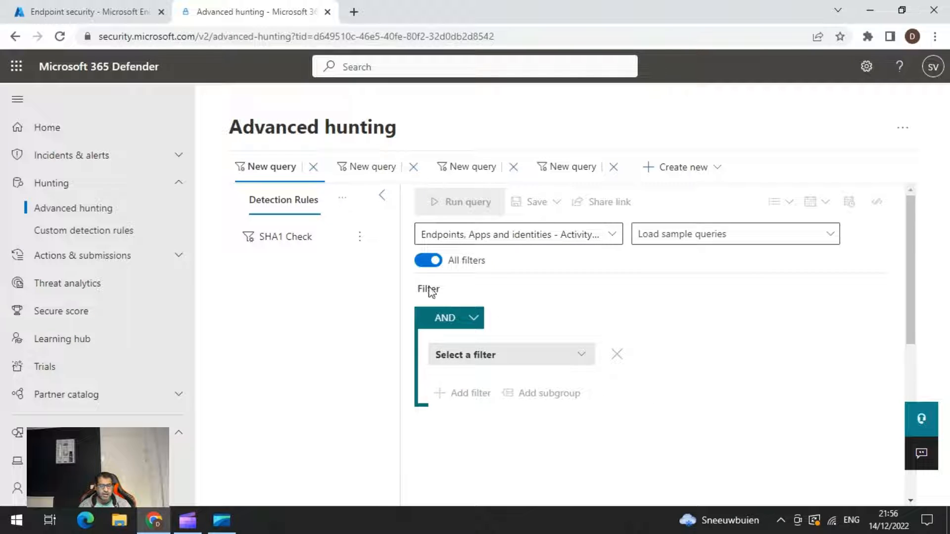
click(577, 355)
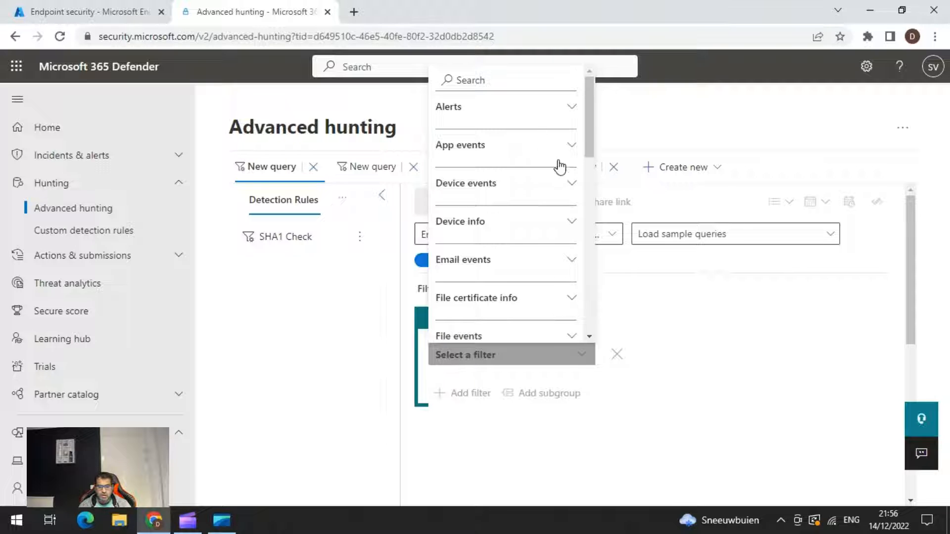
click(571, 222)
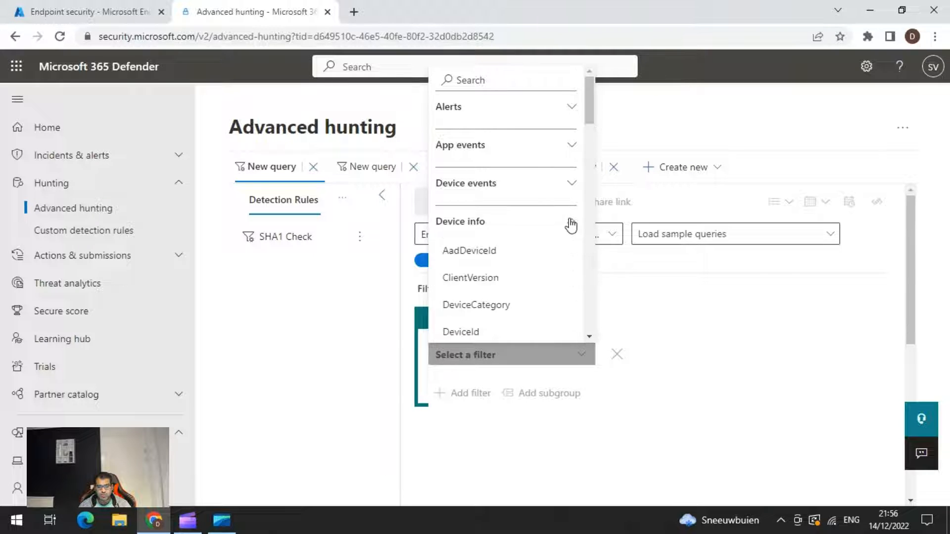
scroll(571, 265, down, 1)
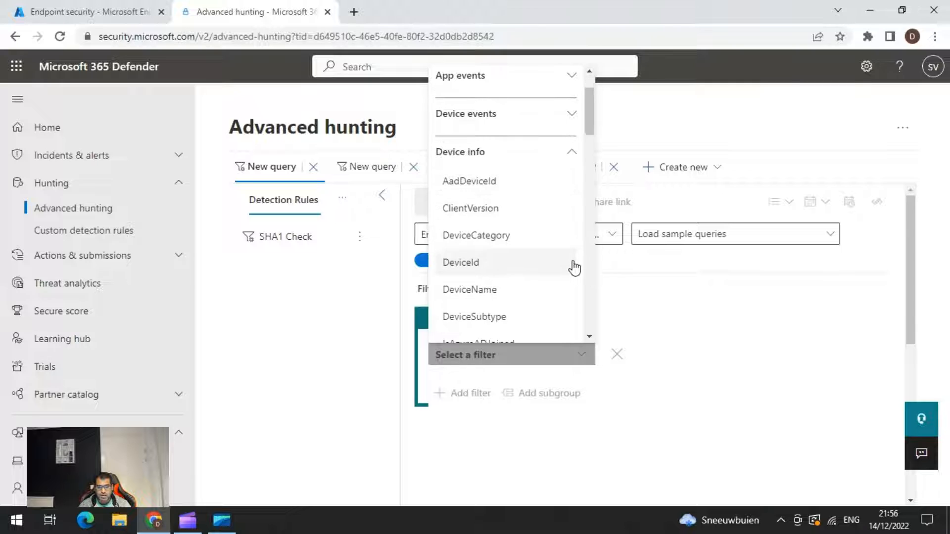
scroll(569, 263, down, 1)
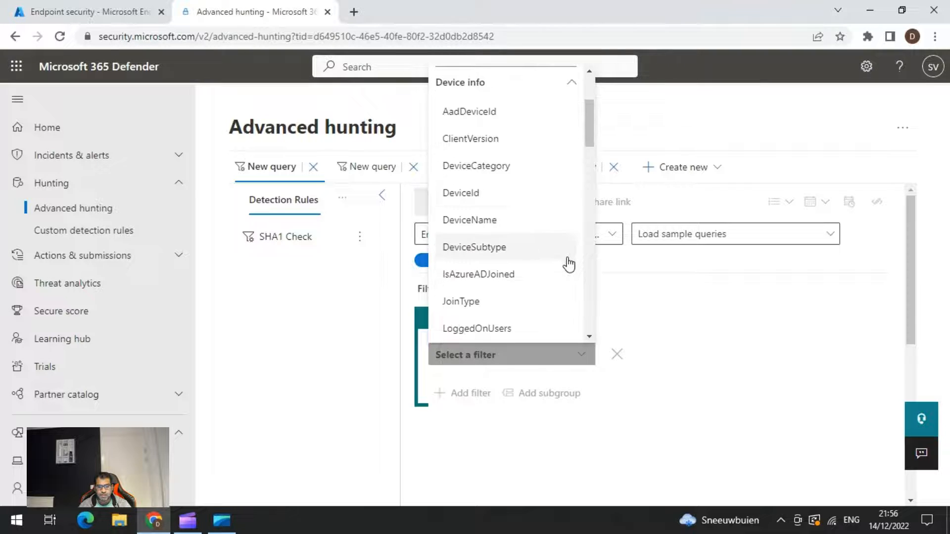
click(493, 276)
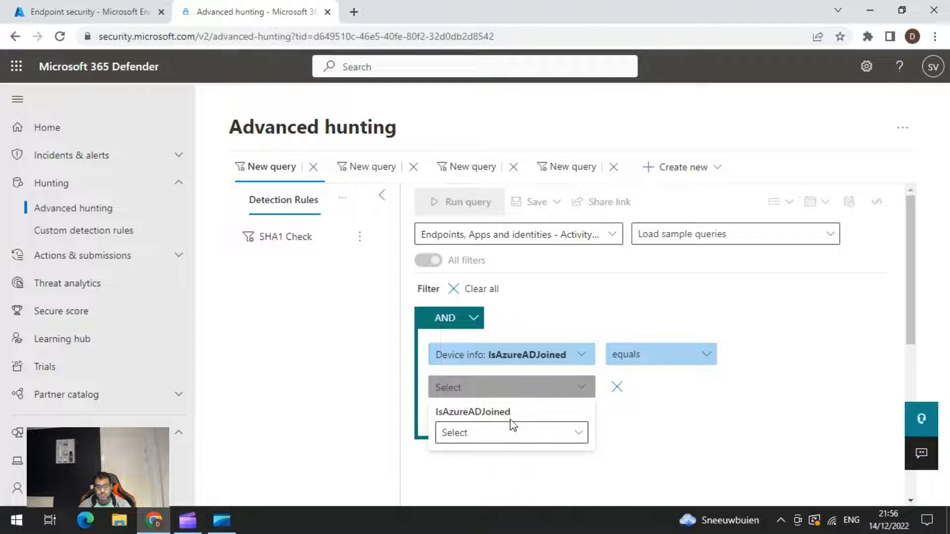
click(505, 441)
click(451, 456)
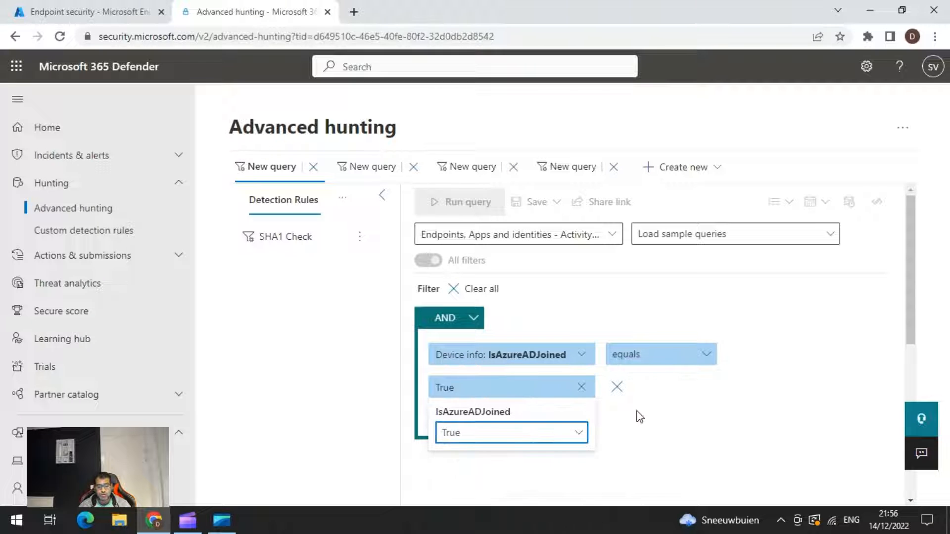
click(713, 415)
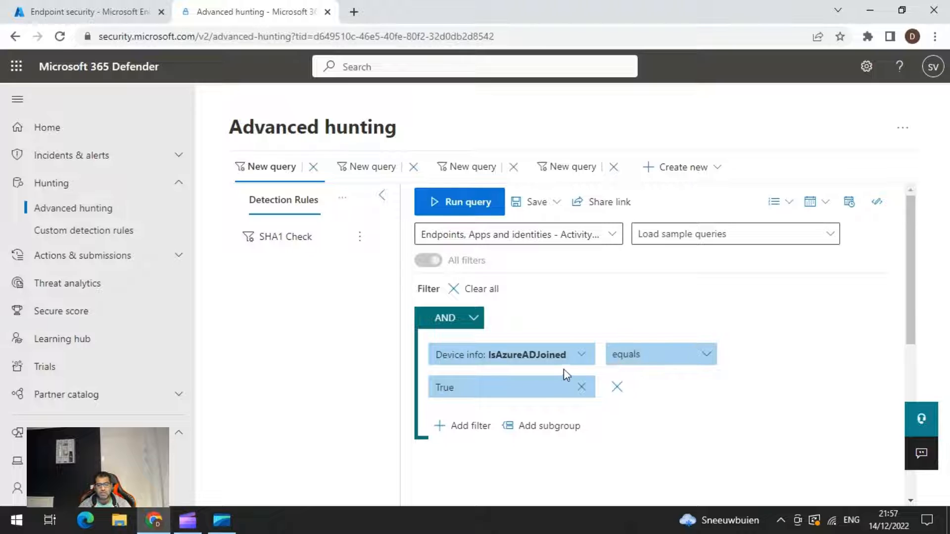
Run the Azure AD joined query and review its results with the saved queries pane collapsed.
click(459, 208)
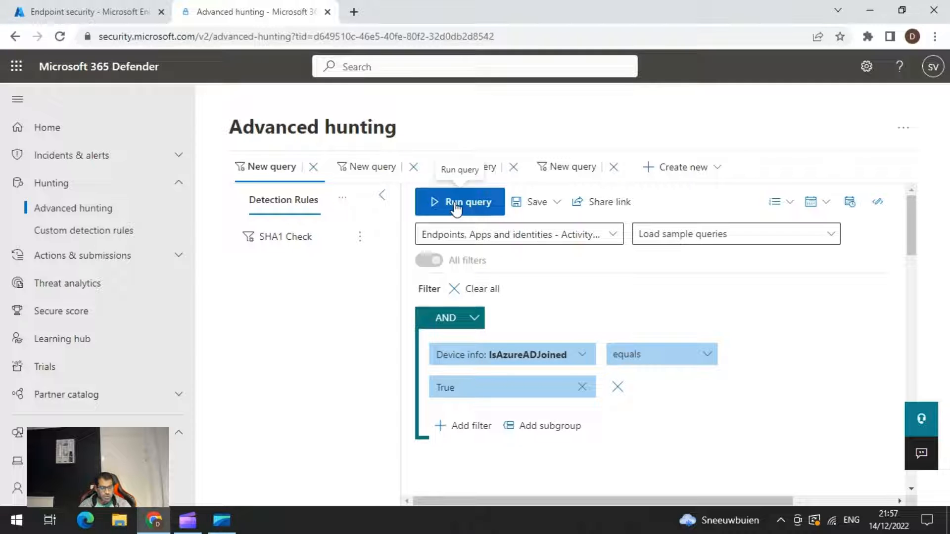
scroll(788, 322, down, 5)
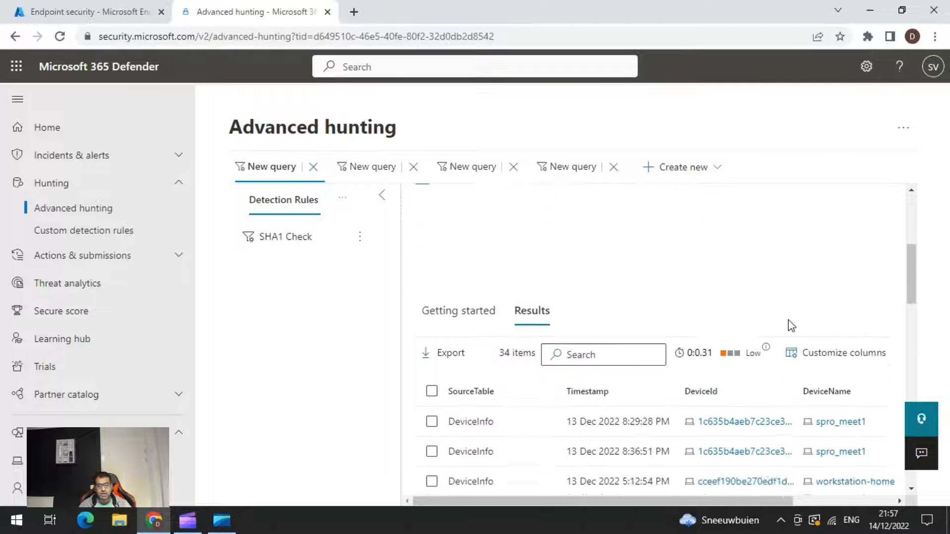
scroll(789, 323, down, 2)
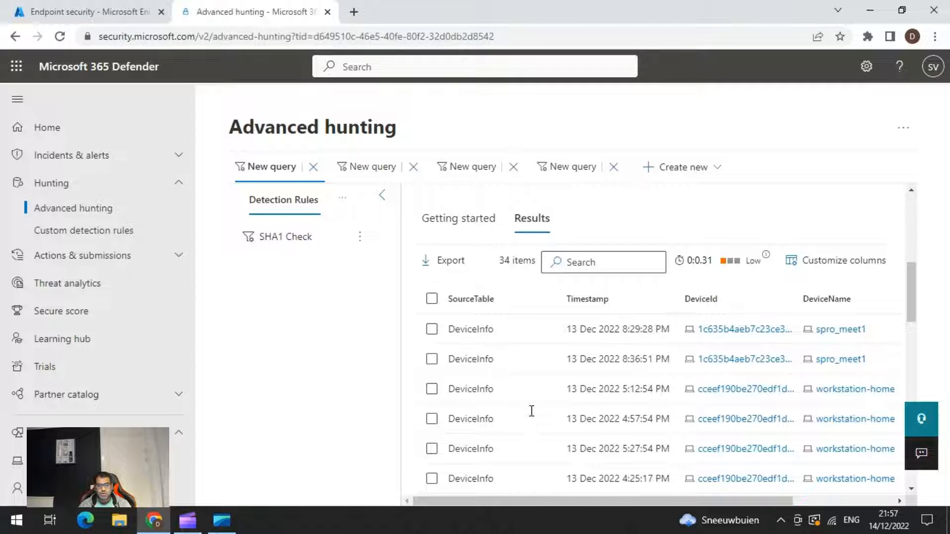
click(382, 195)
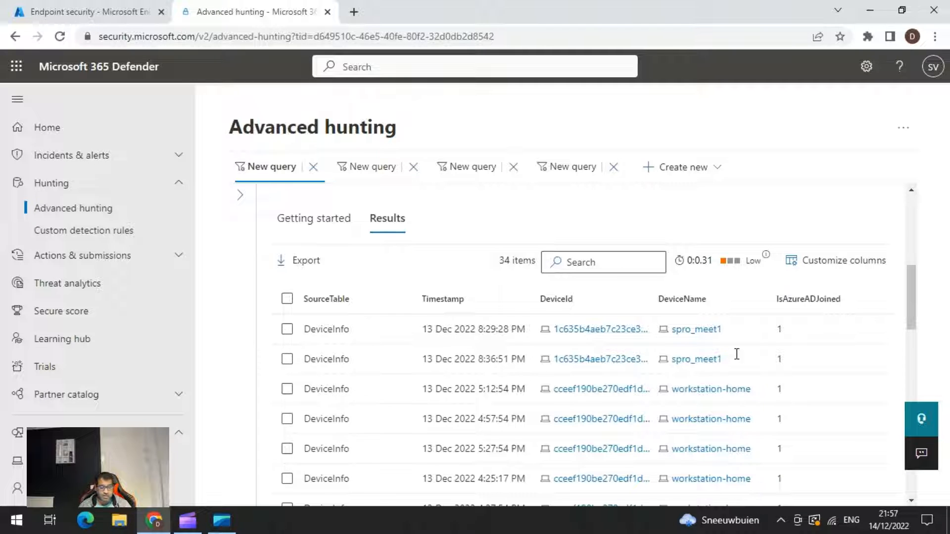
Select the first spro_meet1 result and start linking it to a new incident.
click(288, 330)
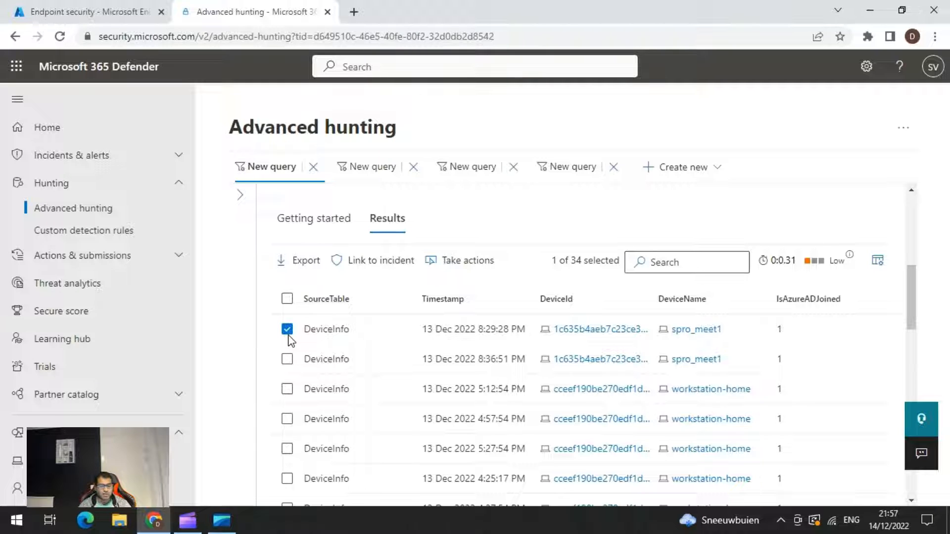
click(363, 266)
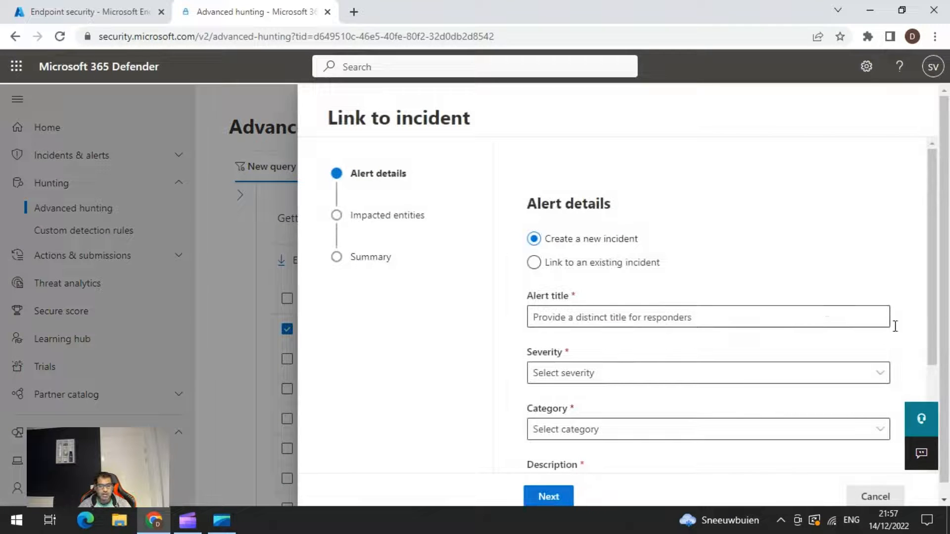
scroll(776, 229, down, 2)
scroll(776, 229, up, 2)
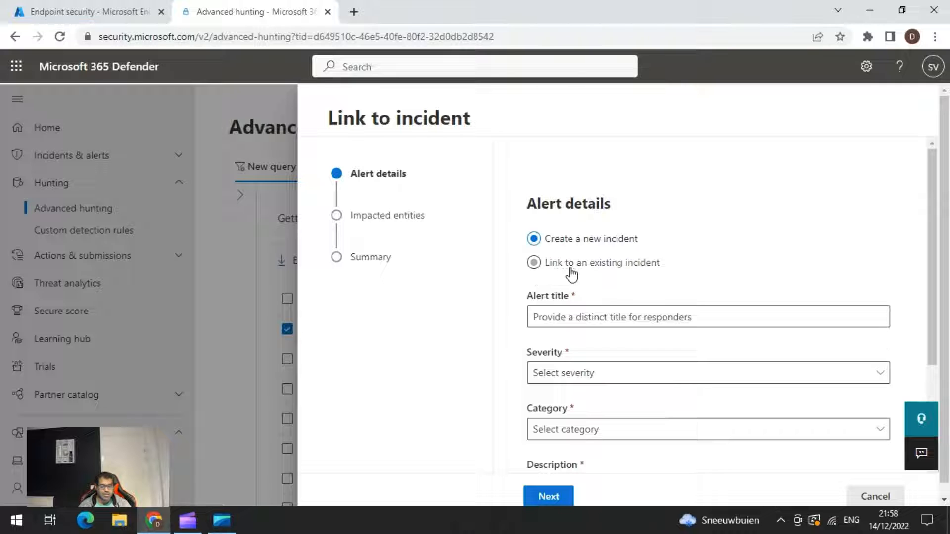
Title the alert "Test Device Info" and set its severity to Info.
scroll(685, 275, down, 1)
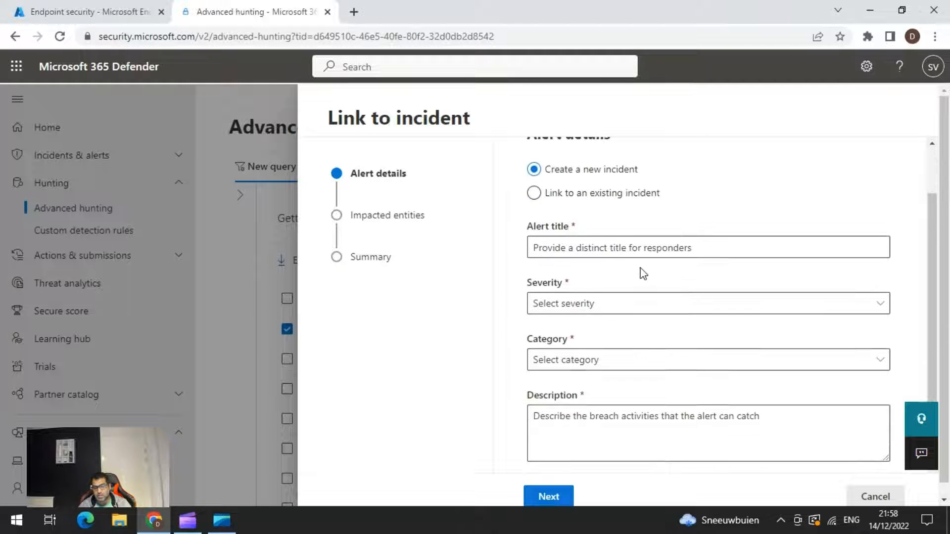
click(629, 247)
text(Test Device Info)
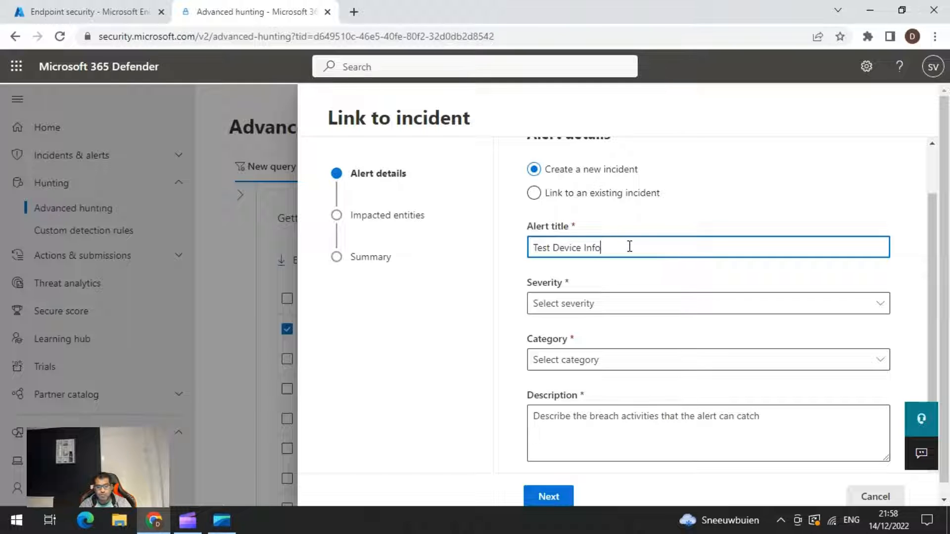
key(Tab)
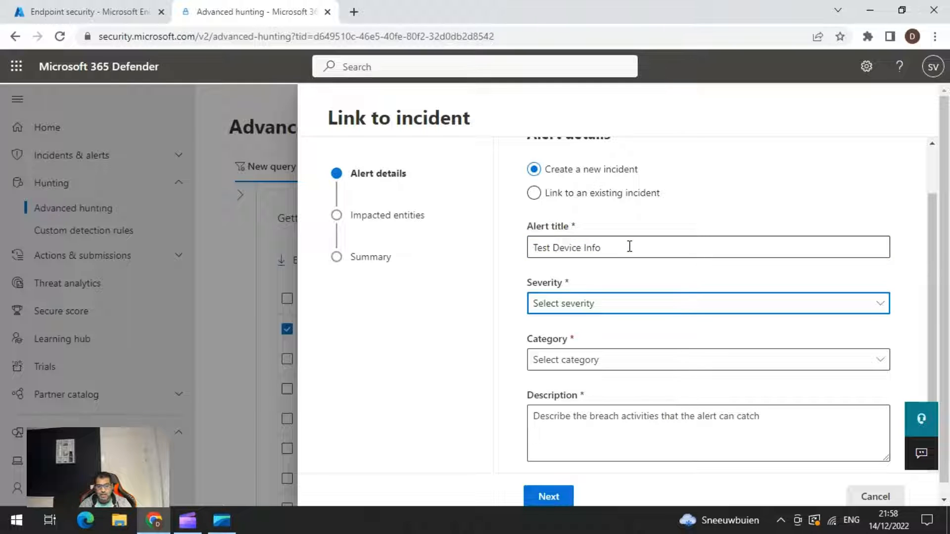
click(652, 304)
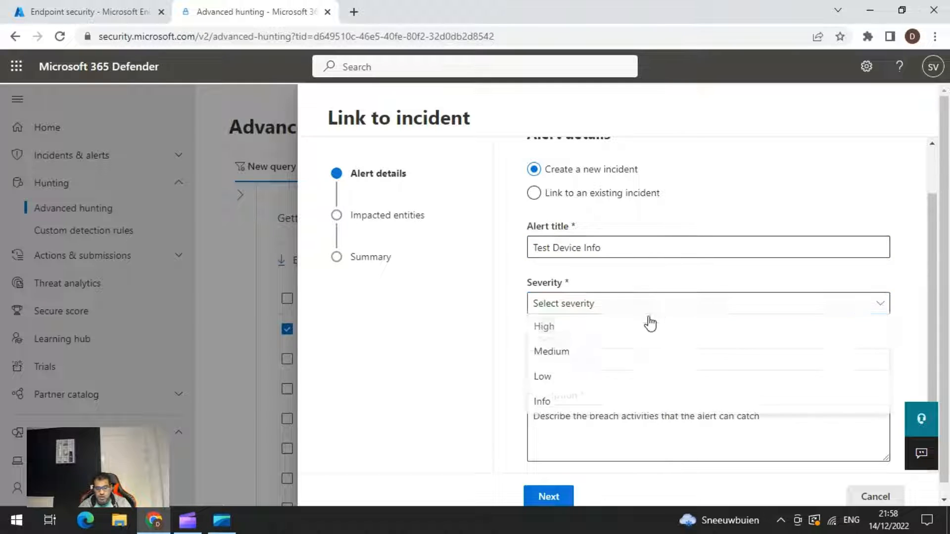
click(564, 385)
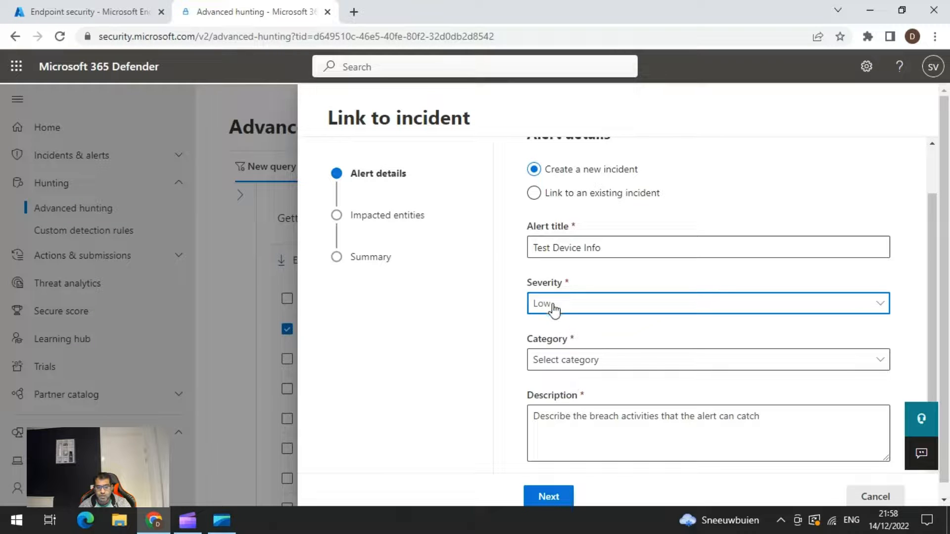
click(558, 307)
click(558, 401)
Set the alert's category to Discovery.
scroll(549, 339, down, 1)
click(574, 292)
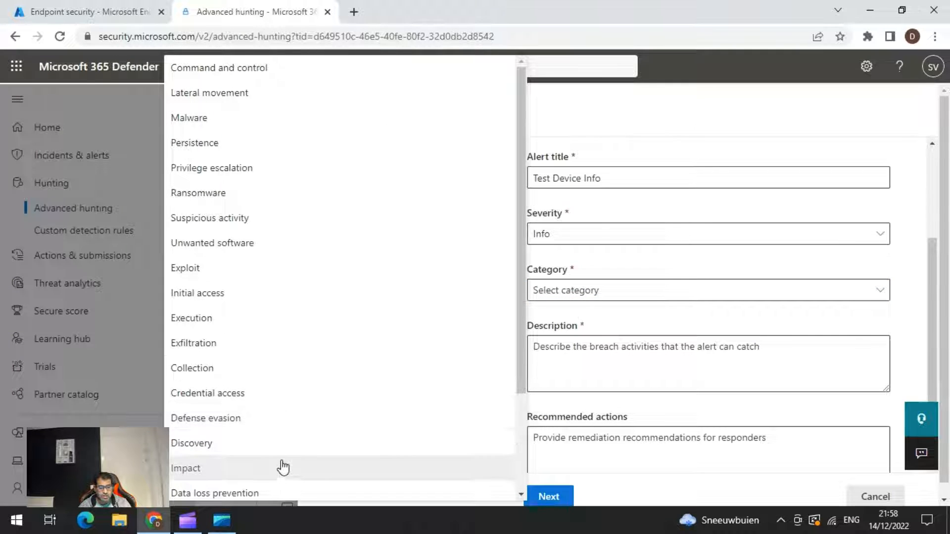
click(625, 339)
click(572, 290)
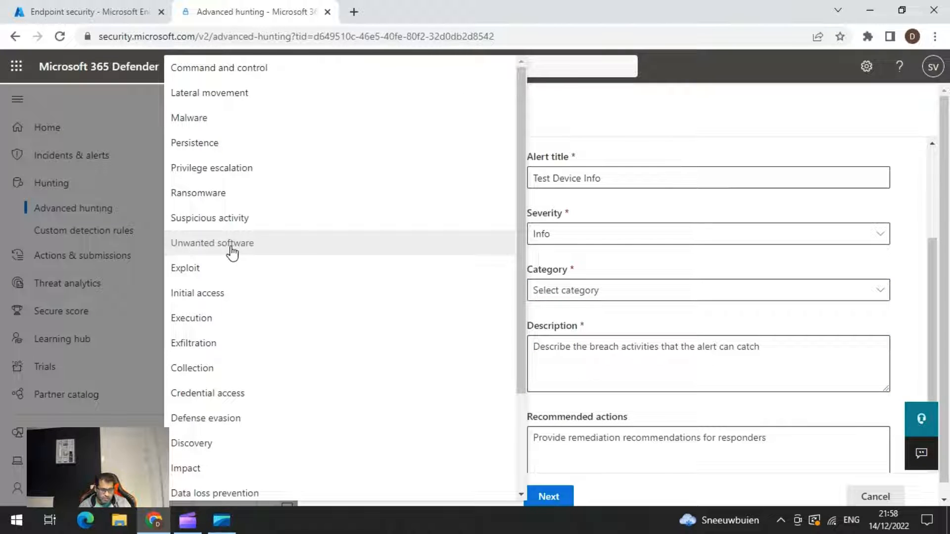
click(215, 440)
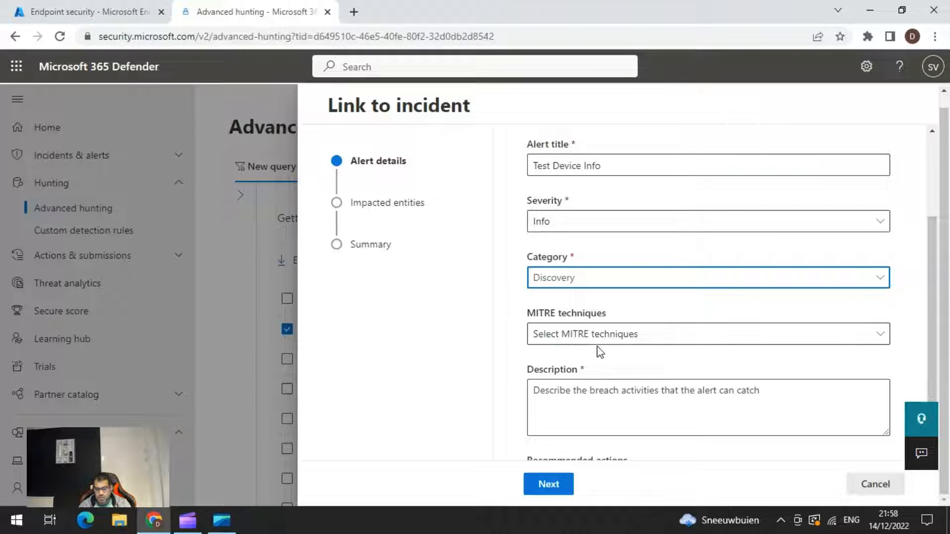
Enter "Device Info Azure AD joined" as the alert description and "List of Azure AD joined devices" as the recommended actions.
scroll(653, 335, down, 1)
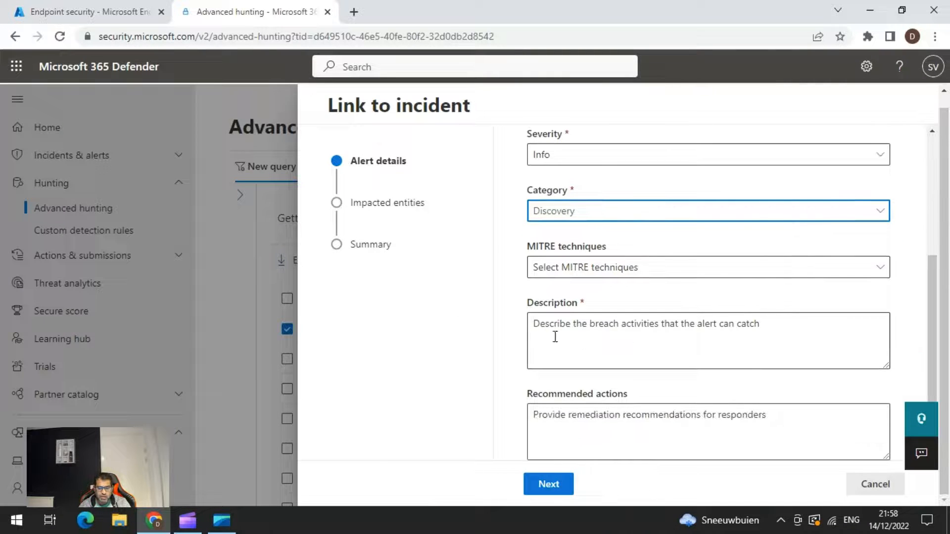
click(568, 345)
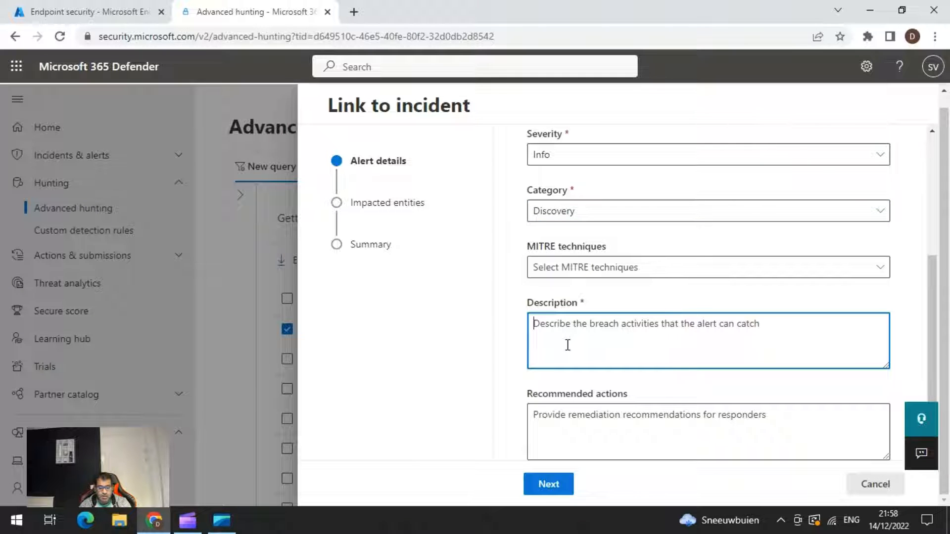
text(Device Info Azure AD joined)
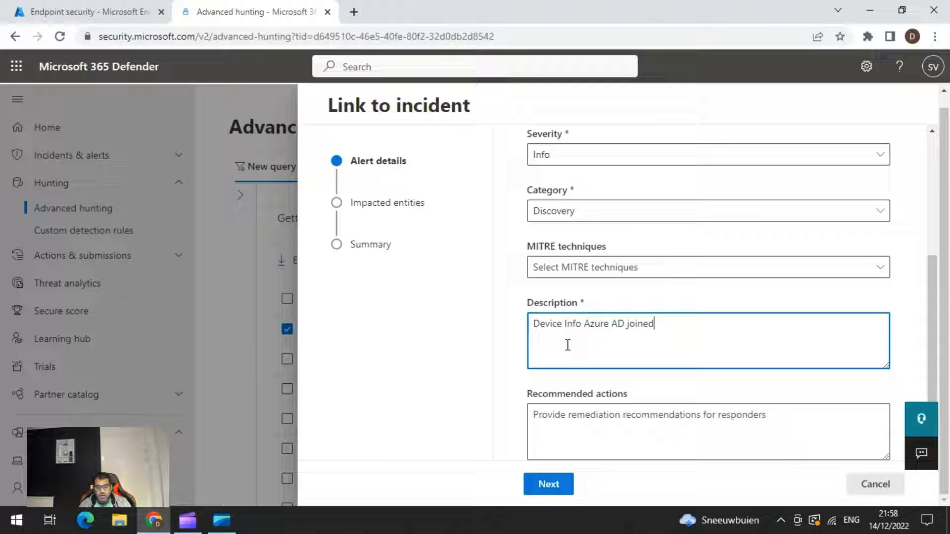
key(Tab)
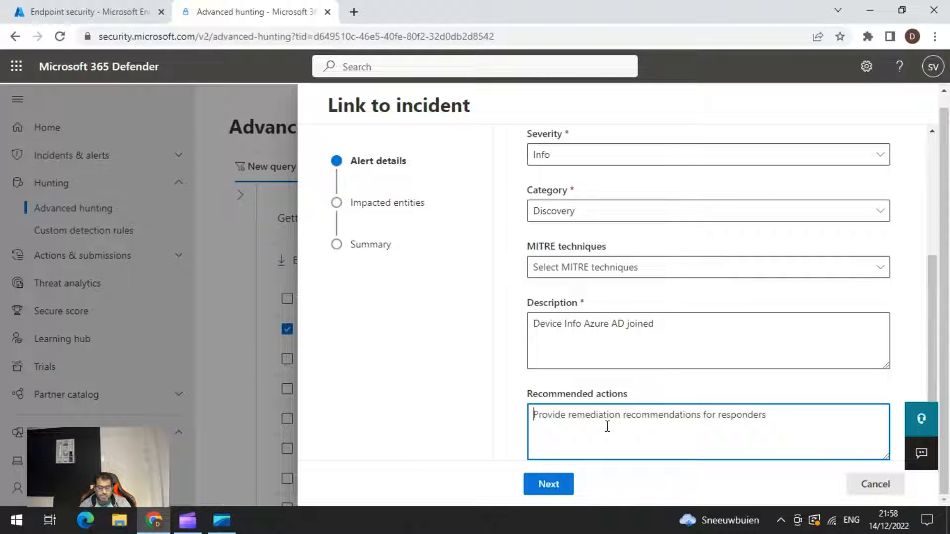
text(List of)
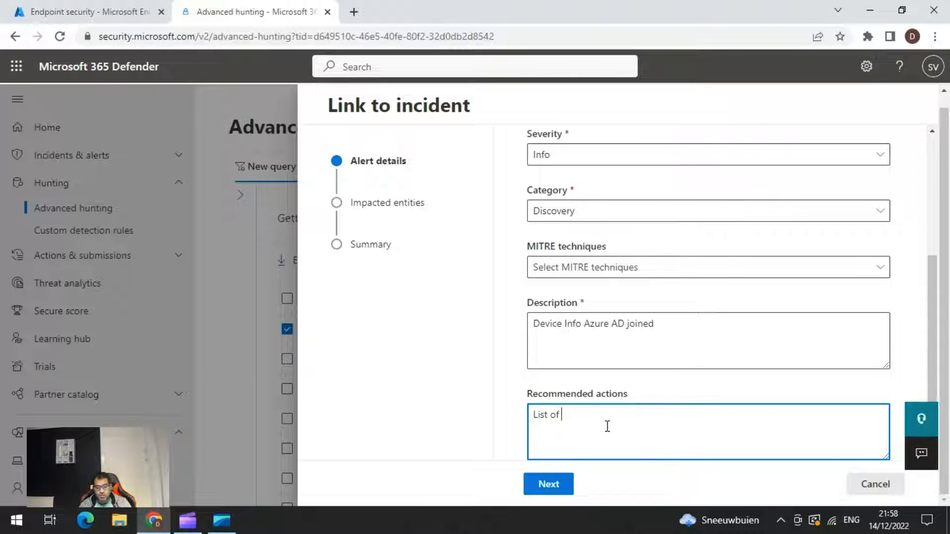
text( Azure AD joined devices)
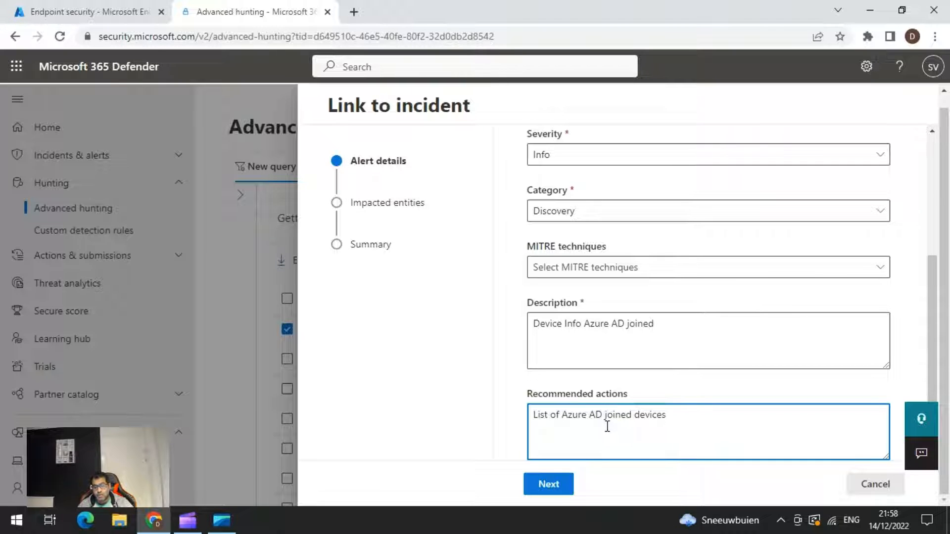
Mark Device as the impacted entity for the incident link, using the DeviceName column as its identifier.
click(563, 491)
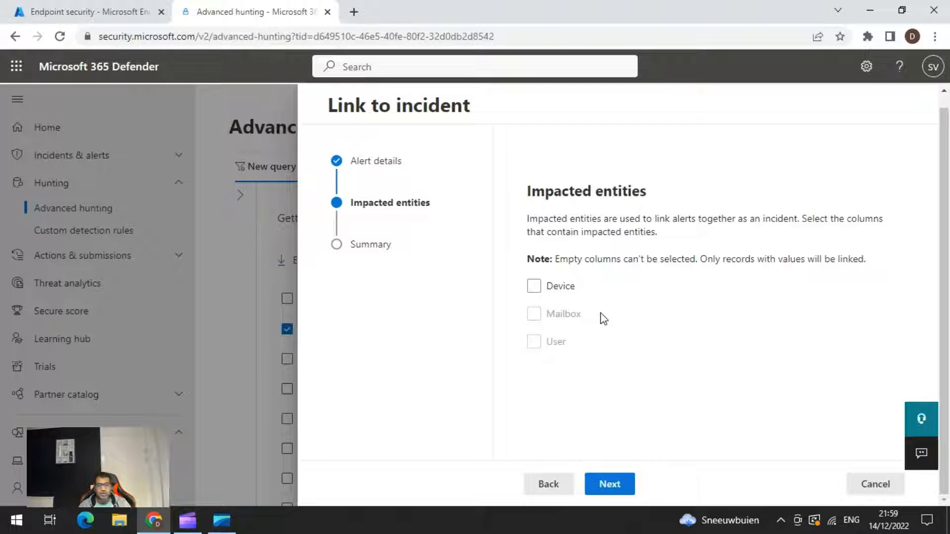
click(538, 290)
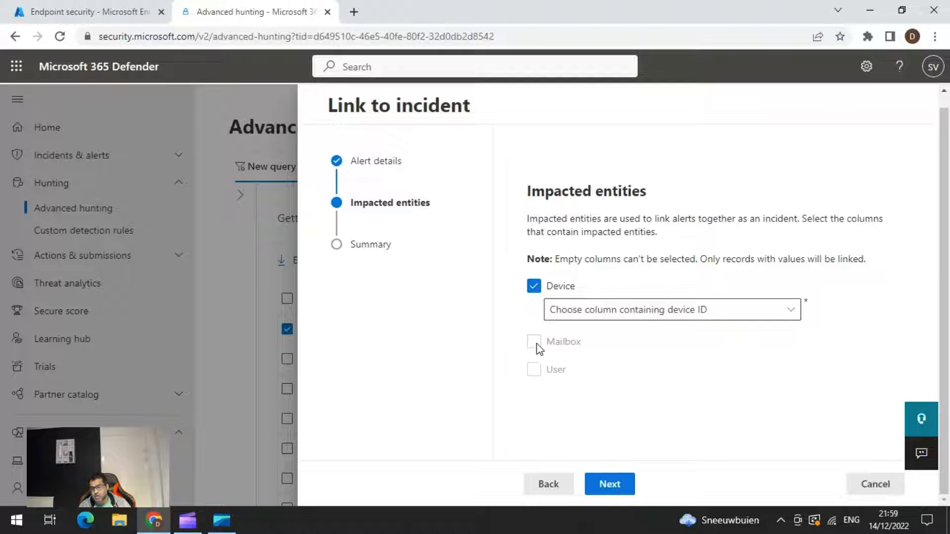
click(622, 317)
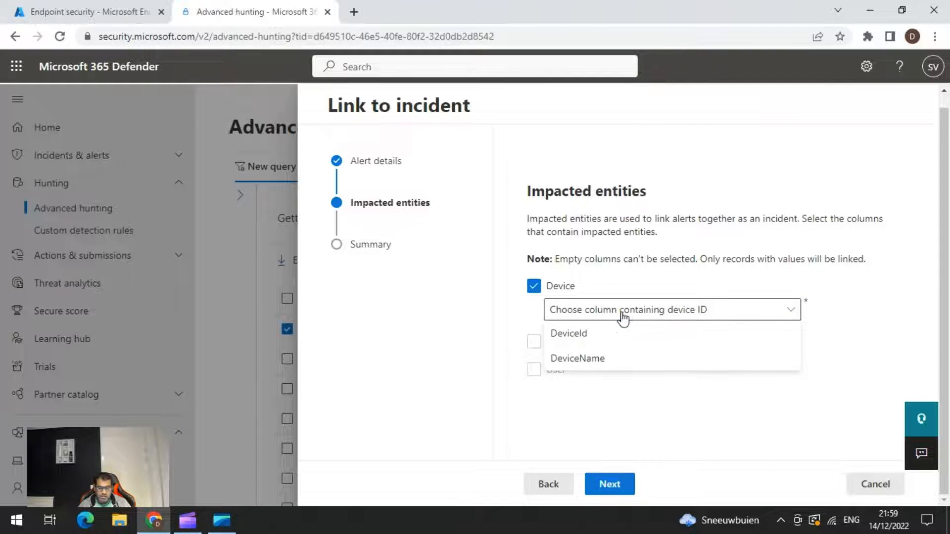
click(600, 359)
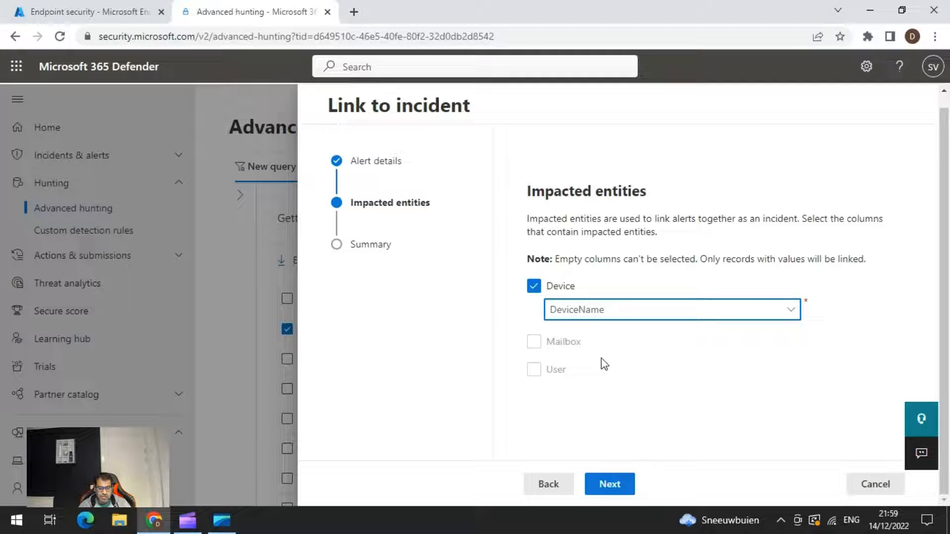
Review the alert summary, submit the incident link and close the wizard.
click(614, 484)
scroll(643, 351, down, 3)
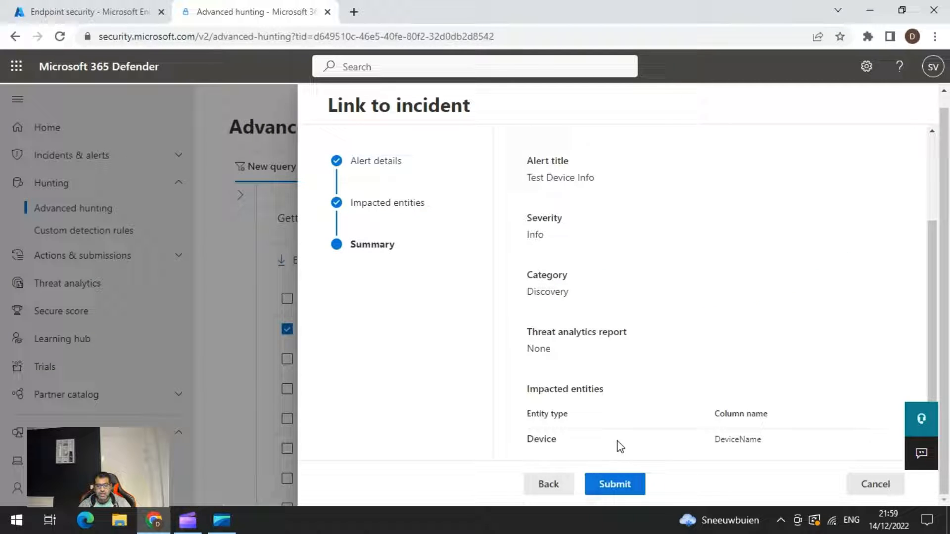
click(603, 487)
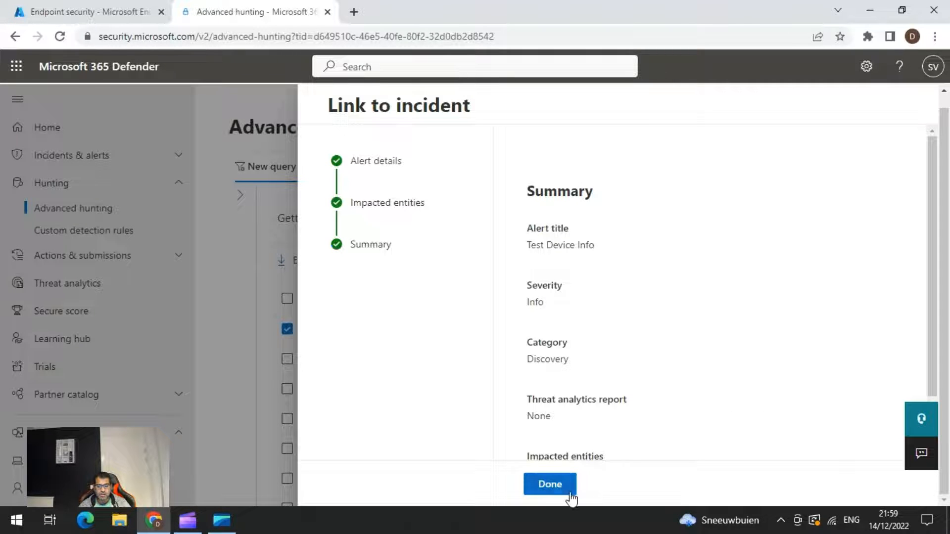
click(551, 486)
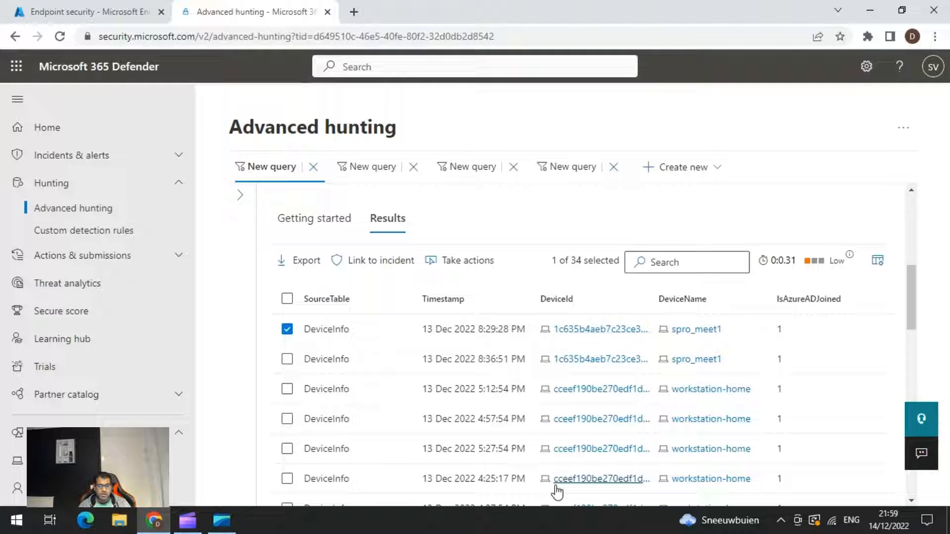
Duplicate the Advanced hunting browser tab, open the Incidents list in the copy and refresh it.
right_click(259, 13)
click(310, 108)
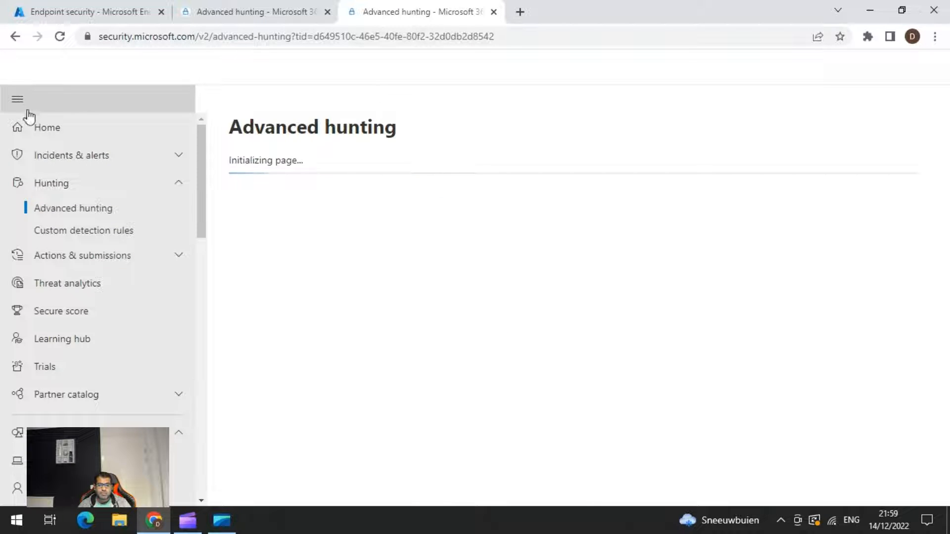
click(179, 162)
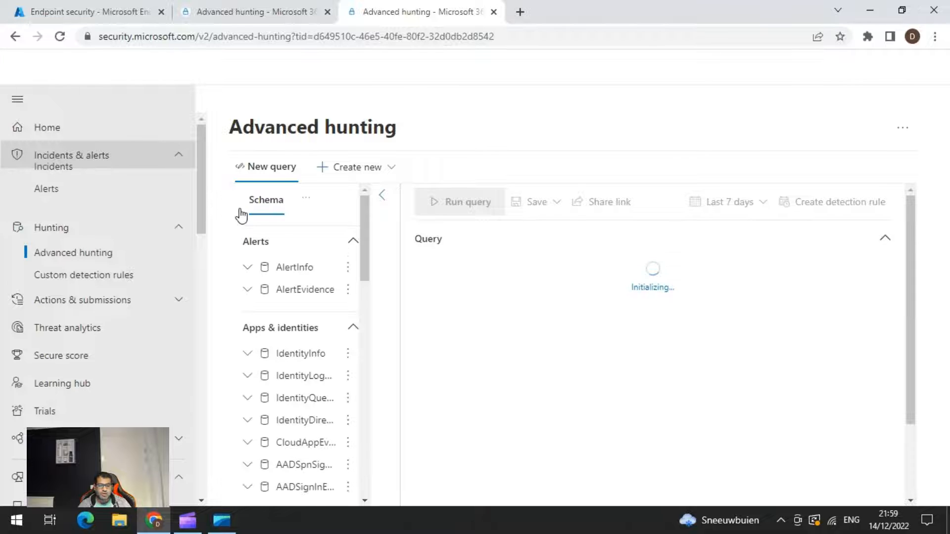
click(63, 184)
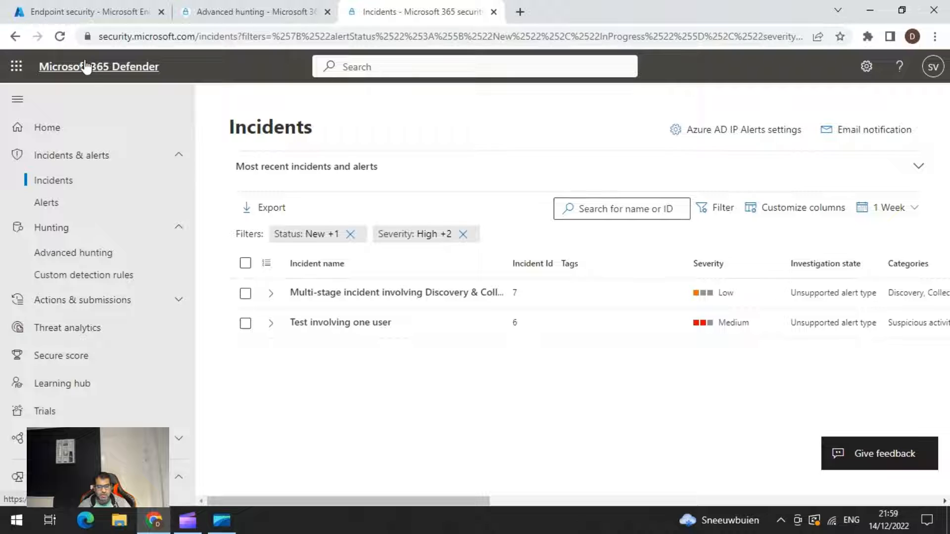
click(59, 37)
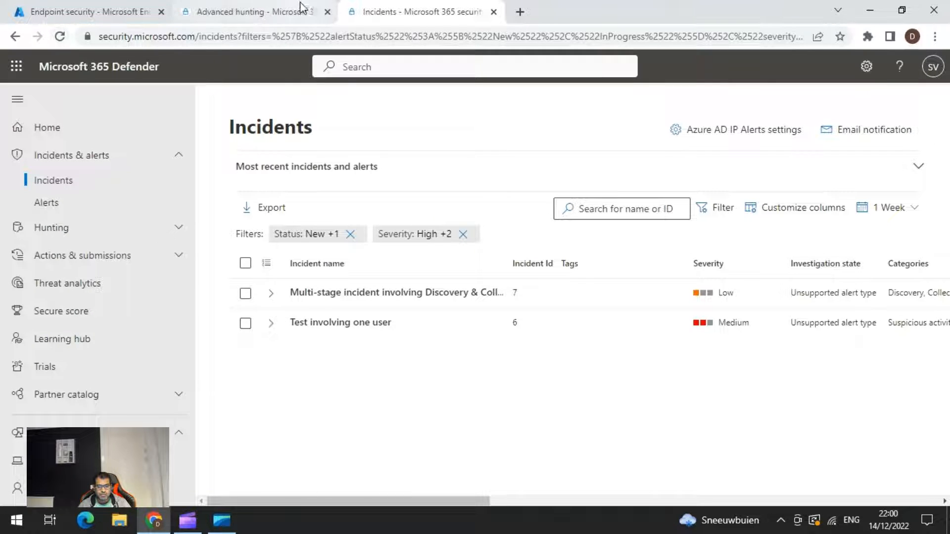
click(271, 12)
scroll(592, 280, down, 3)
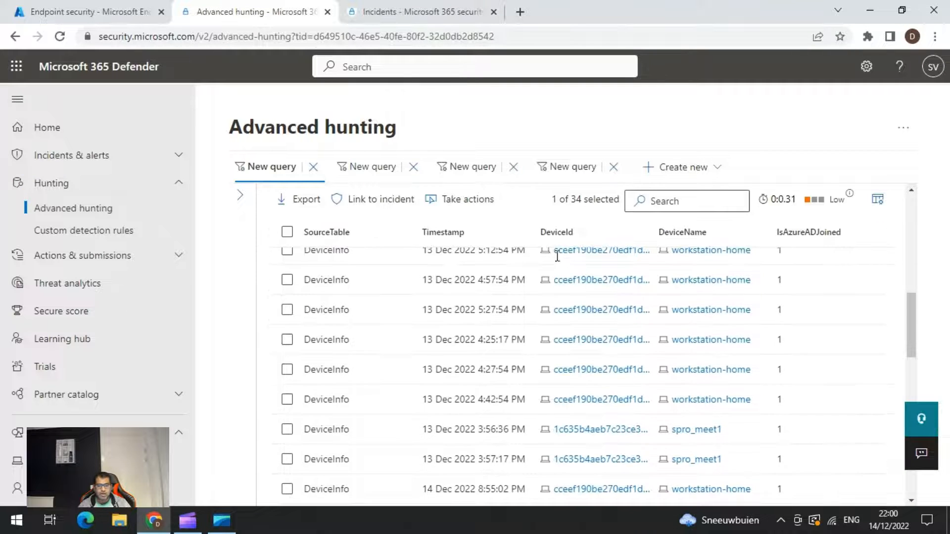
scroll(592, 280, up, 3)
Return to the Incidents list and clear its severity and status filters.
click(391, 12)
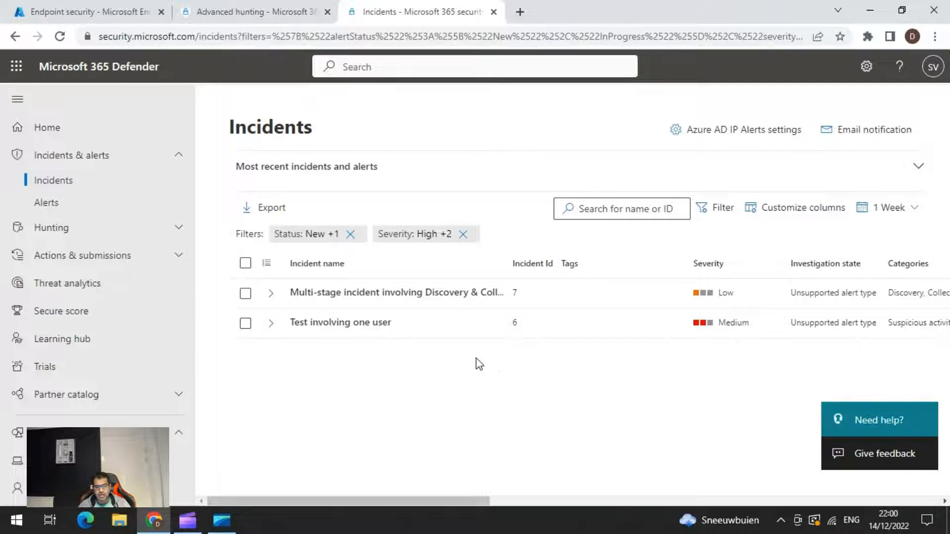
click(463, 234)
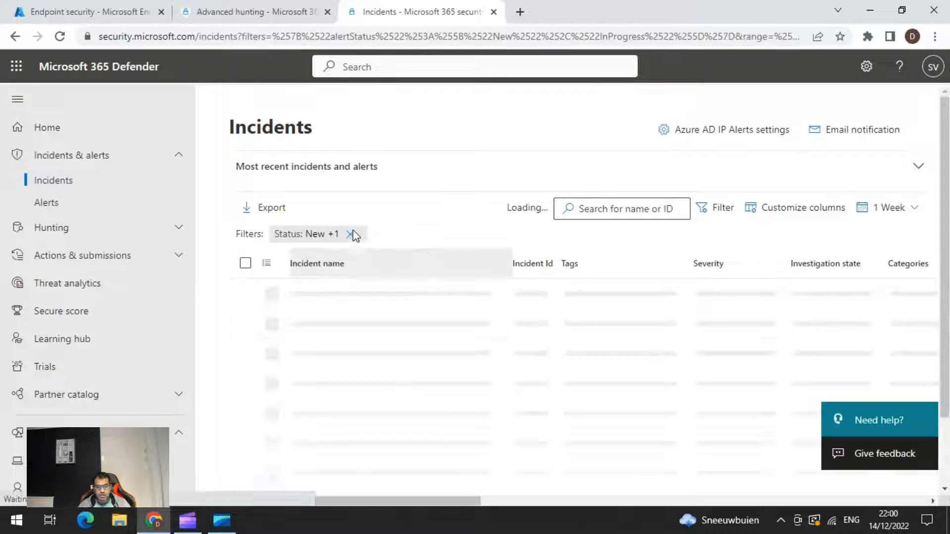
click(351, 234)
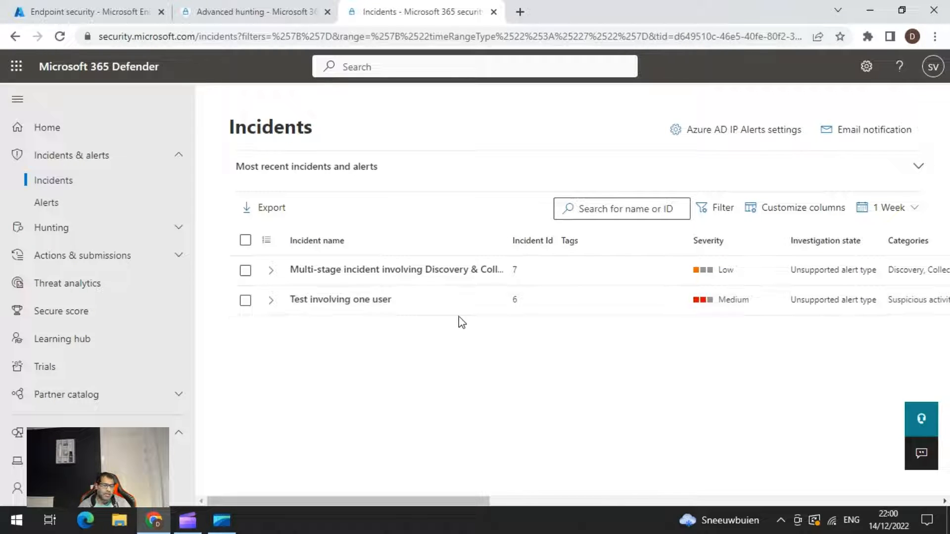
Back in the hunting results, take the Run antivirus scan action on the selected result, with spro_meet1 as the target entity.
click(248, 20)
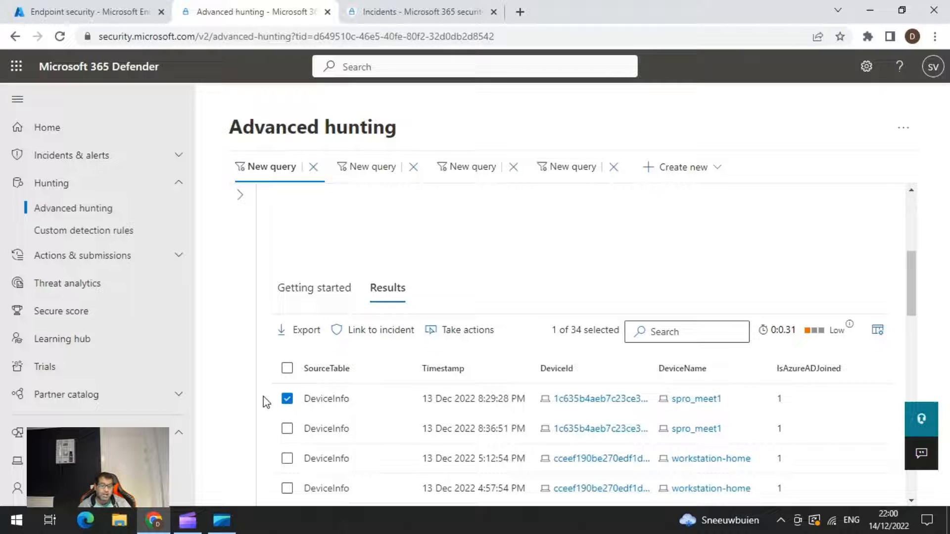
click(461, 335)
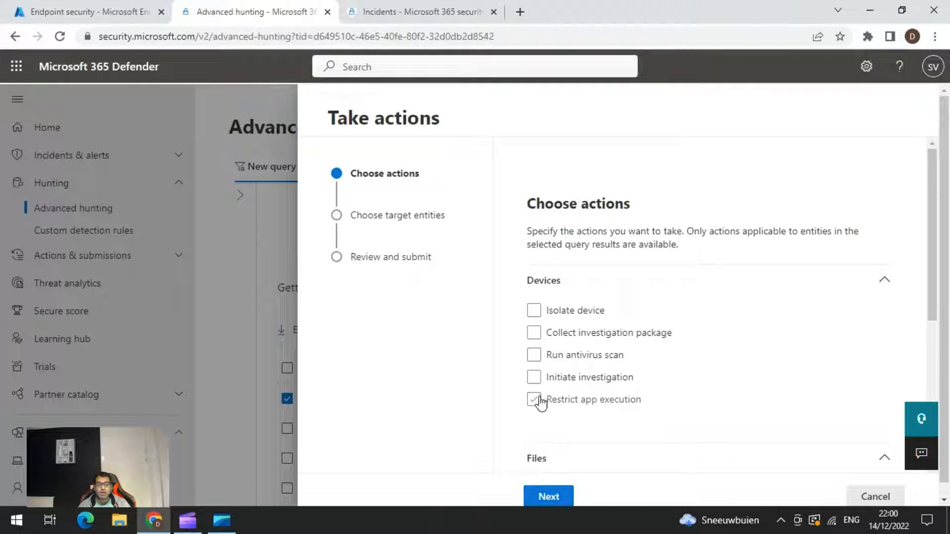
click(533, 360)
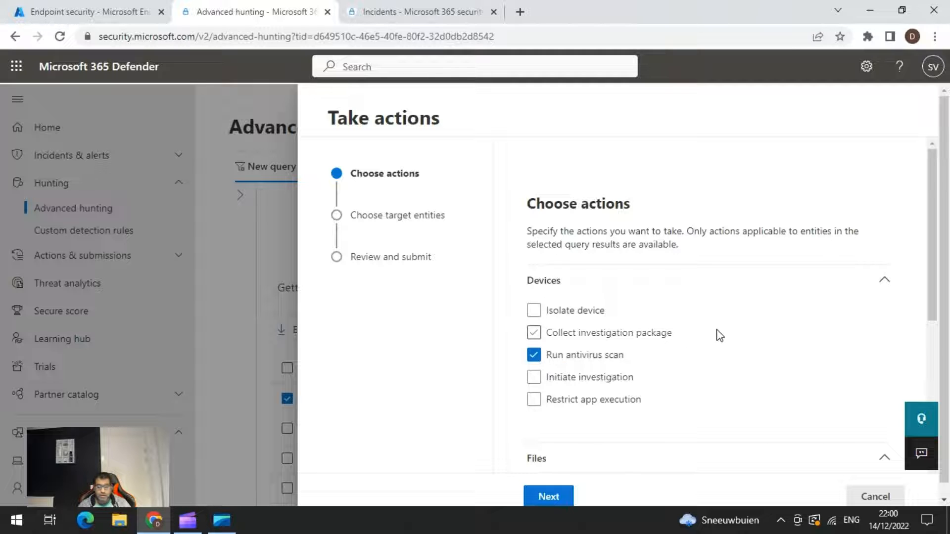
scroll(720, 331, down, 3)
scroll(713, 328, down, 2)
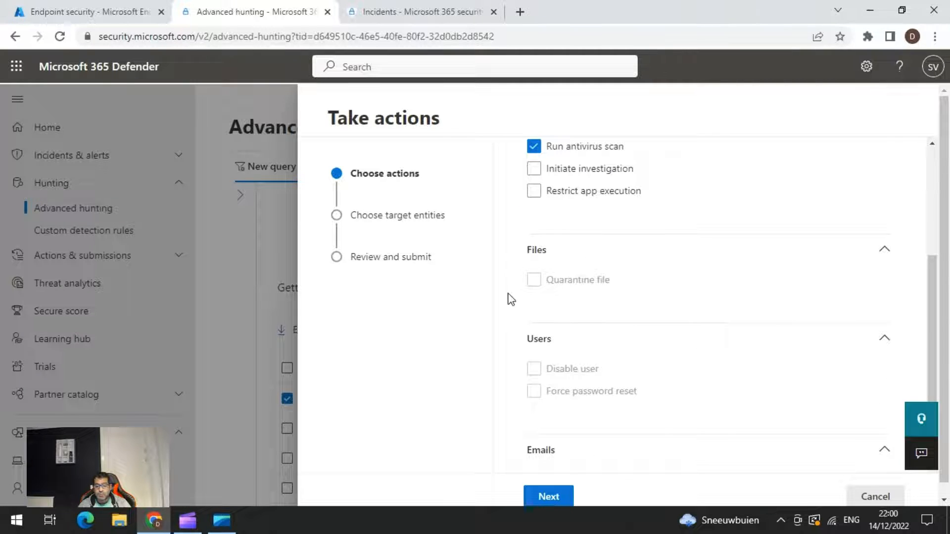
scroll(726, 361, down, 1)
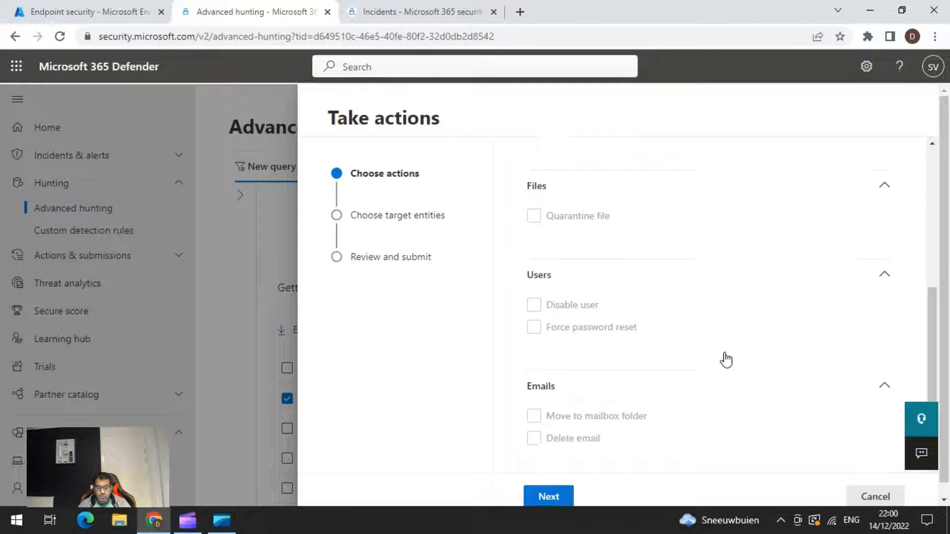
click(549, 497)
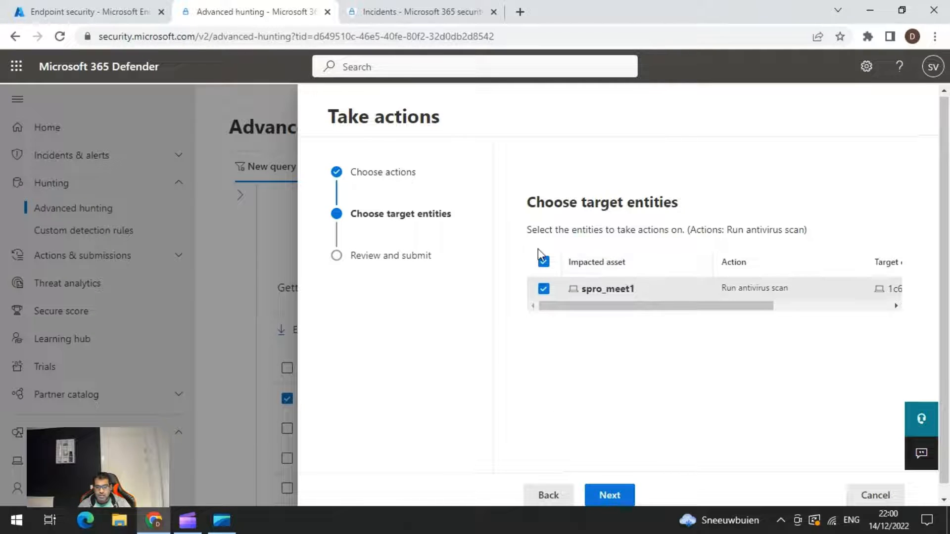
click(609, 496)
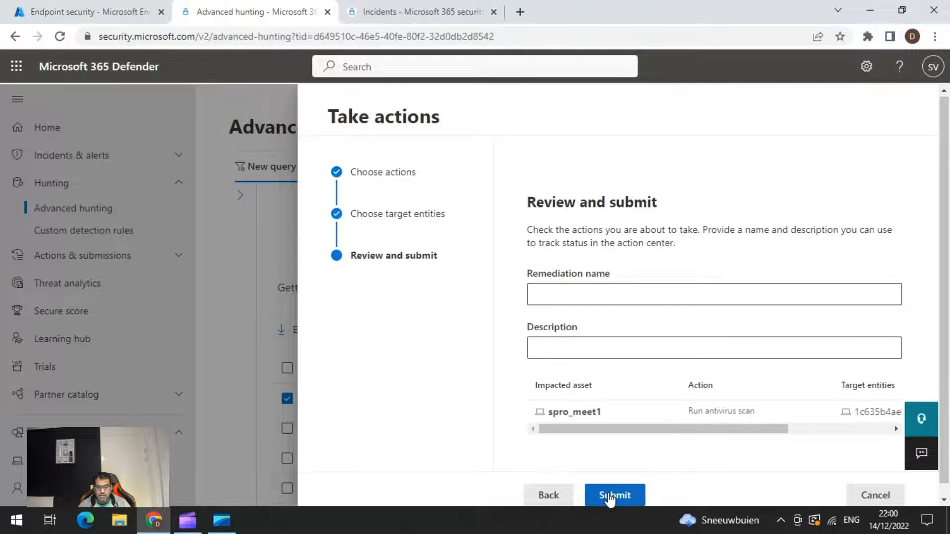
Enter "Test" as both the remediation name and description, submit the antivirus scan action and close the wizard.
click(571, 295)
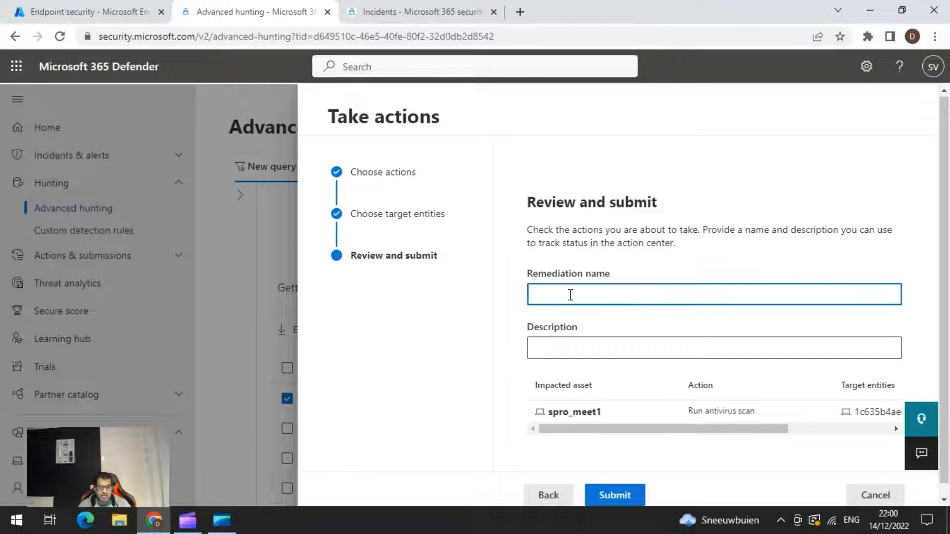
text(Test)
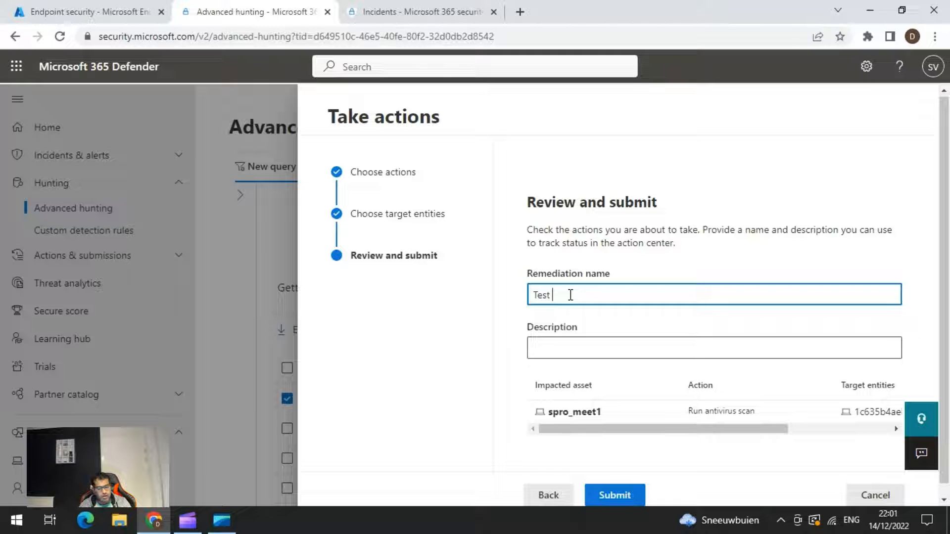
key(Tab)
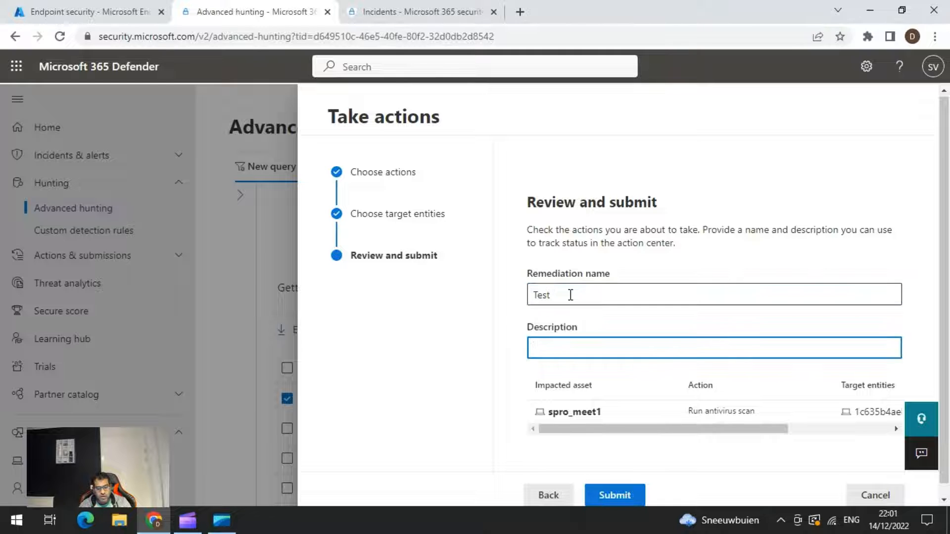
text(Test)
scroll(618, 421, down, 1)
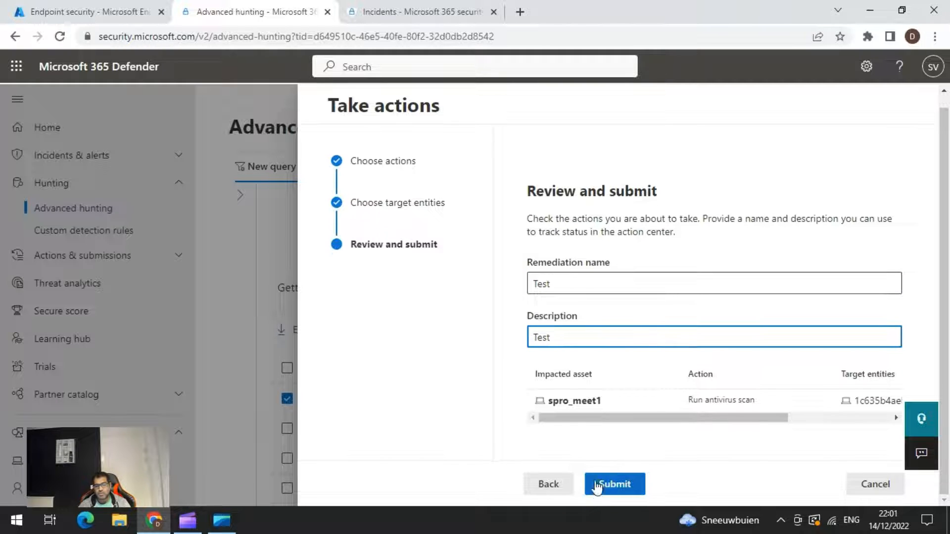
click(610, 482)
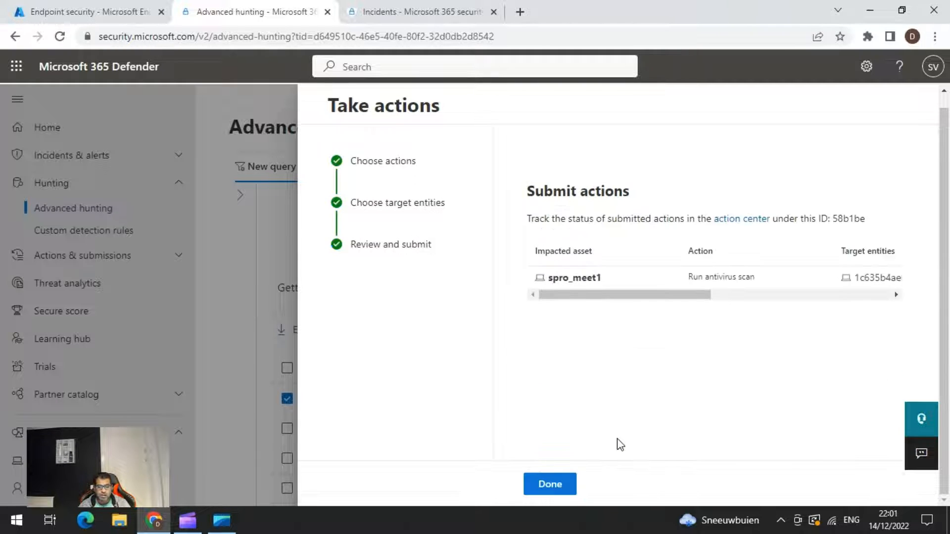
click(551, 485)
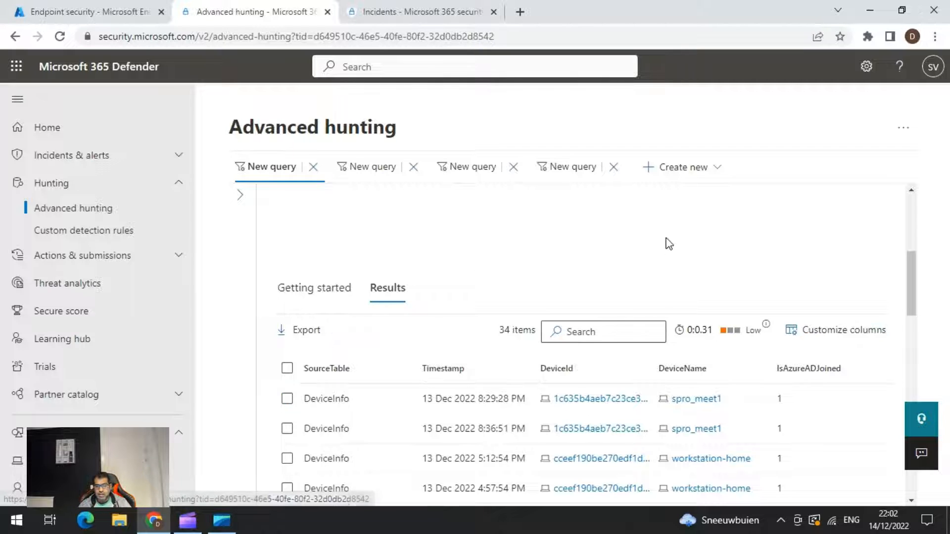
Create a detection rule from the Azure AD joined query, named "Azure AD Device Ingo", with a frequency of every 24 hours.
scroll(668, 243, up, 5)
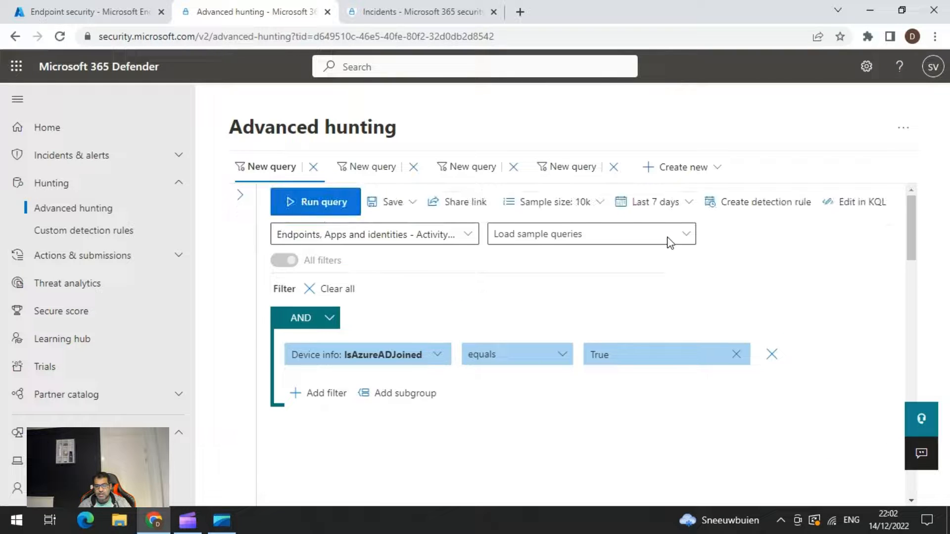
click(770, 204)
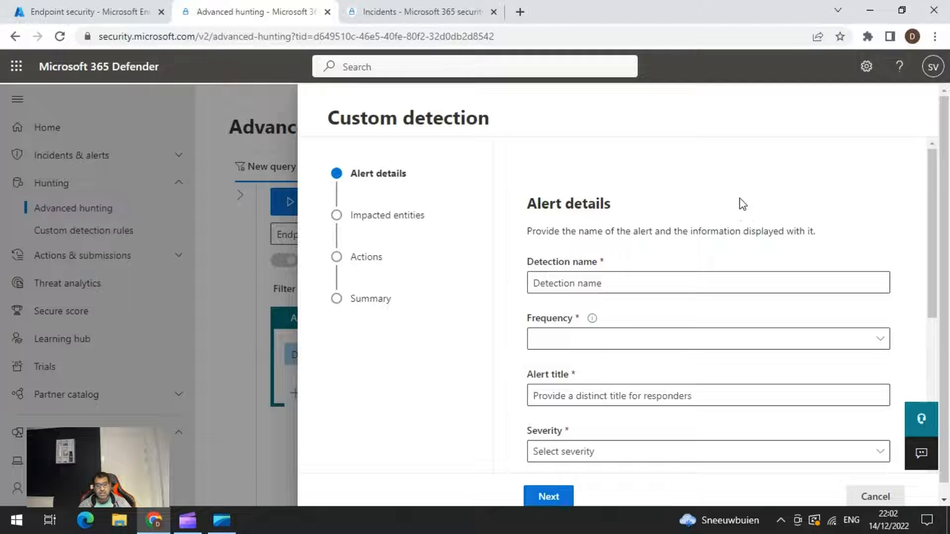
click(601, 281)
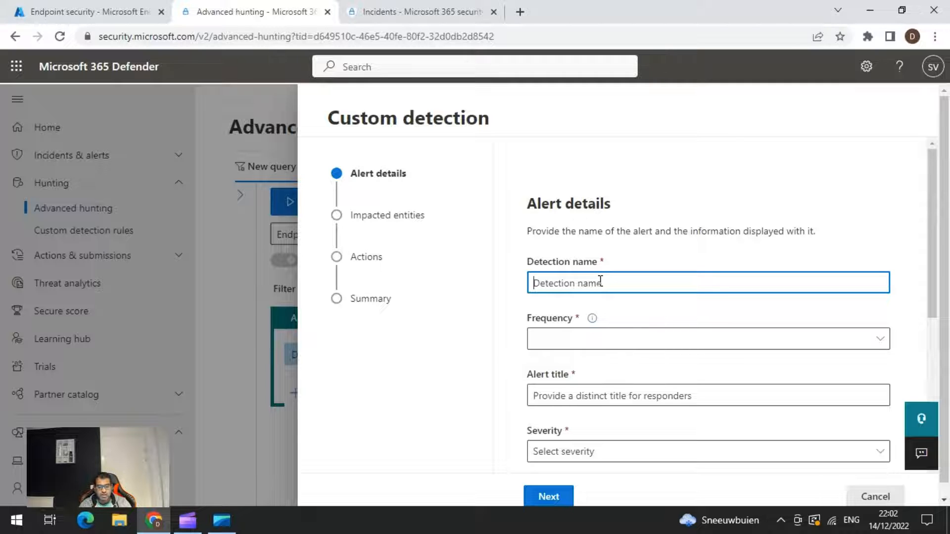
text(Devie)
key(BackSpace)
key(BackSpace)
key(BackSpace)
key(BackSpace)
text(Az)
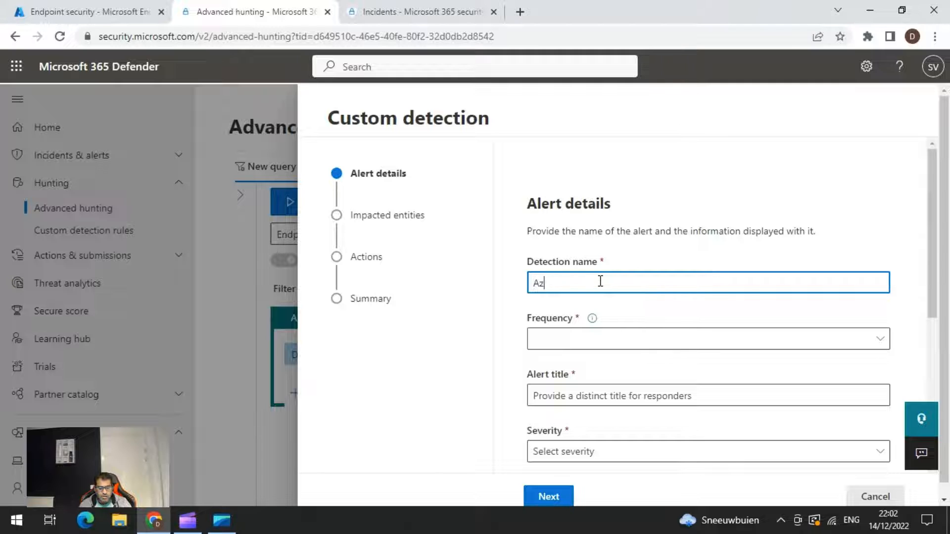
text(ure AD Device Ingo)
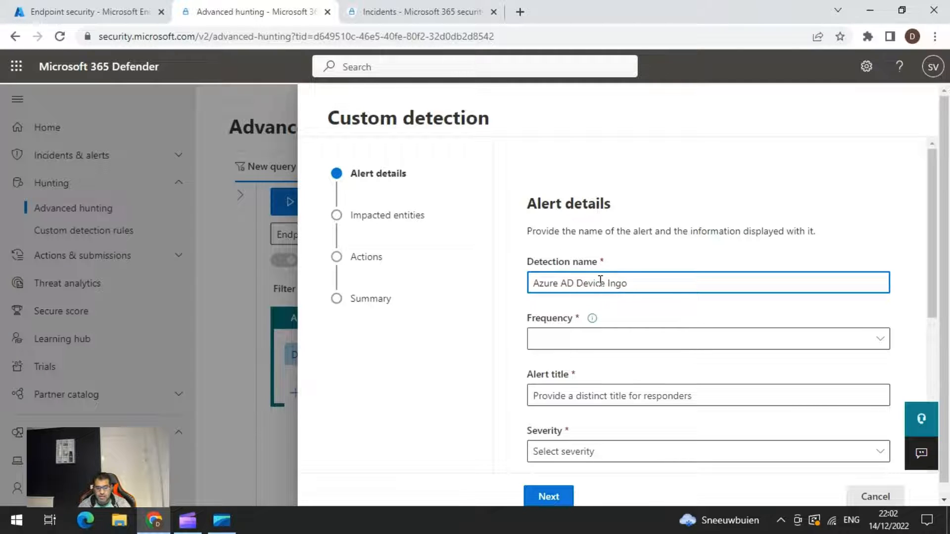
click(599, 343)
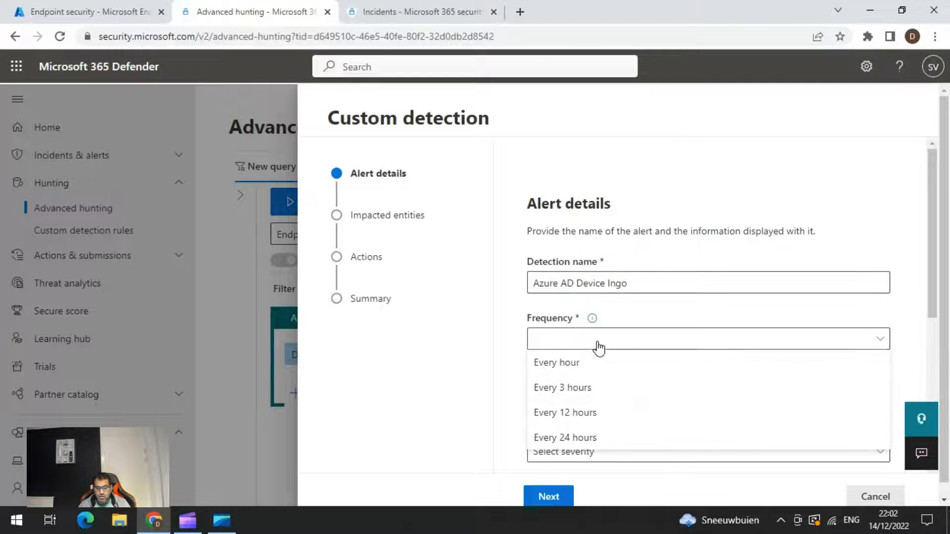
click(565, 439)
Correct the detection name to "Azure AD Device Info" and use the same text as the alert title.
scroll(589, 416, down, 2)
click(601, 325)
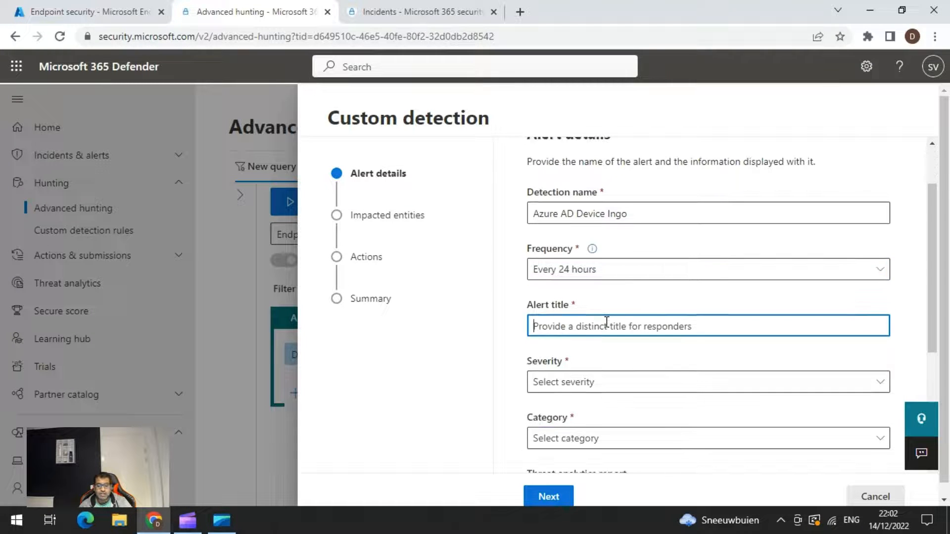
triple_click(639, 216)
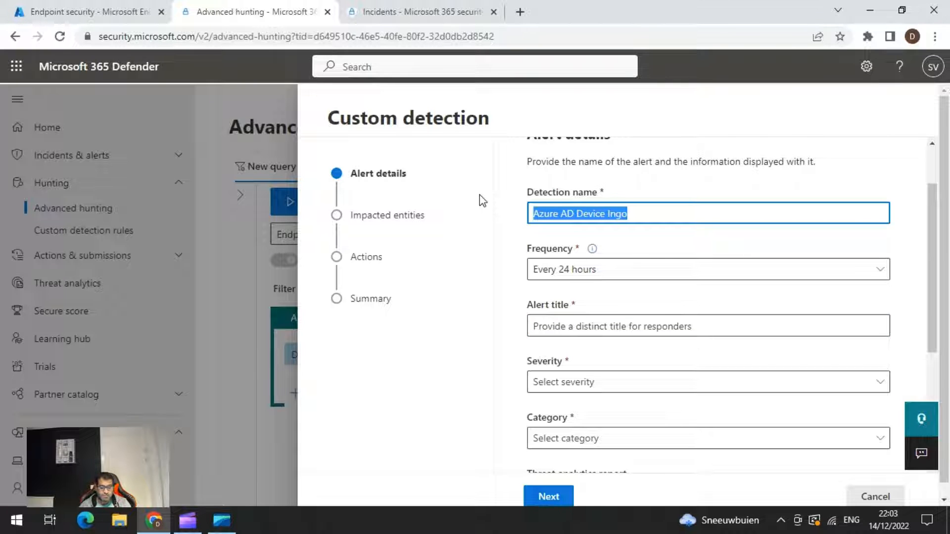
double_click(617, 214)
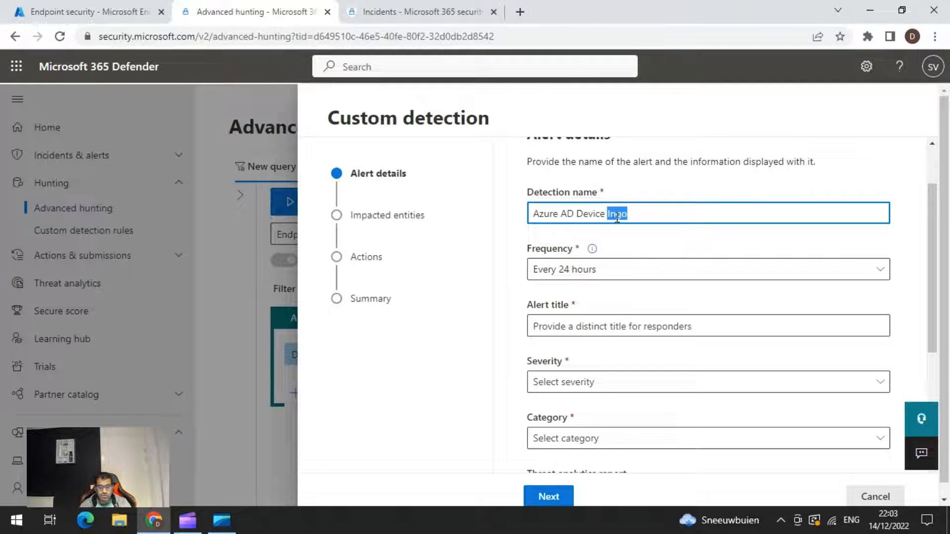
text(Info)
triple_click(617, 218)
key(ctrl+c)
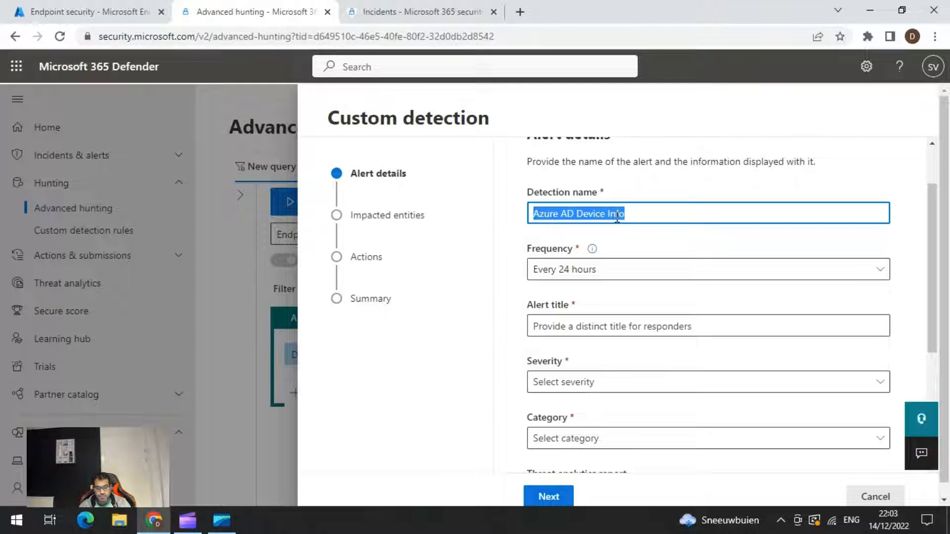
click(585, 327)
key(ctrl+v)
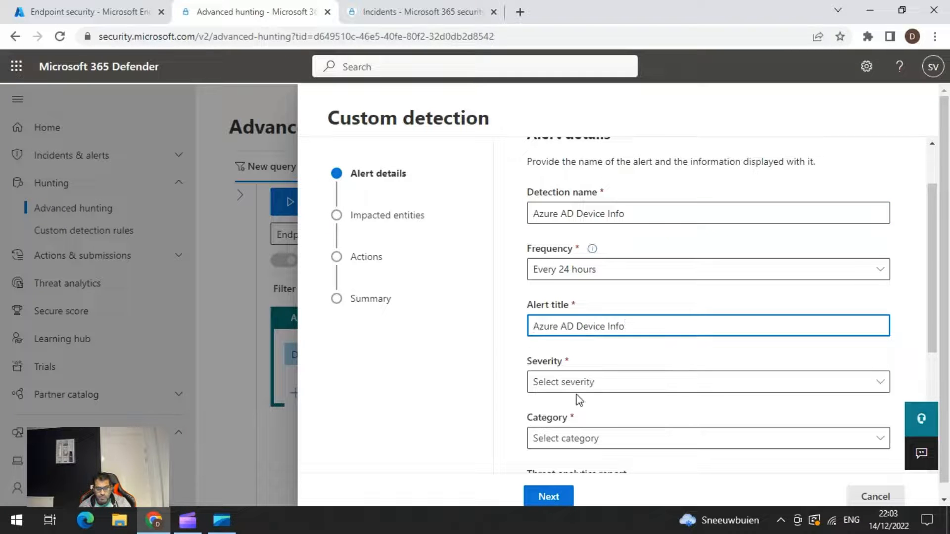
Set the alert severity to Low and its category to Discovery.
click(588, 383)
scroll(584, 384, down, 2)
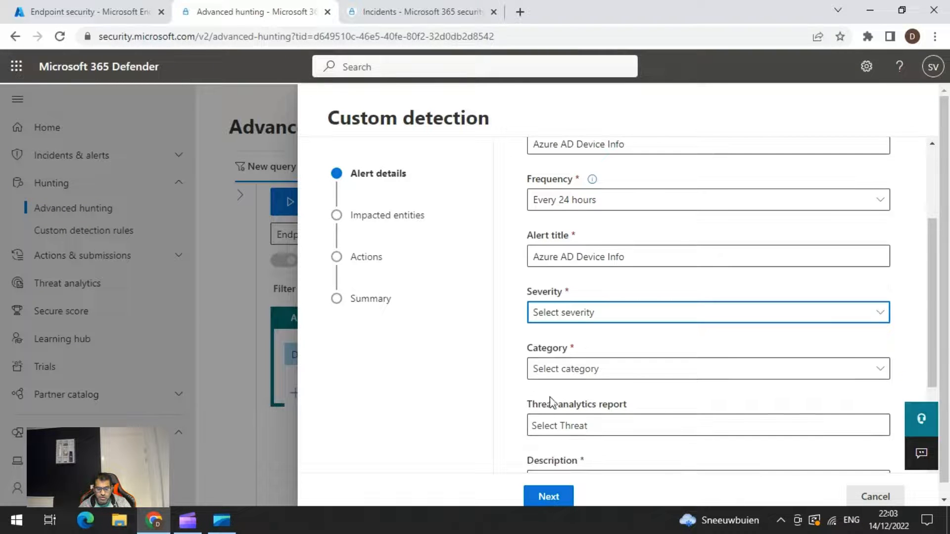
click(568, 324)
click(557, 387)
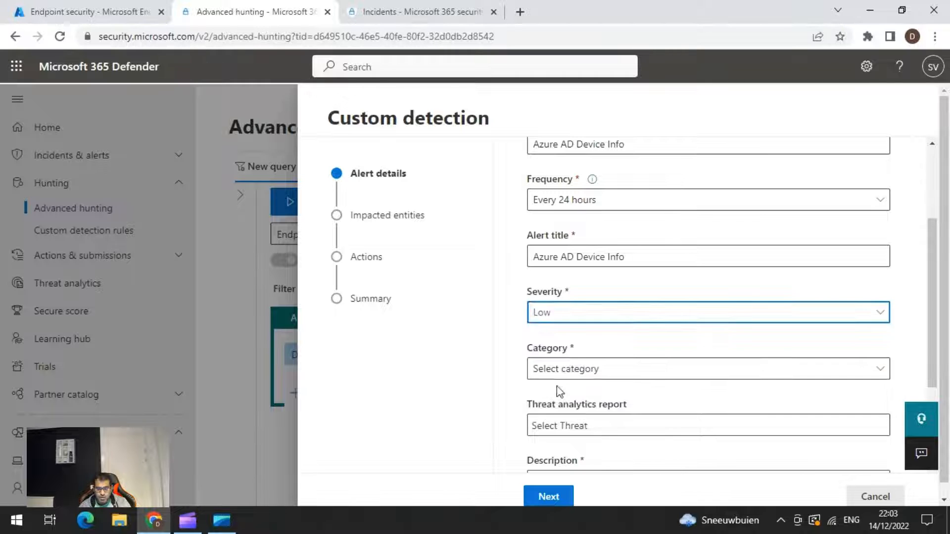
click(588, 377)
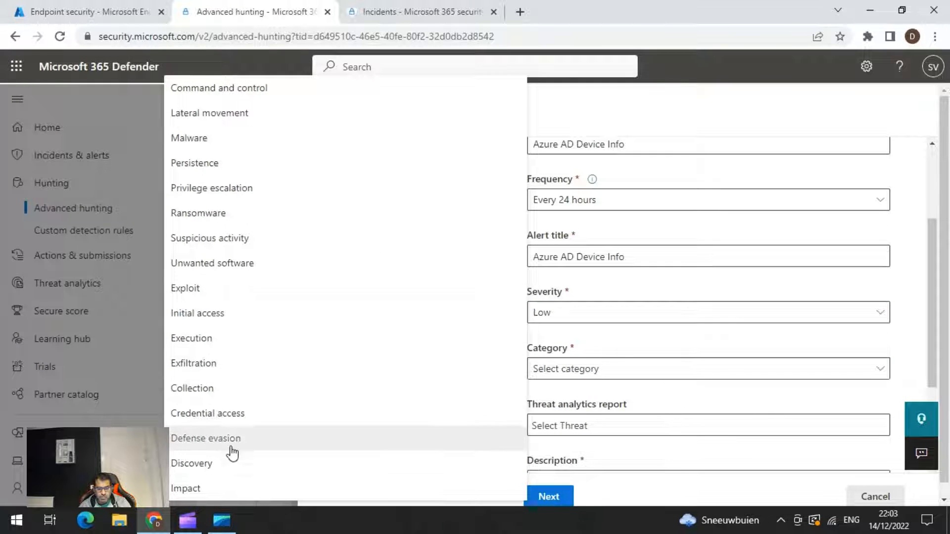
click(230, 464)
Enter "Azure AD Device Info" as description and recommended actions, append "Report" to the recommended actions, and continue to the impacted entities.
scroll(520, 381, down, 5)
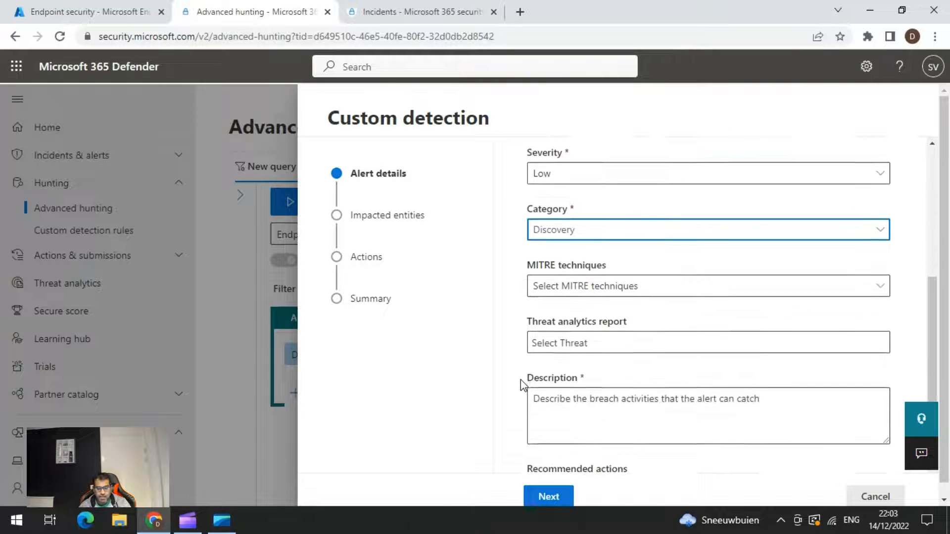
click(598, 282)
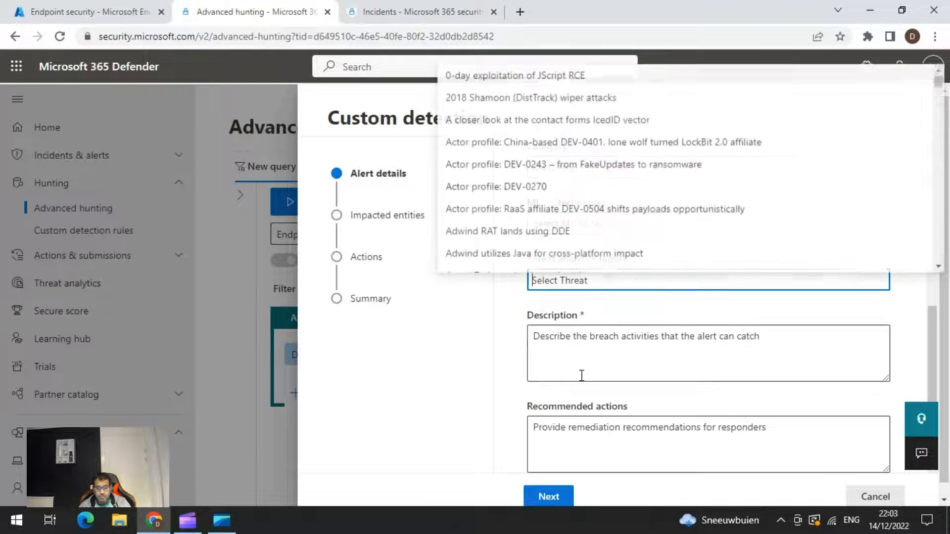
click(571, 349)
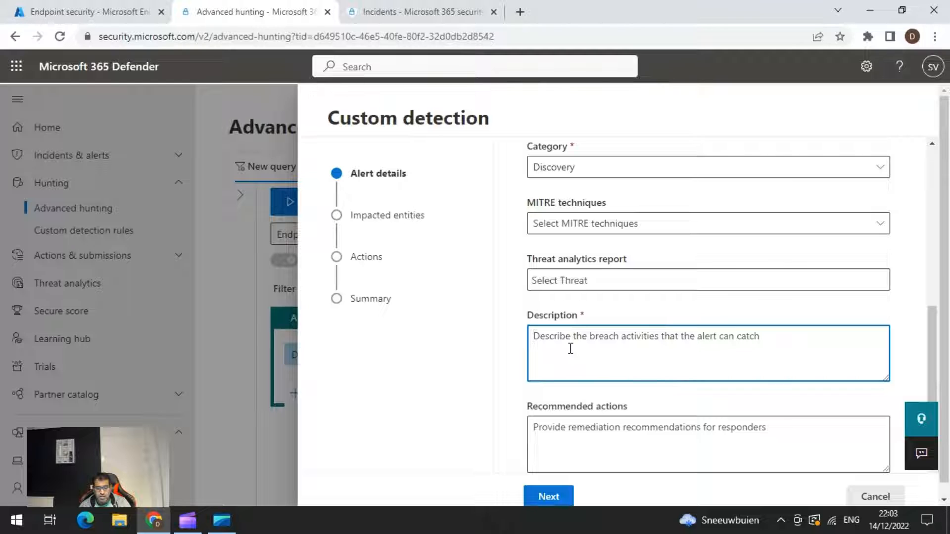
key(ctrl+v)
click(585, 439)
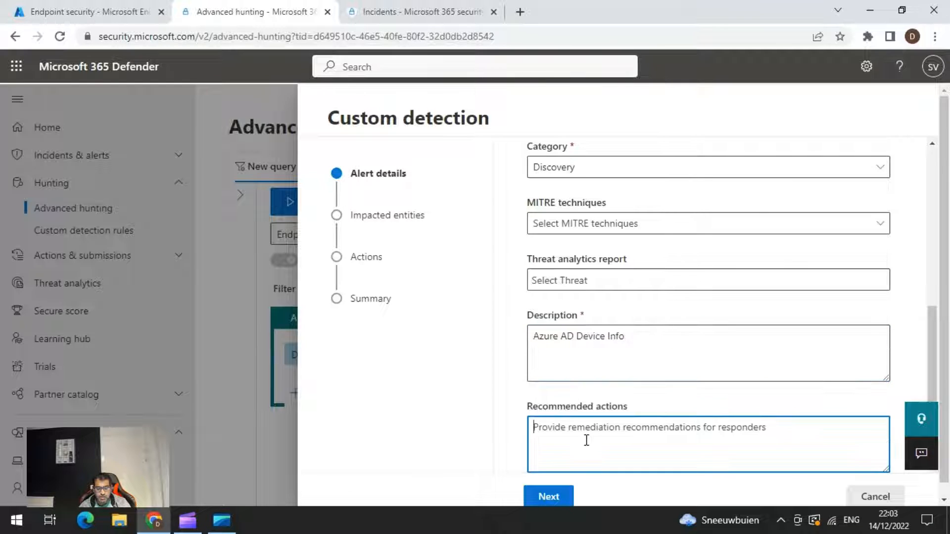
key(ctrl+v)
scroll(600, 393, down, 1)
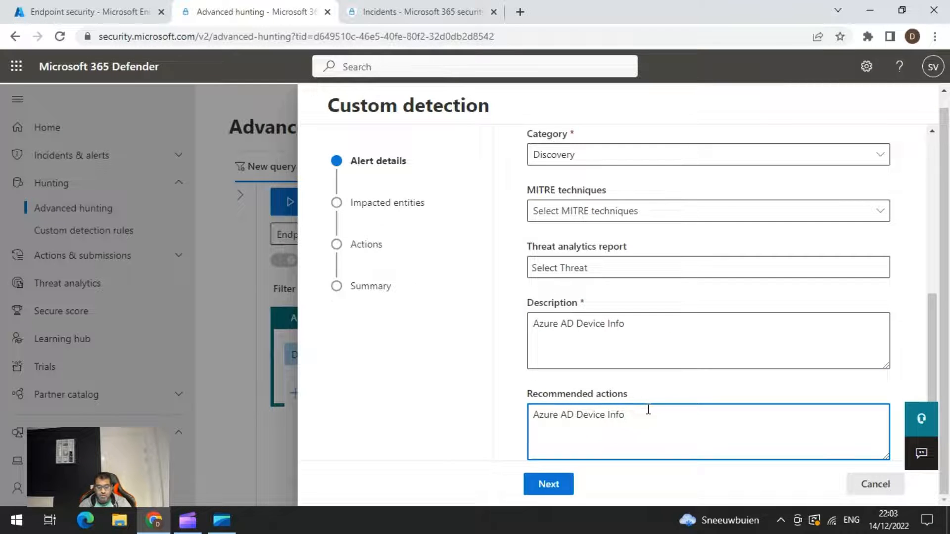
text(Report)
click(563, 489)
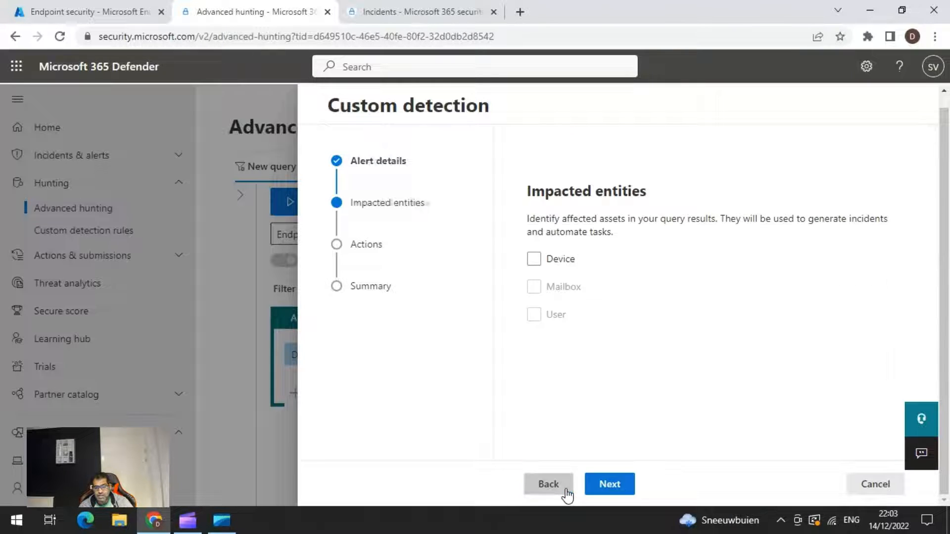
Mark Device as the impacted entity, identified by the DeviceName column, and continue to the actions.
click(534, 259)
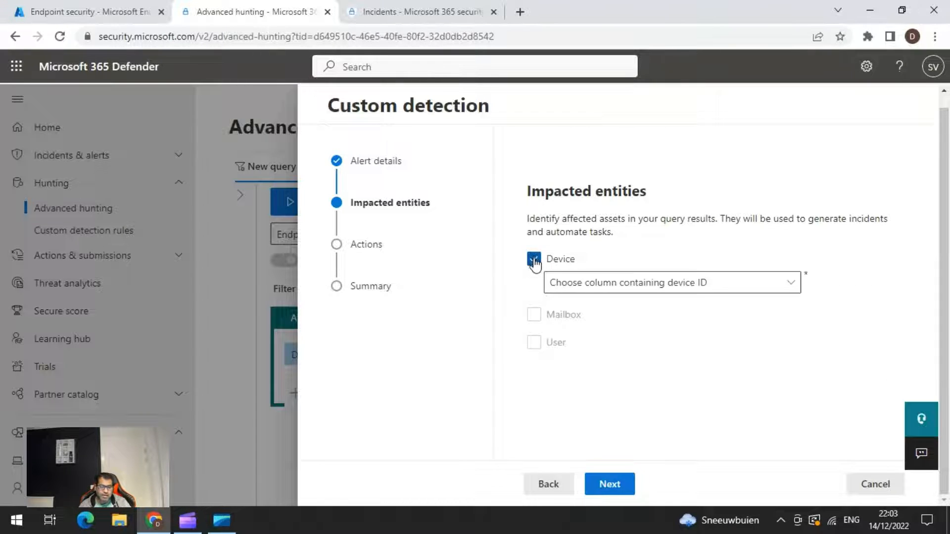
click(655, 291)
click(613, 333)
click(607, 292)
click(564, 331)
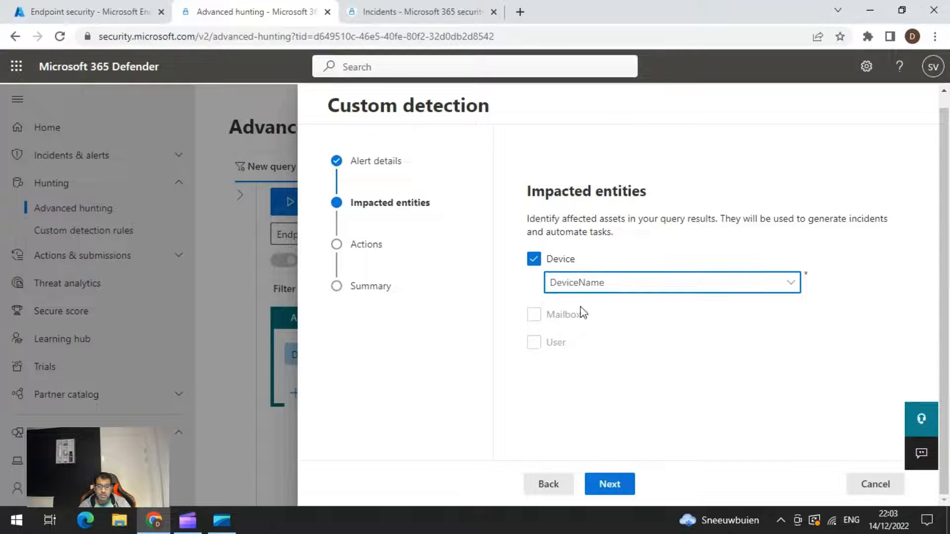
click(613, 485)
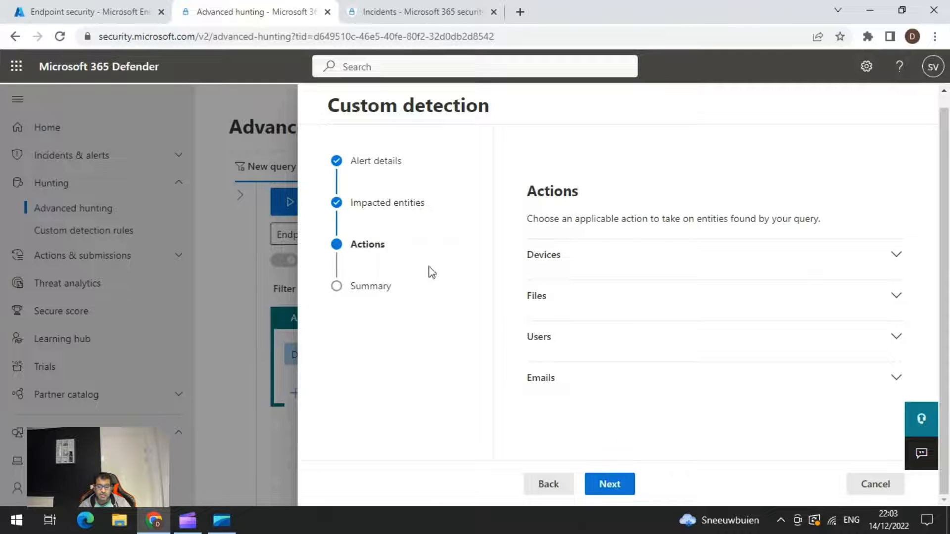
Choose Run antivirus scan as the detection rule's device action.
click(893, 263)
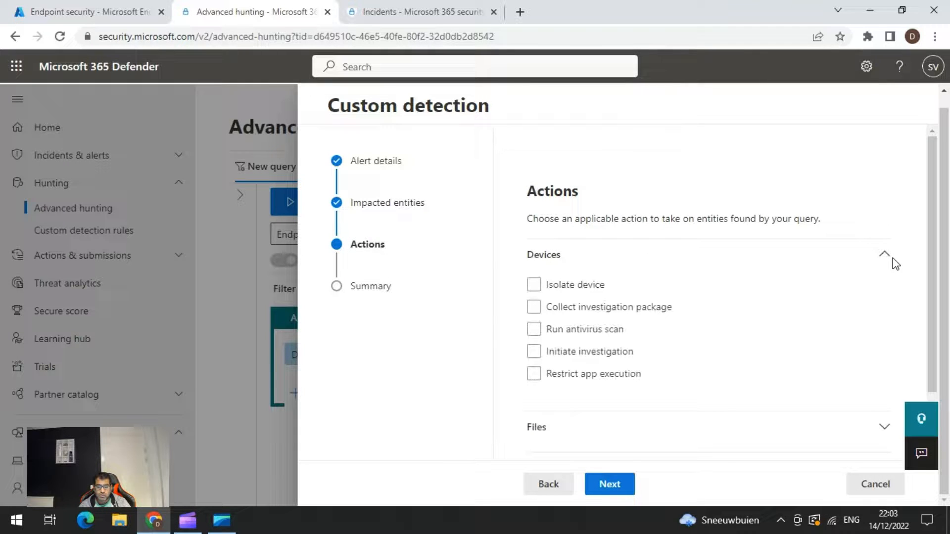
click(539, 330)
scroll(735, 356, down, 1)
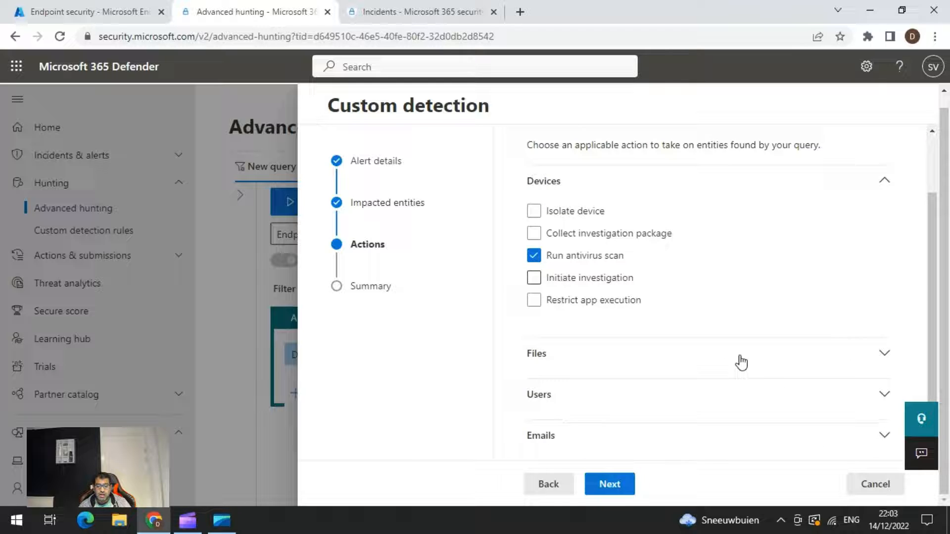
Review the available file, user and email actions without choosing any, and submit the custom detection rule.
click(885, 363)
scroll(808, 341, down, 1)
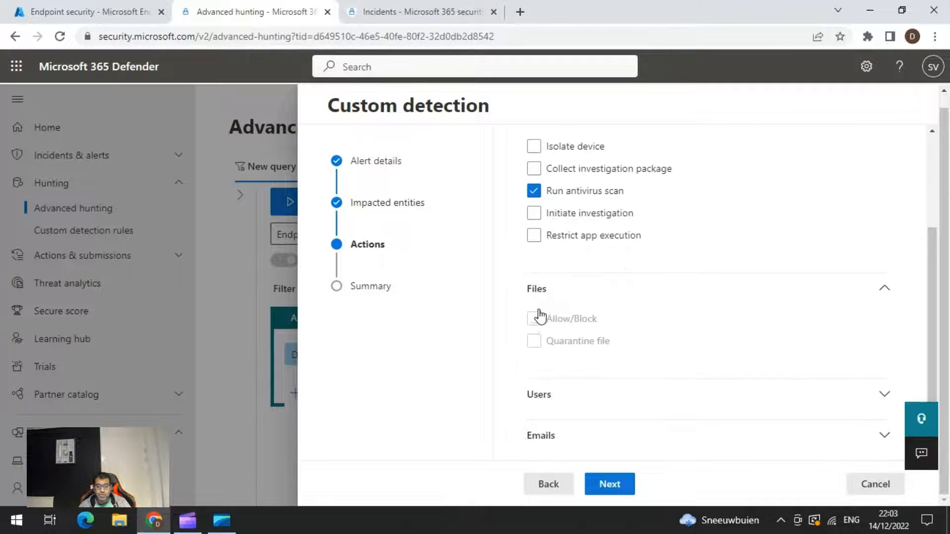
click(884, 395)
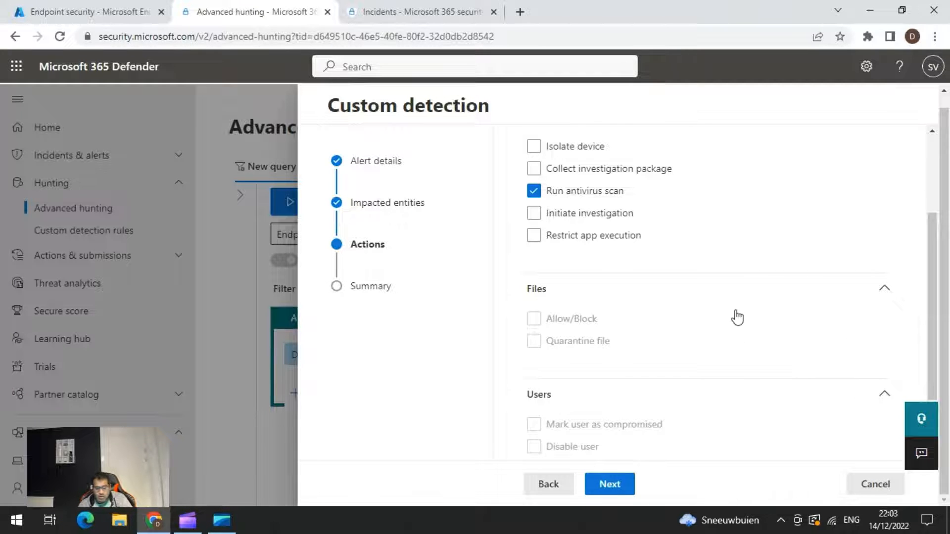
scroll(737, 317, down, 1)
scroll(737, 317, down, 1)
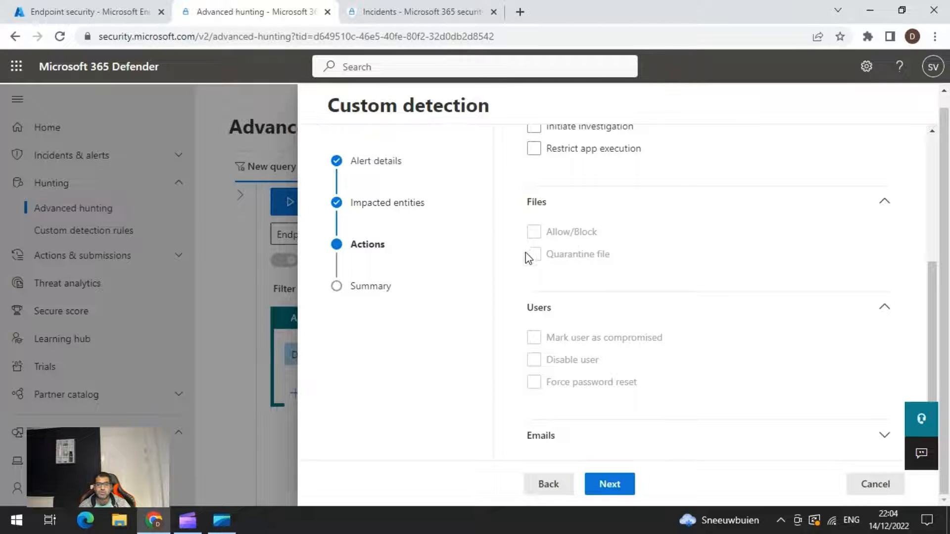
click(883, 435)
scroll(693, 348, down, 2)
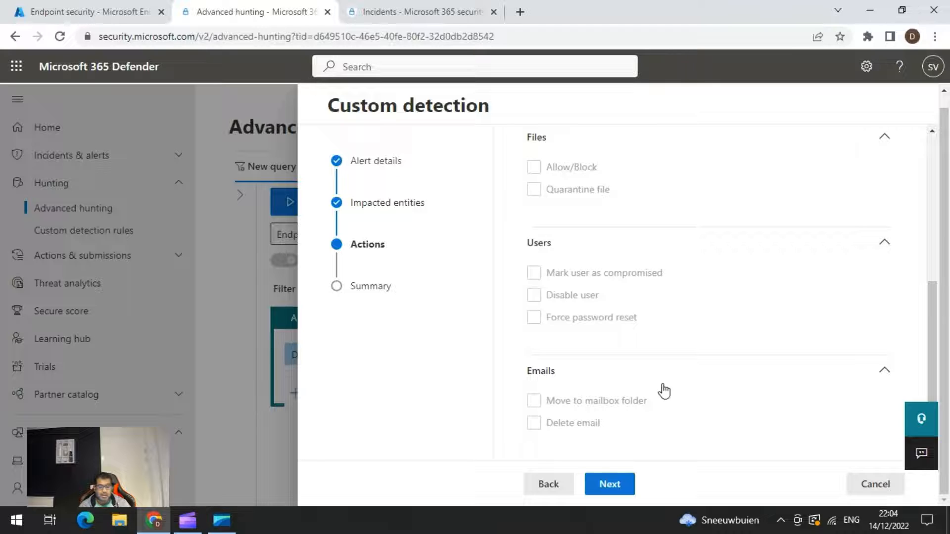
click(608, 484)
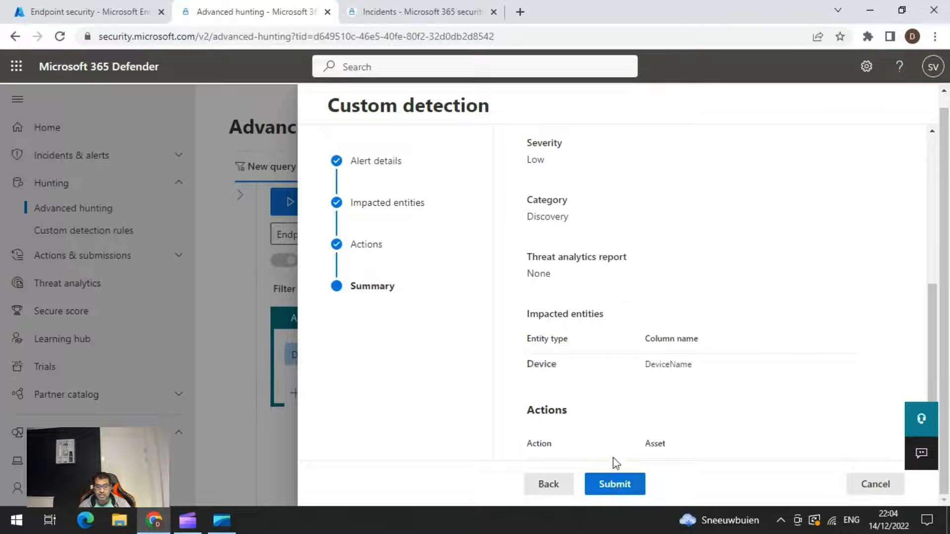
click(612, 486)
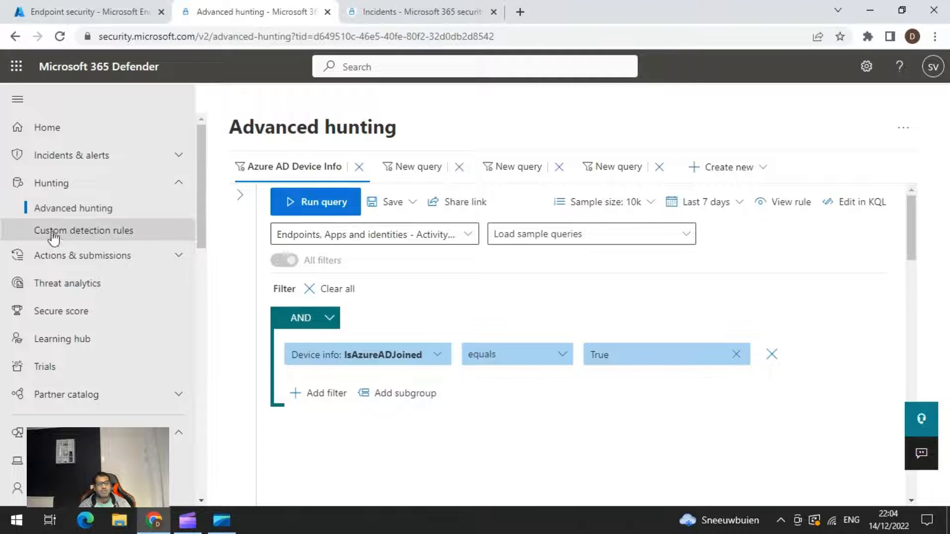
Open the custom detection rules list and review the SHA1 Check rule's run status, detection details and organizational scope.
click(101, 232)
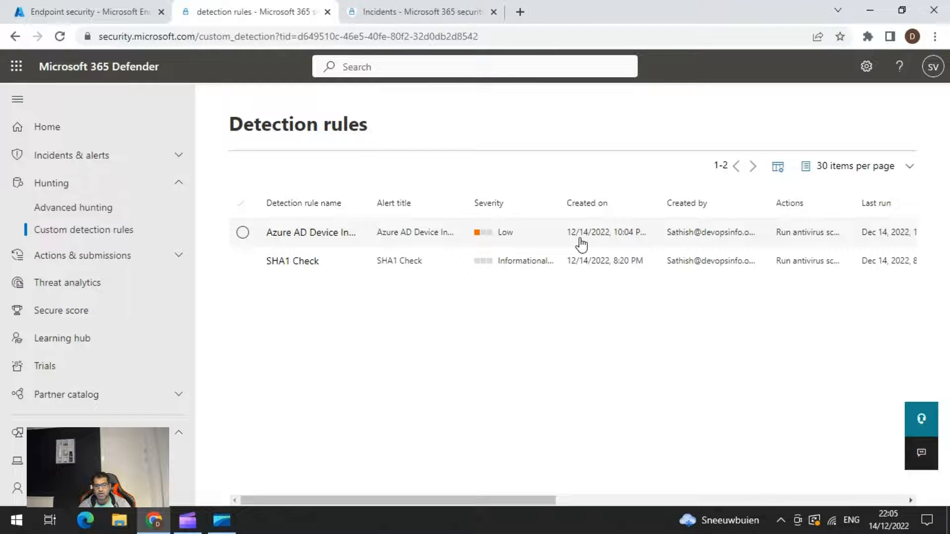
drag(531, 500, 702, 517)
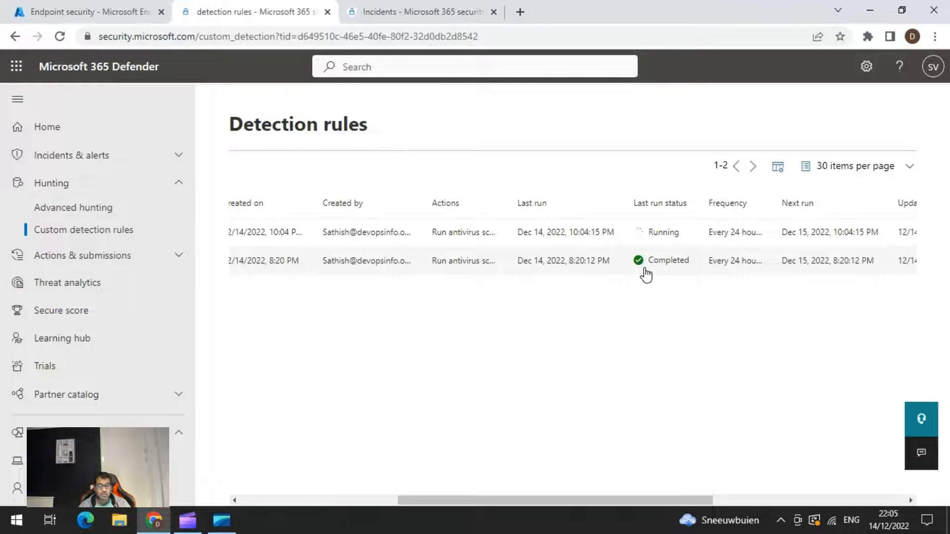
click(529, 266)
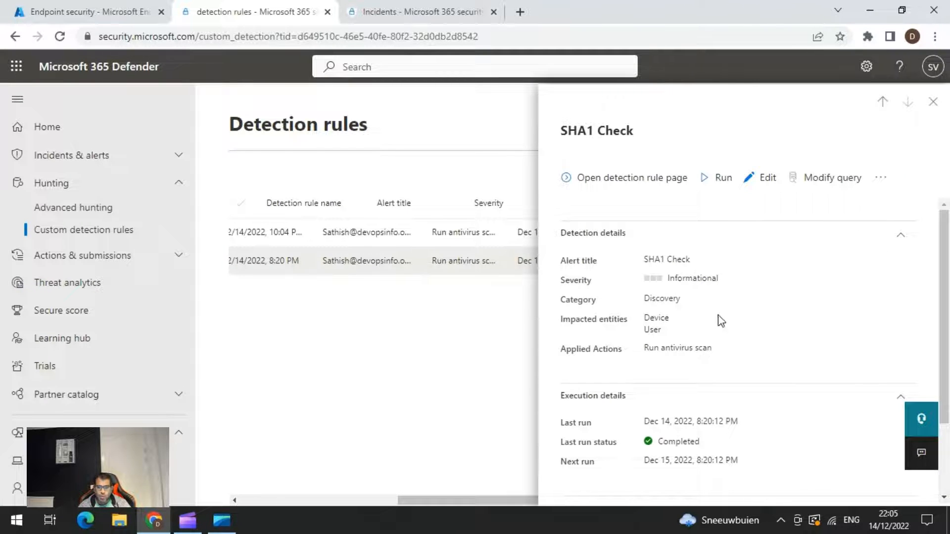
scroll(726, 312, down, 2)
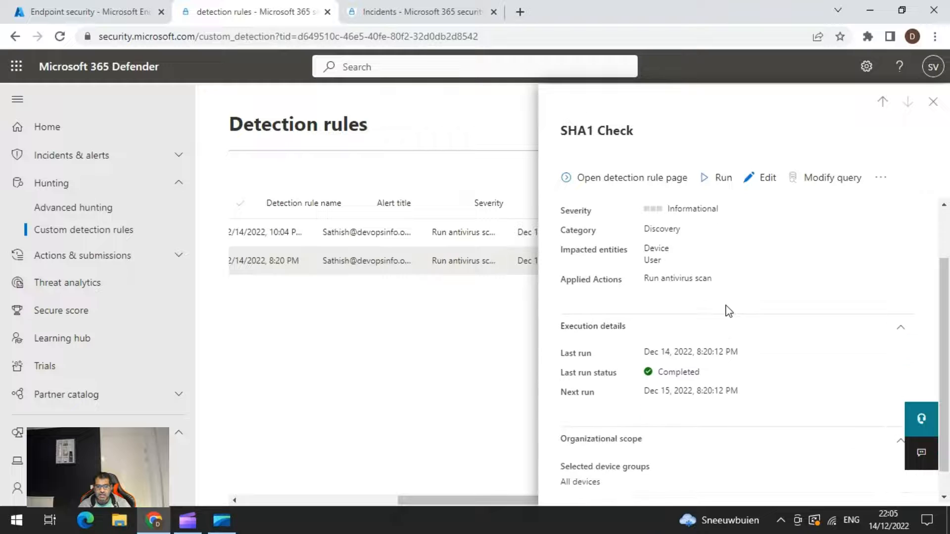
scroll(764, 393, down, 1)
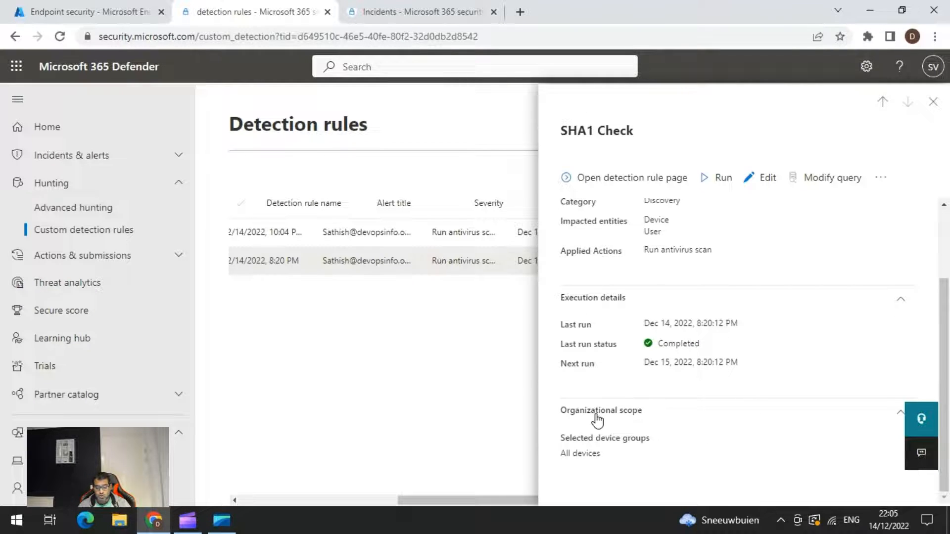
scroll(673, 421, up, 2)
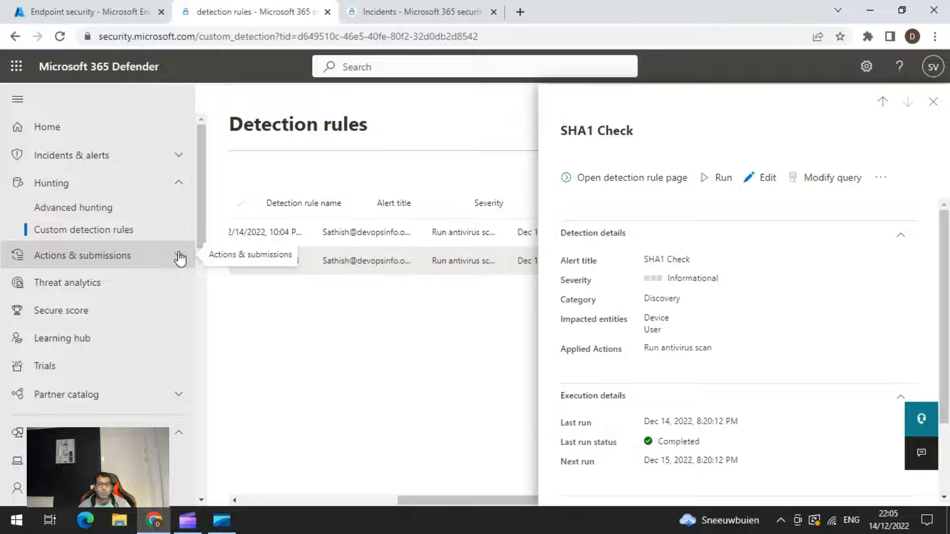
Return to advanced hunting and close all the extra New query tabs, discarding their unsaved changes and keeping Azure AD Device Info.
click(48, 218)
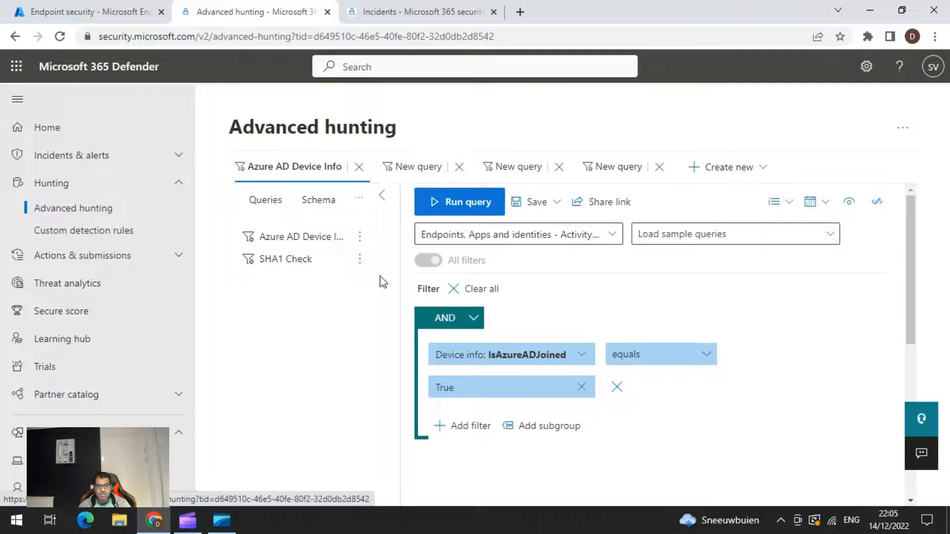
click(460, 167)
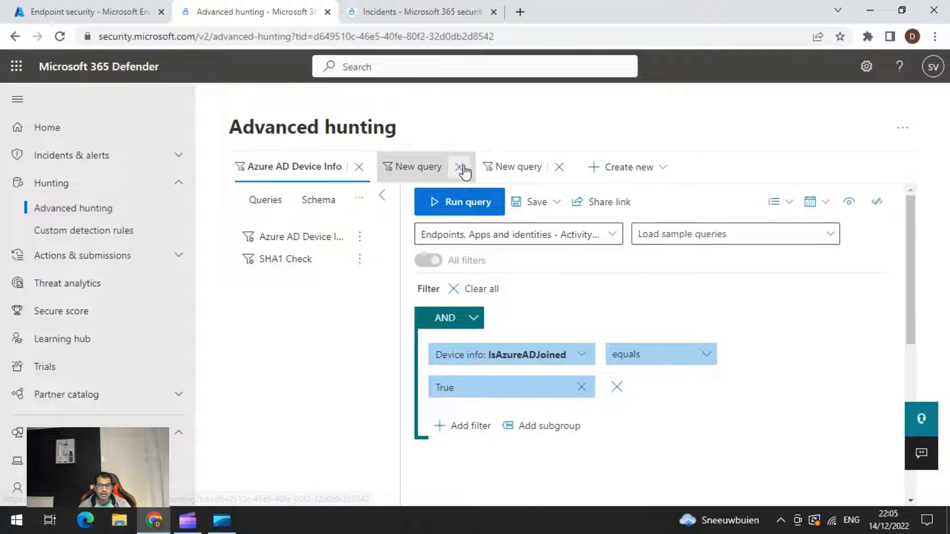
click(466, 174)
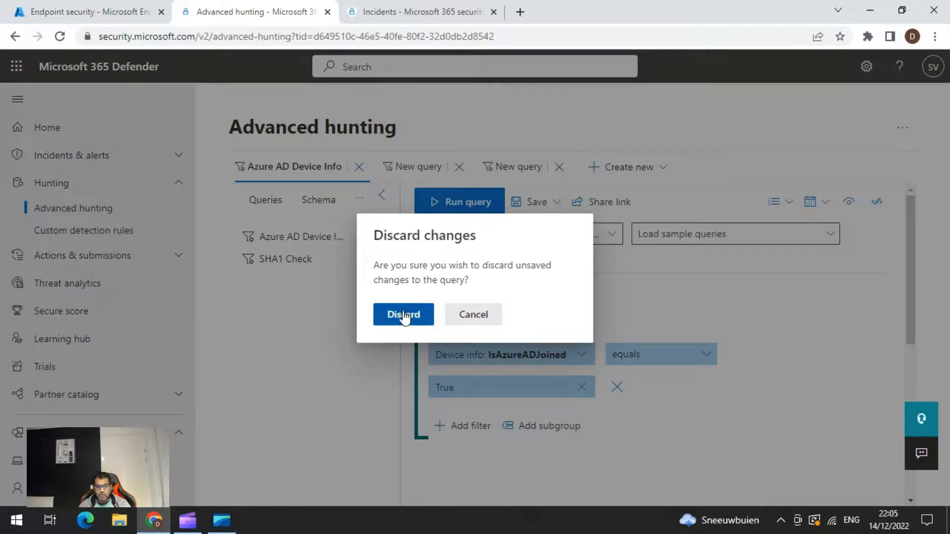
click(402, 314)
click(459, 166)
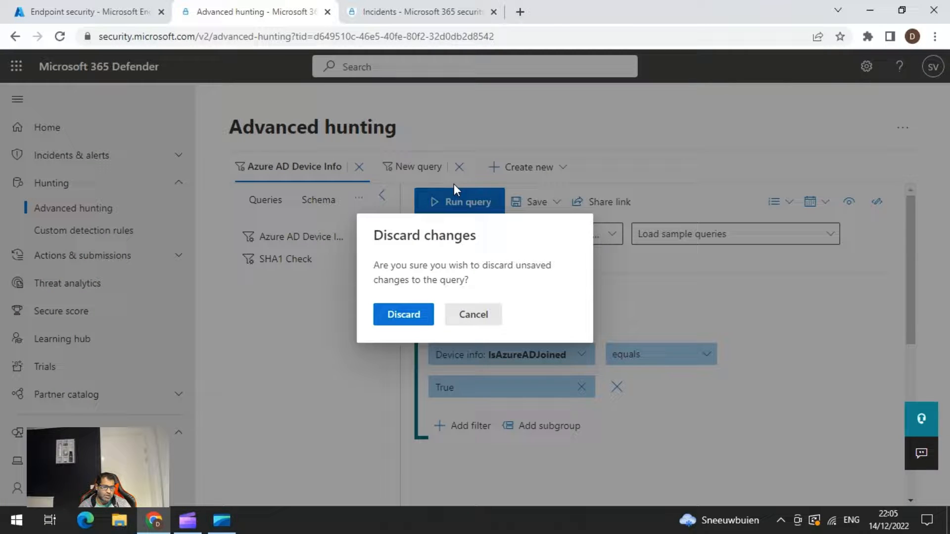
click(419, 319)
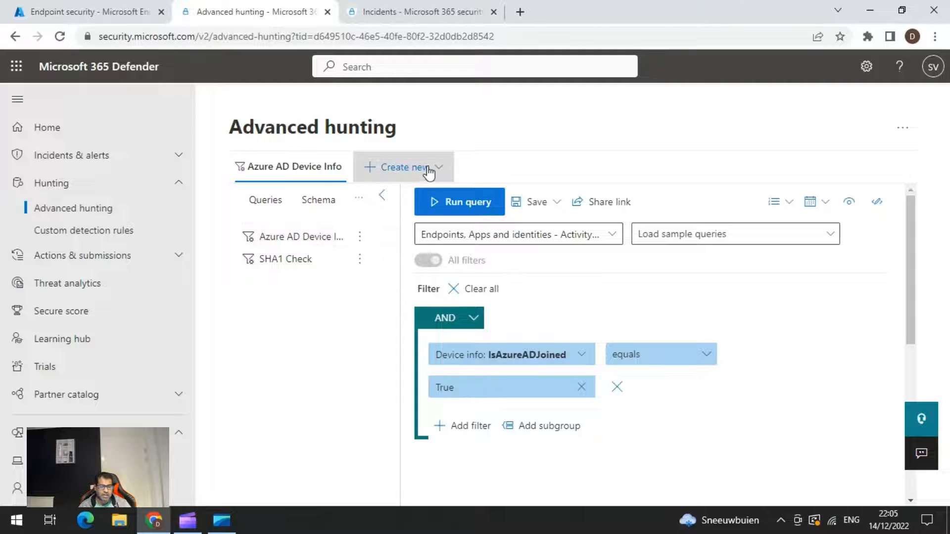
Create a new query in the editor and show the saved queries in place of the schema.
click(443, 178)
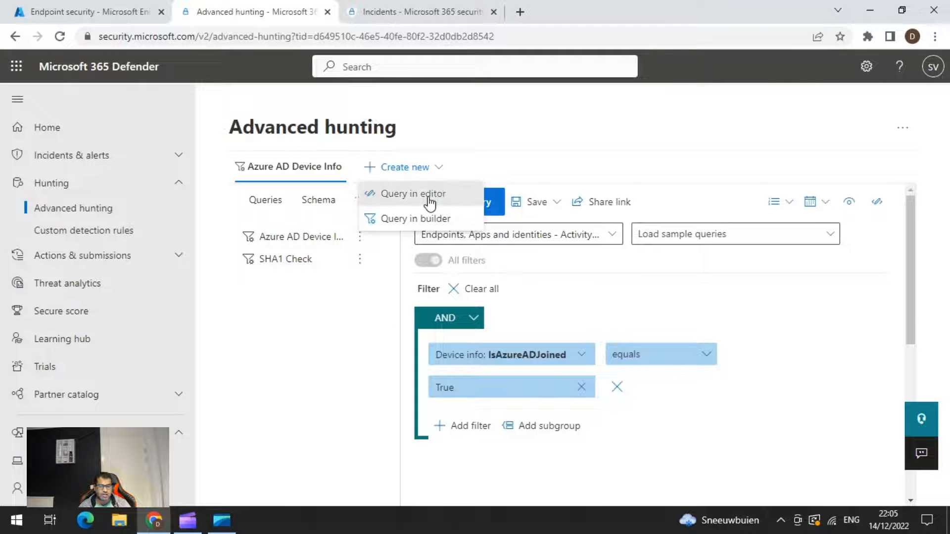
click(429, 198)
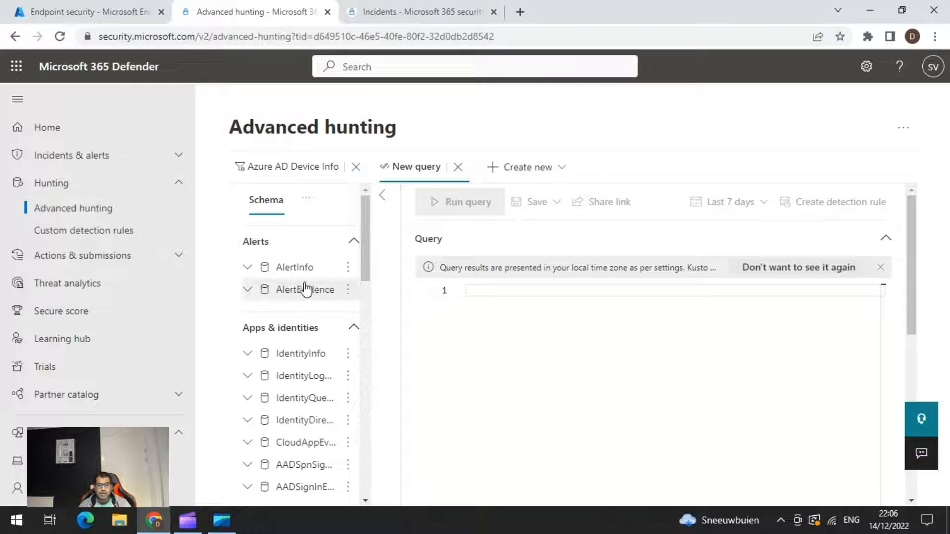
click(306, 202)
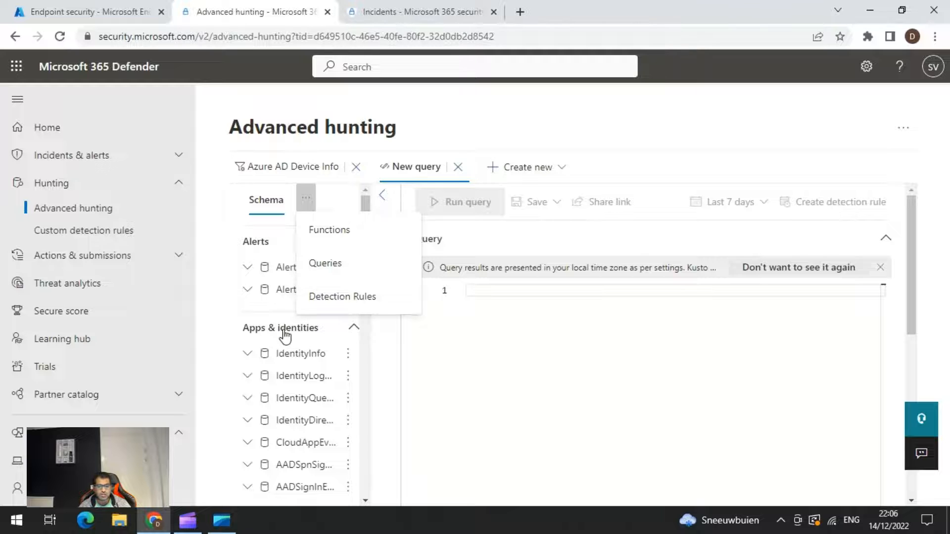
click(328, 270)
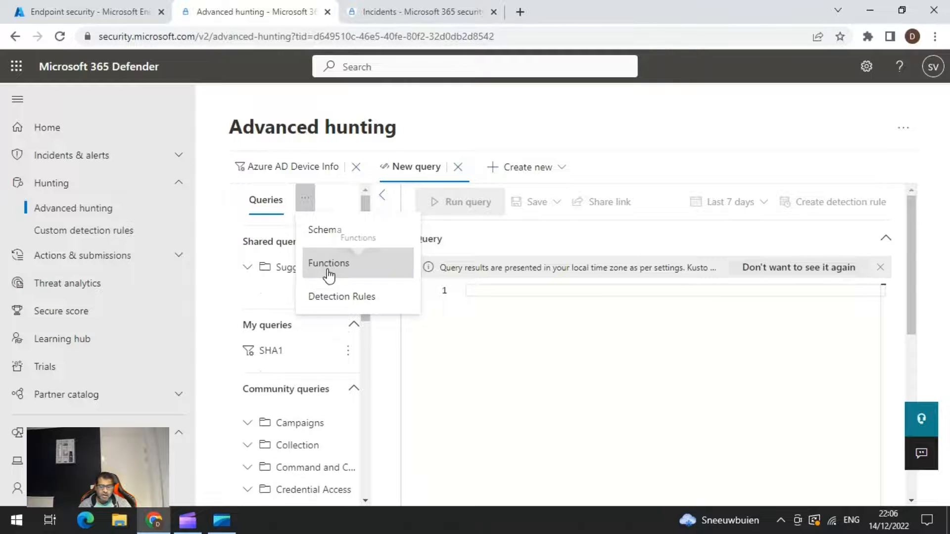
click(457, 379)
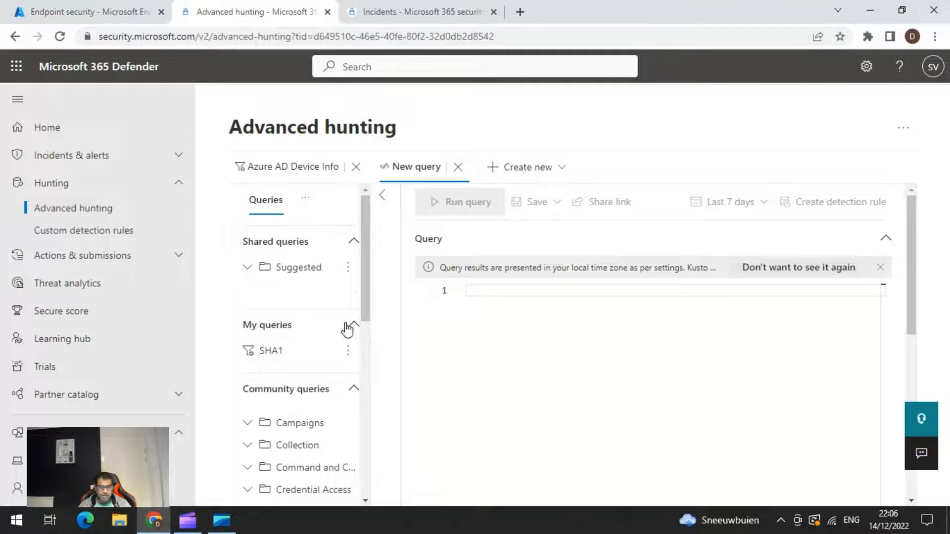
Browse the Suggested shared queries, including those in the Microsoft subfolder.
click(251, 269)
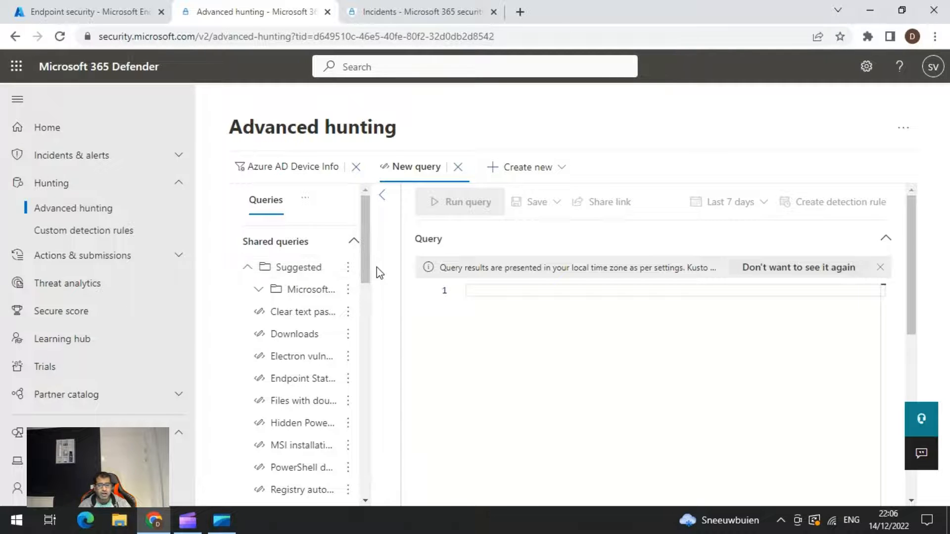
scroll(321, 309, down, 1)
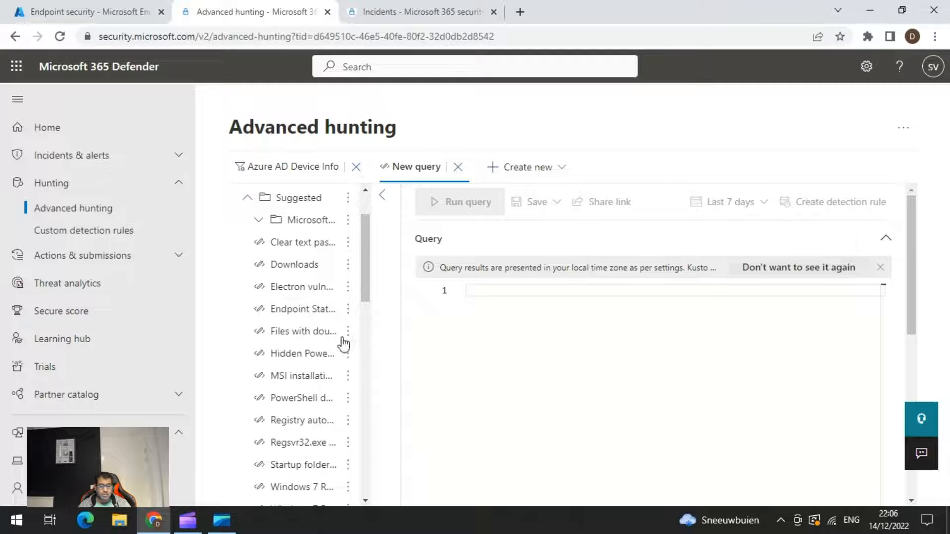
scroll(314, 339, down, 2)
scroll(314, 331, up, 3)
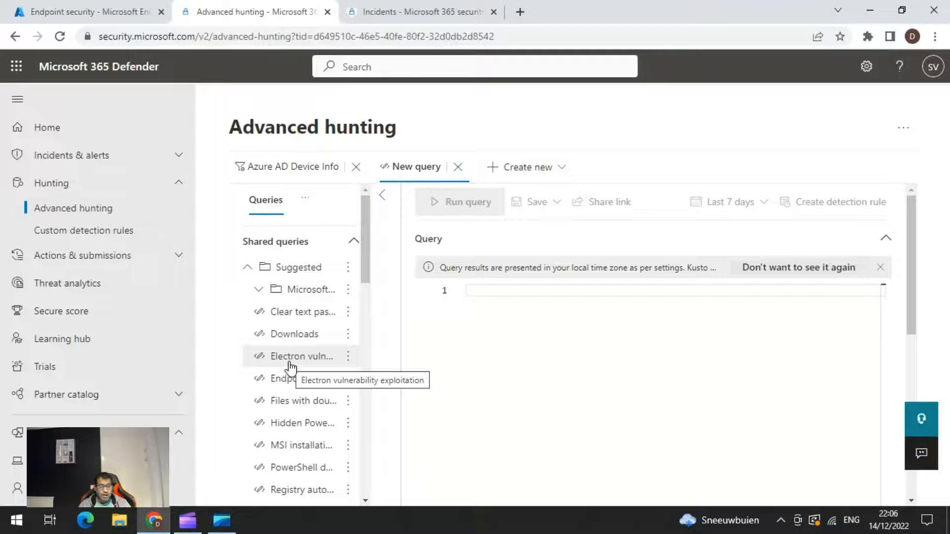
scroll(292, 363, down, 2)
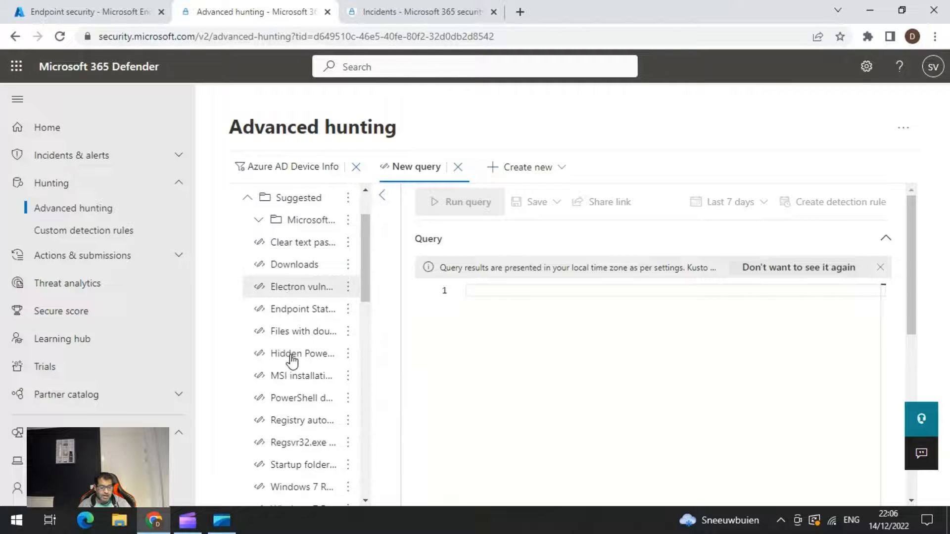
scroll(291, 363, down, 4)
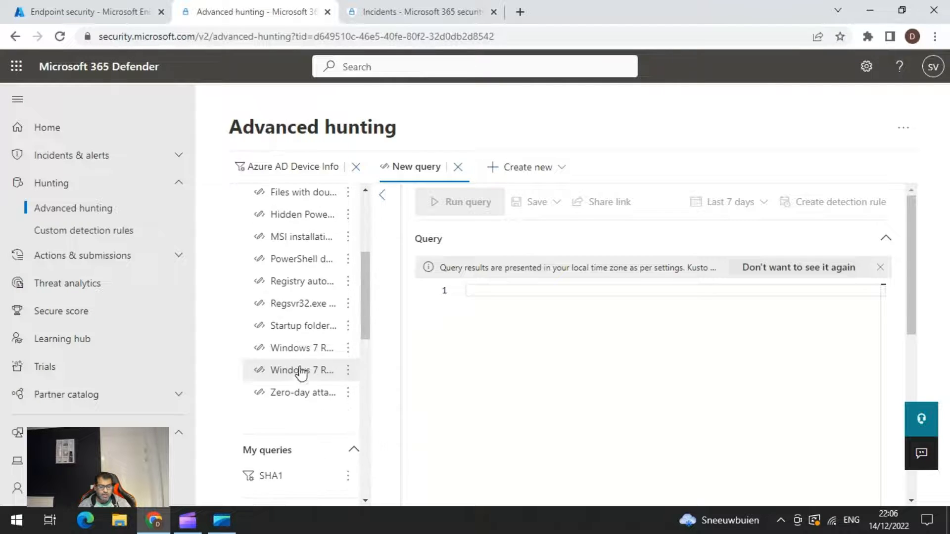
scroll(304, 370, up, 6)
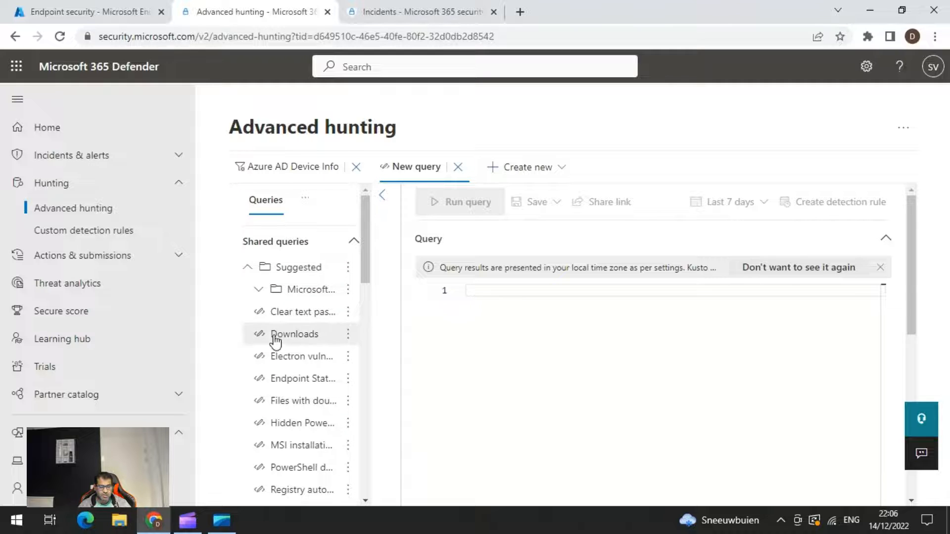
click(260, 293)
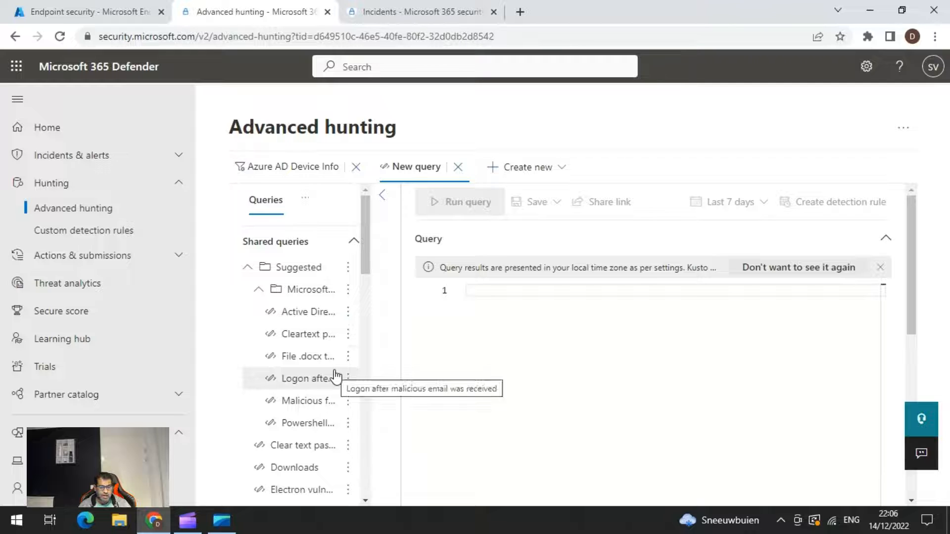
scroll(337, 376, down, 4)
scroll(336, 371, down, 3)
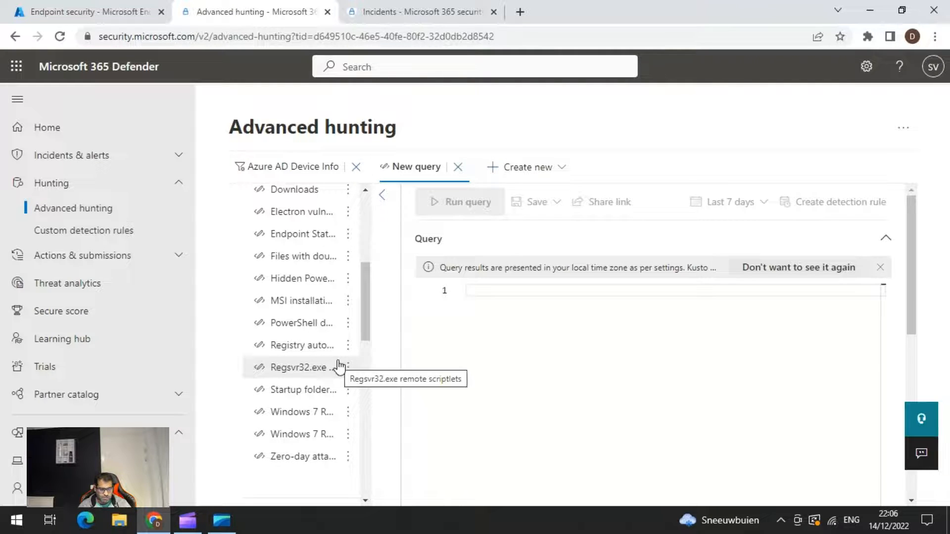
scroll(334, 385, up, 2)
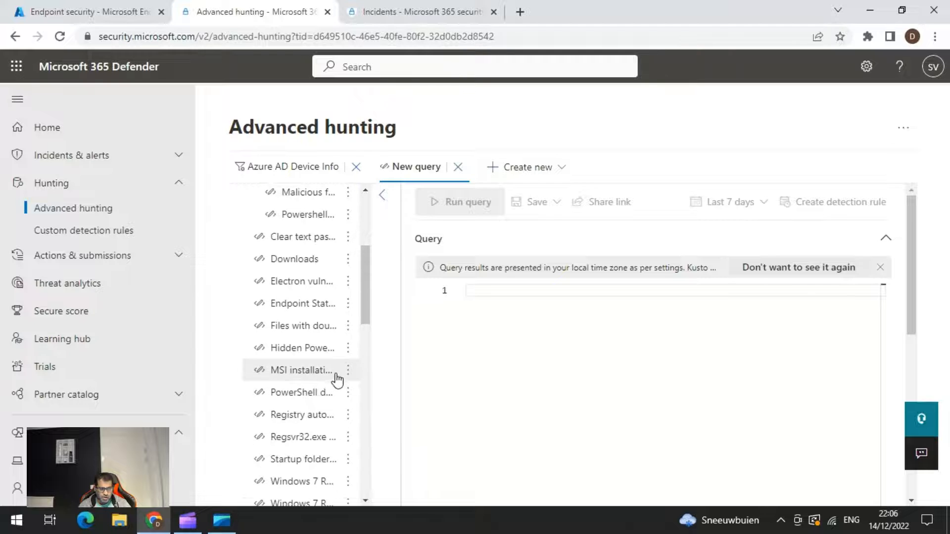
scroll(337, 380, up, 2)
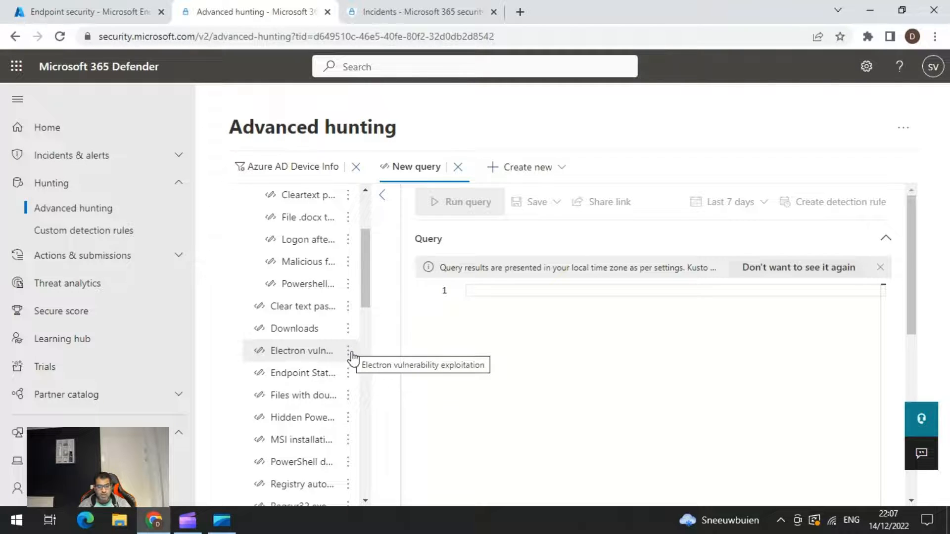
Open the suggested Electron vulnerability exploitation query in the query editor and run it.
click(349, 353)
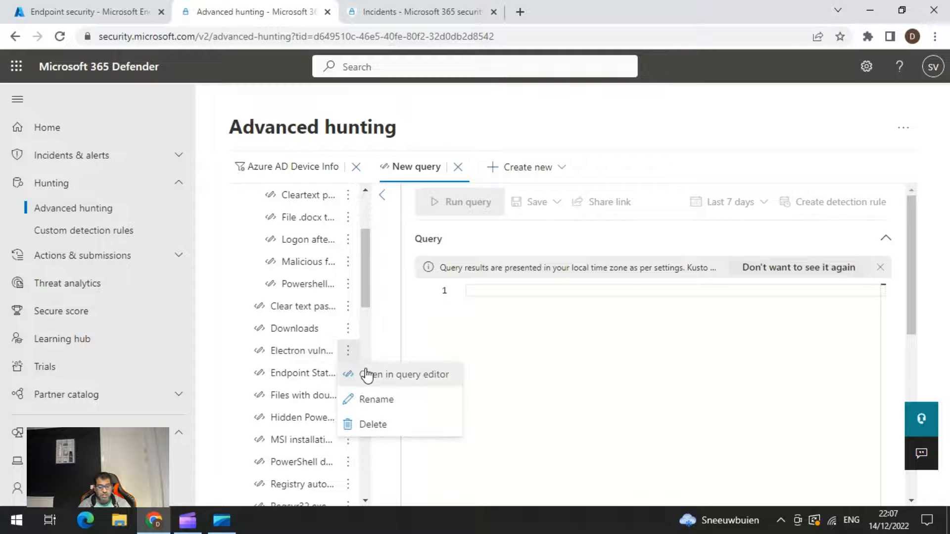
click(367, 375)
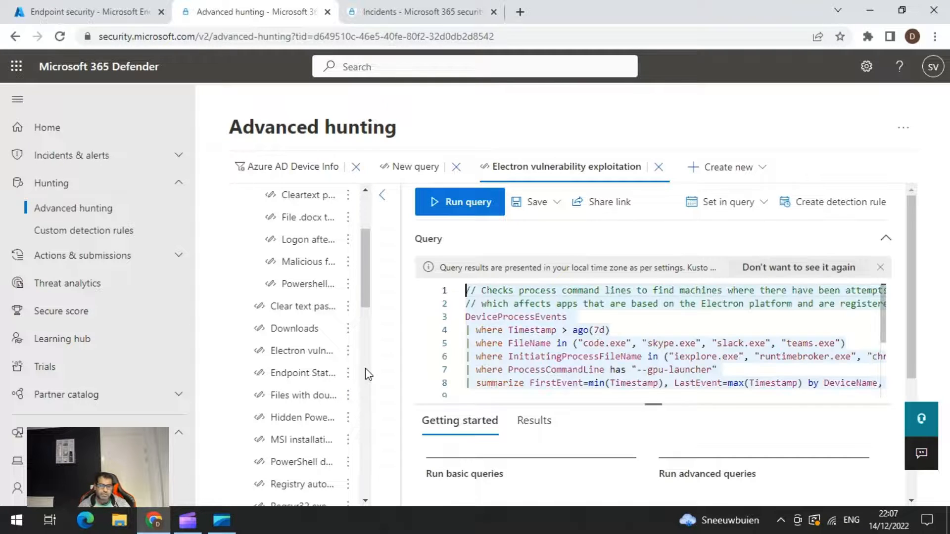
click(471, 203)
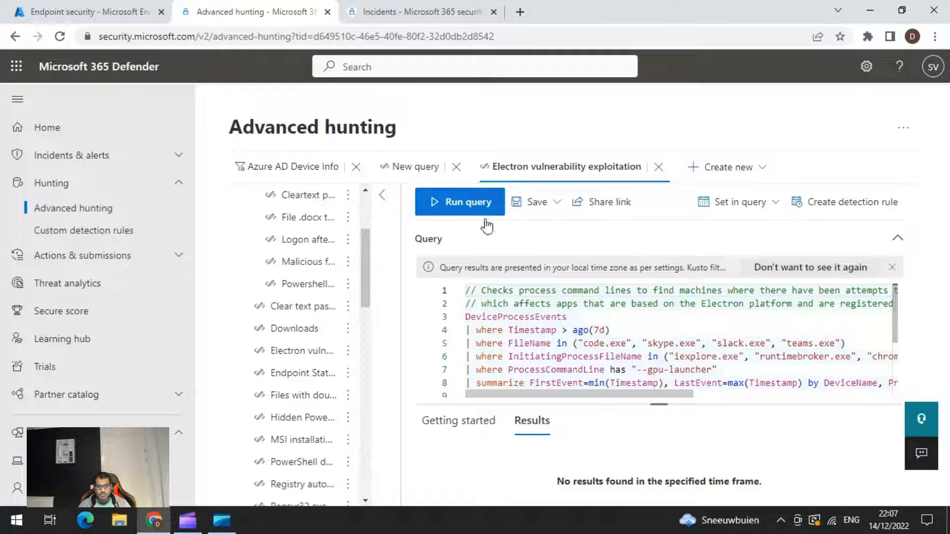
click(456, 206)
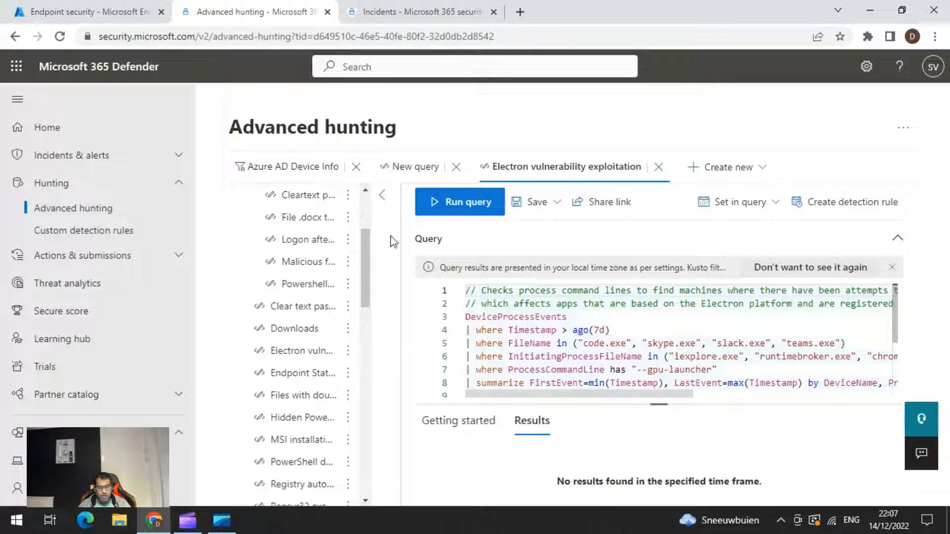
Open the suggested Endpoint Status Report query in the query editor and run it.
click(349, 374)
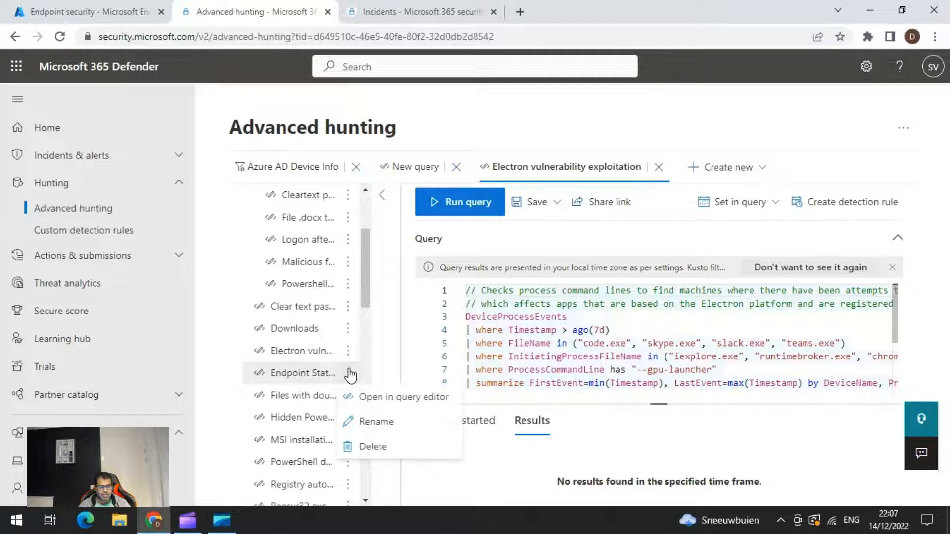
click(375, 396)
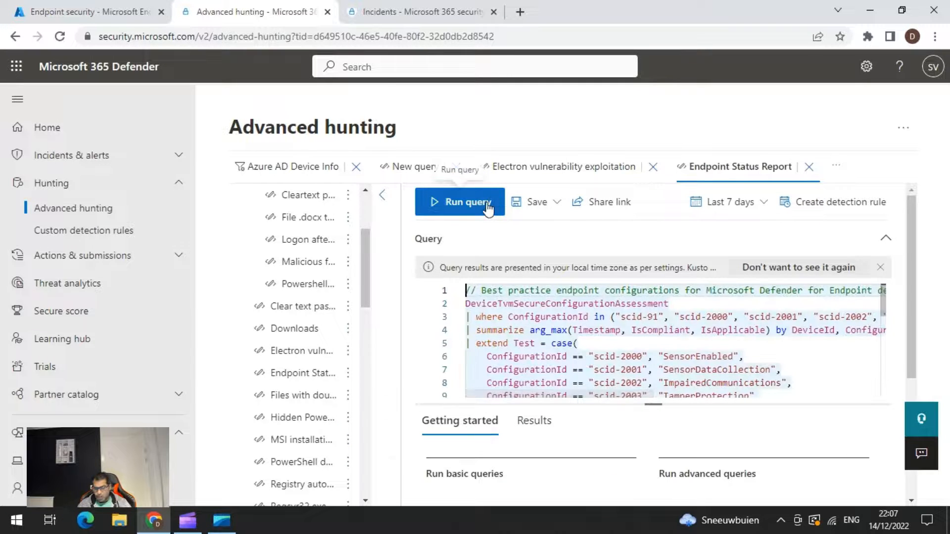
click(488, 208)
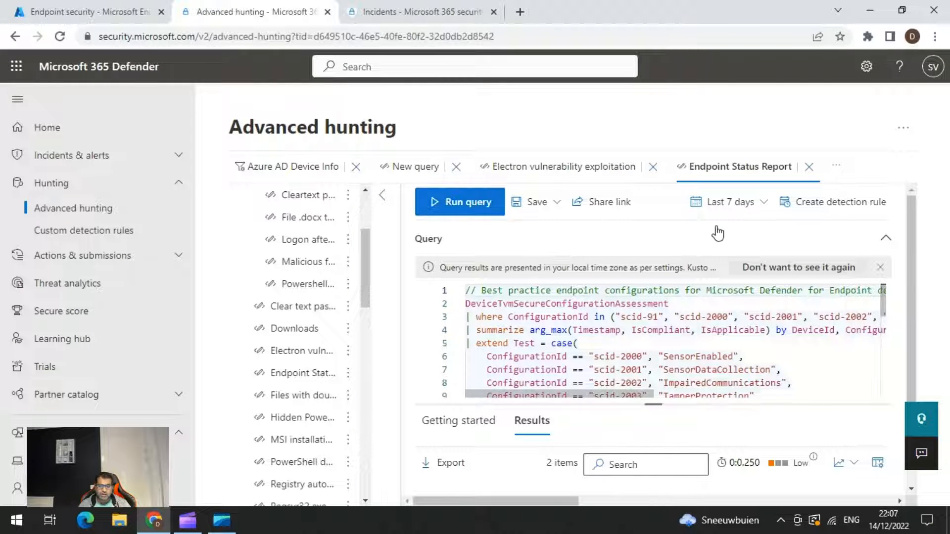
Review the Endpoint Status Report's query text, device results and column customization, keeping all columns selected.
scroll(831, 349, down, 3)
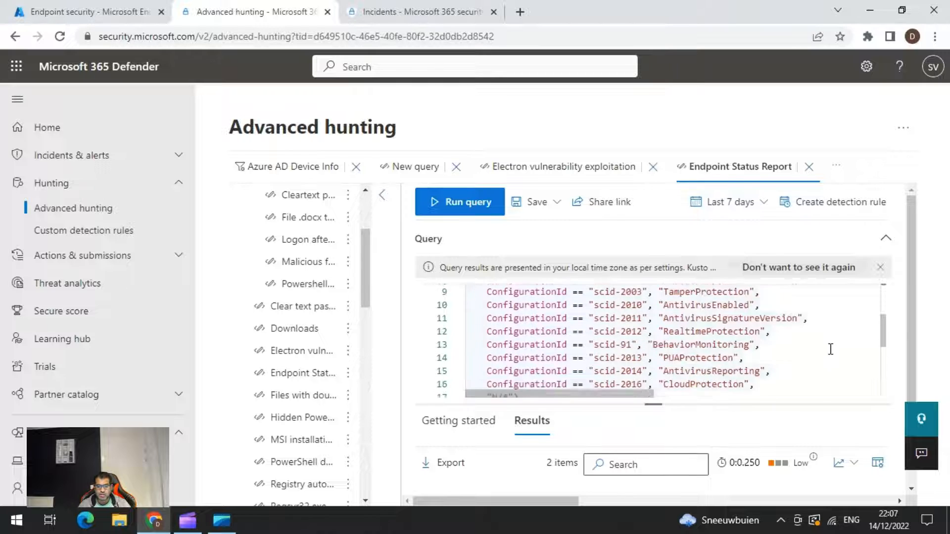
scroll(830, 349, down, 3)
scroll(831, 349, down, 2)
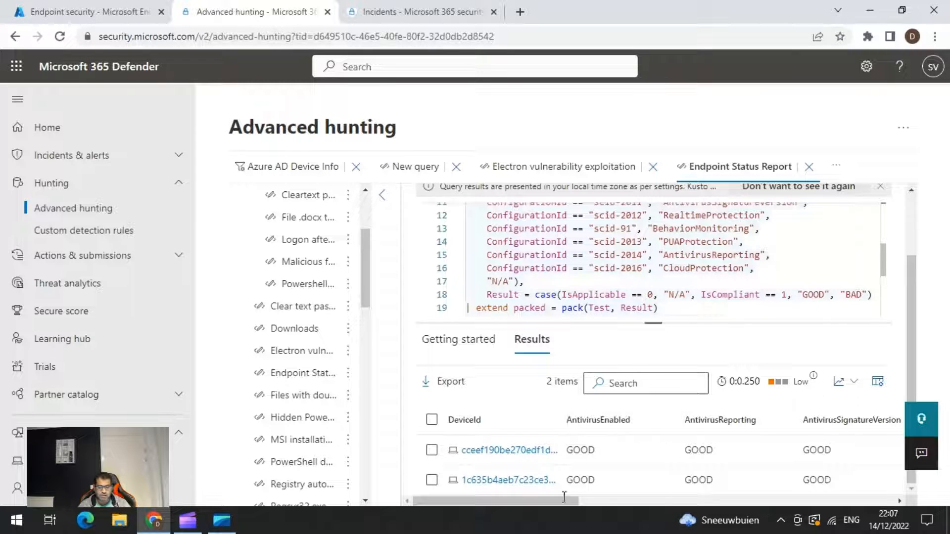
drag(564, 490, 622, 501)
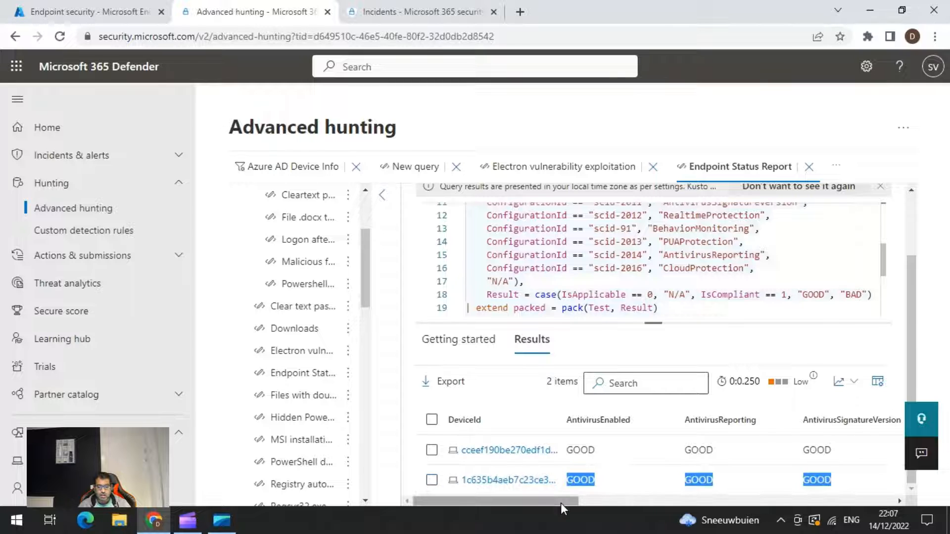
drag(560, 502, 719, 482)
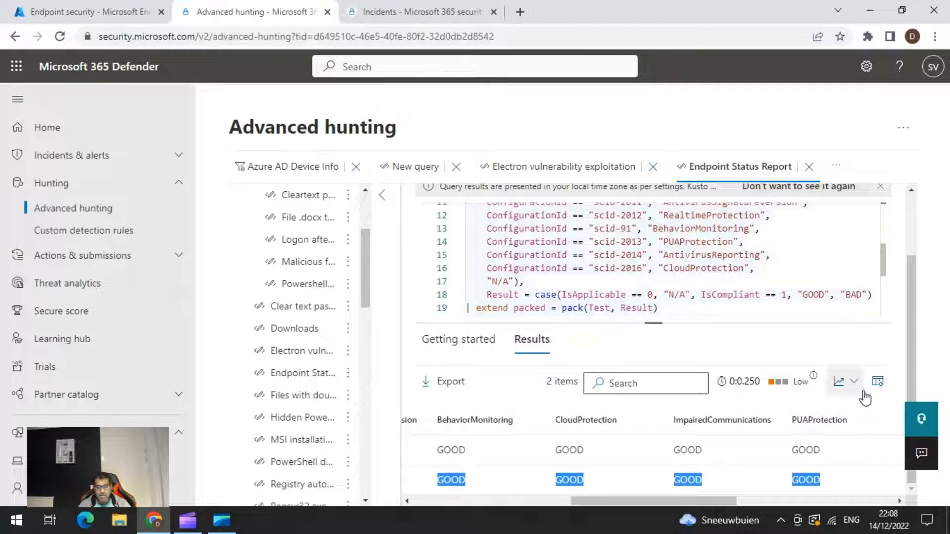
click(877, 381)
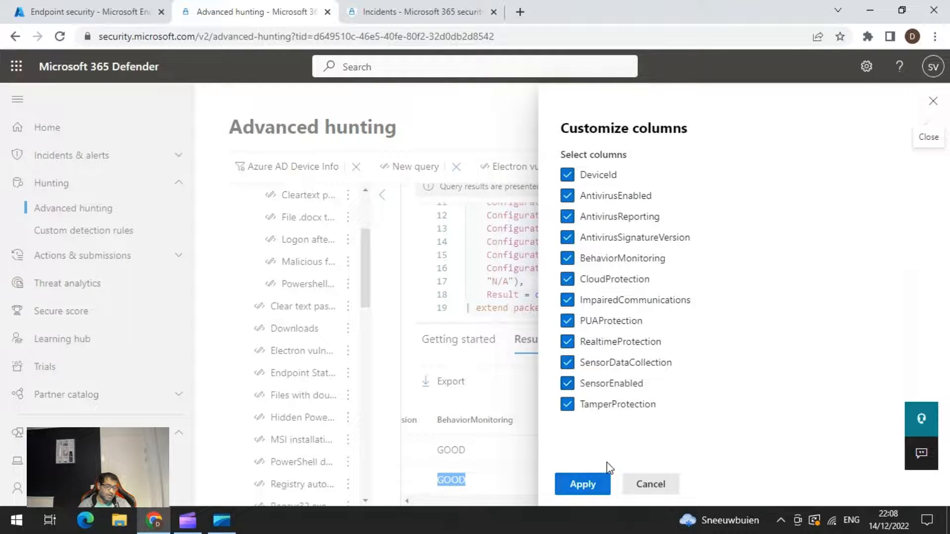
click(582, 484)
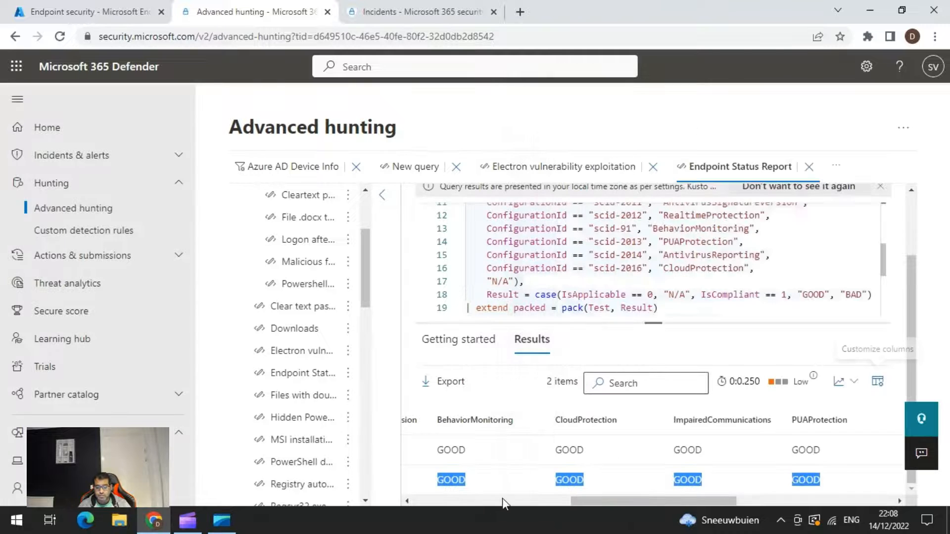
drag(612, 503, 319, 515)
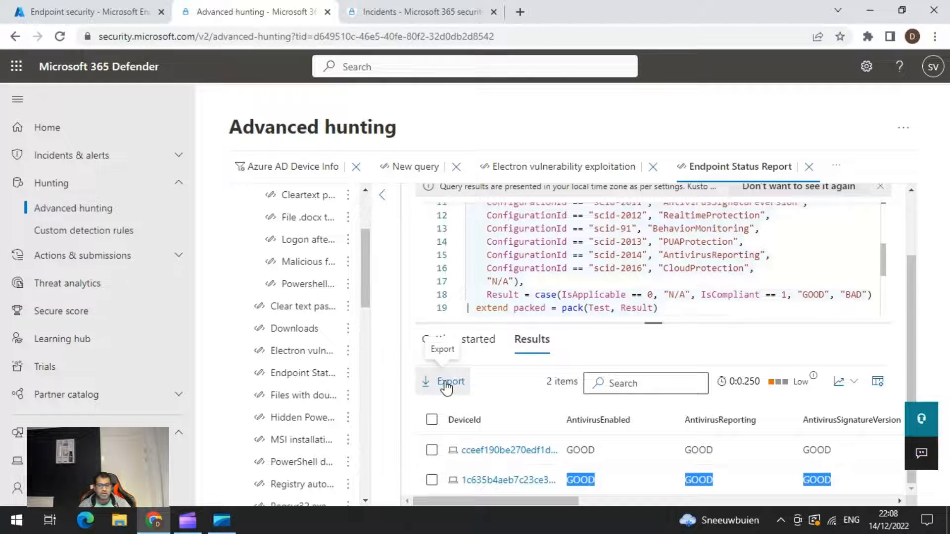
click(460, 309)
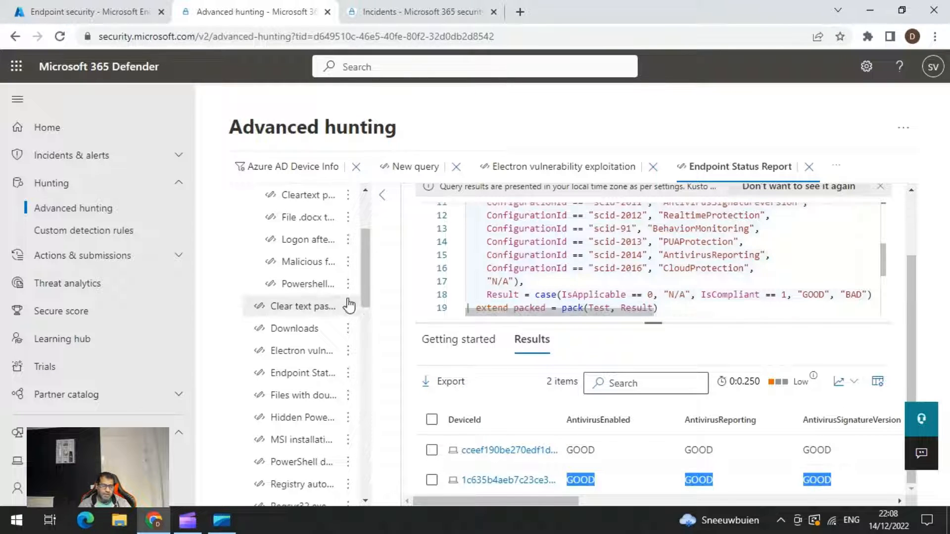
Collapse the Suggested shared queries folder and browse the community query categories.
scroll(514, 286, down, 1)
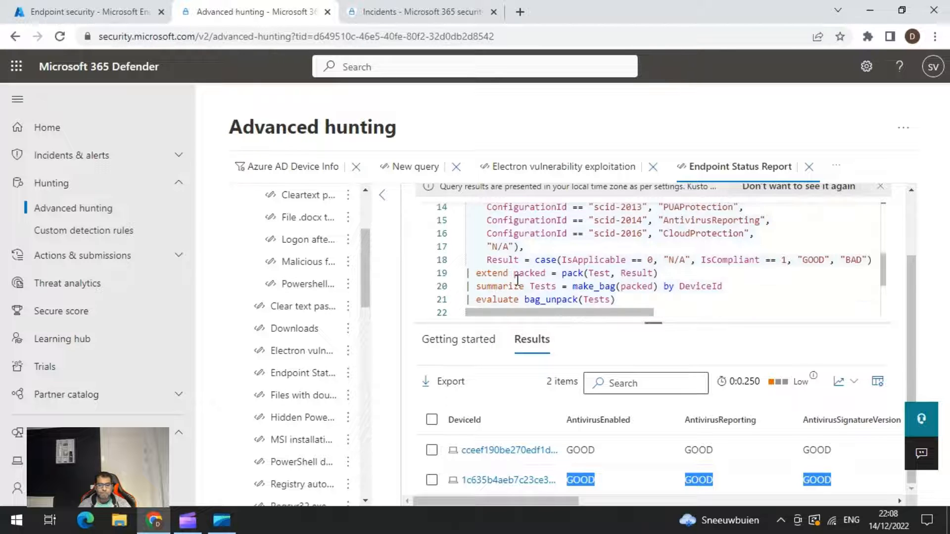
scroll(342, 289, up, 3)
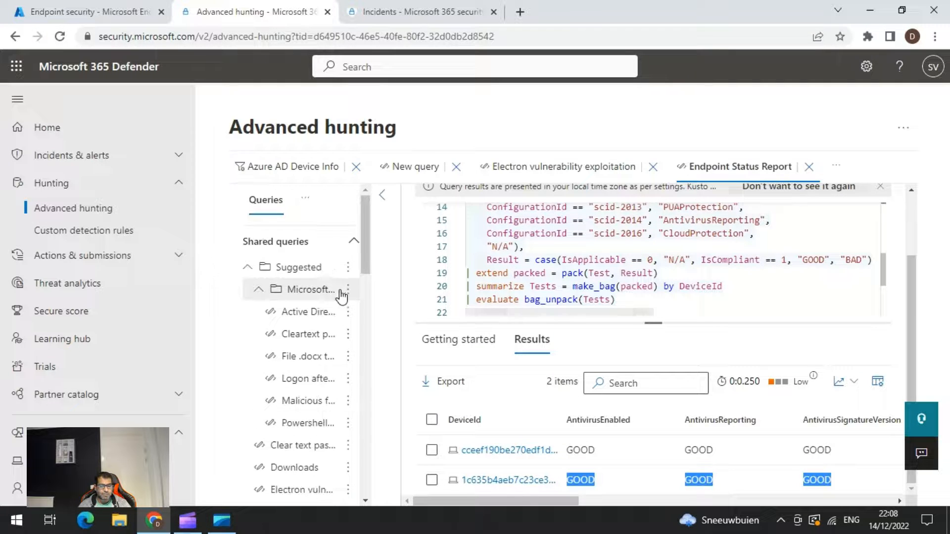
click(248, 267)
scroll(281, 292, down, 1)
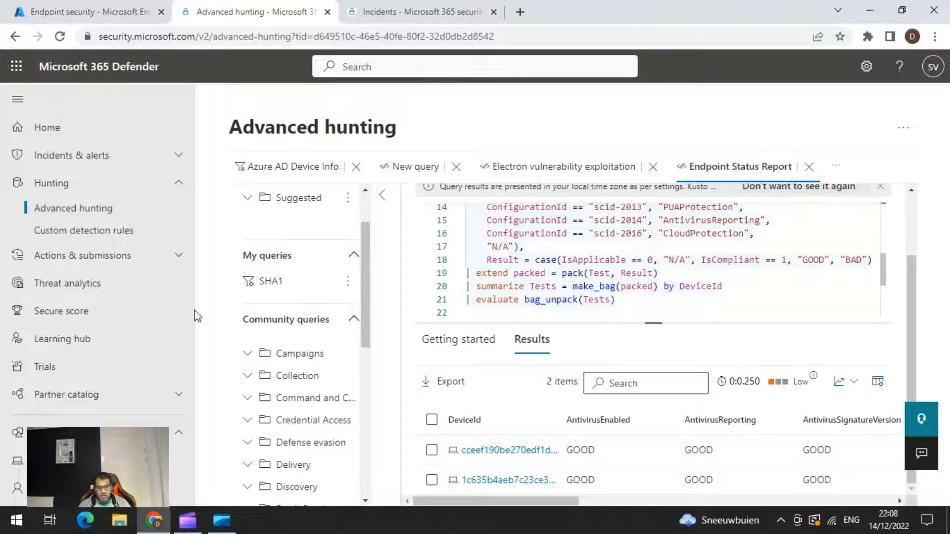
scroll(304, 369, down, 2)
scroll(304, 369, down, 1)
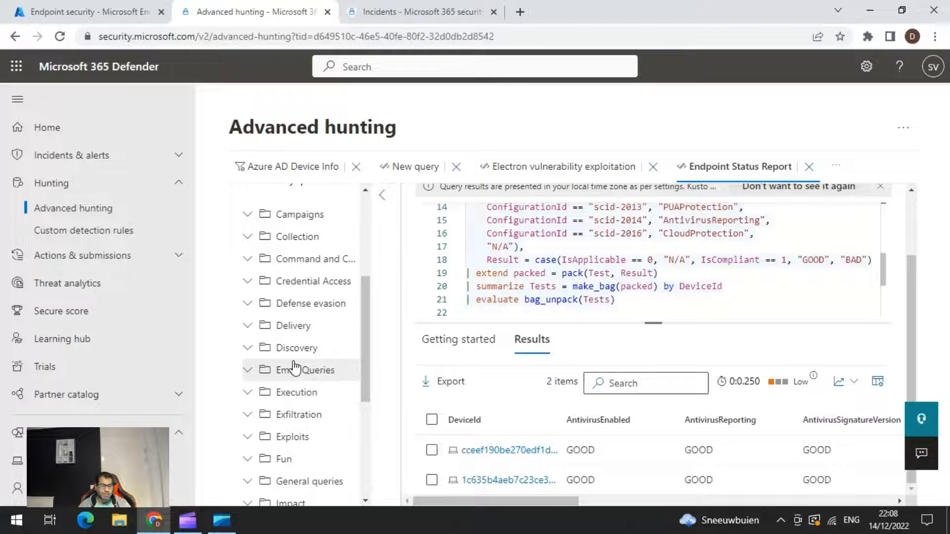
scroll(292, 366, down, 2)
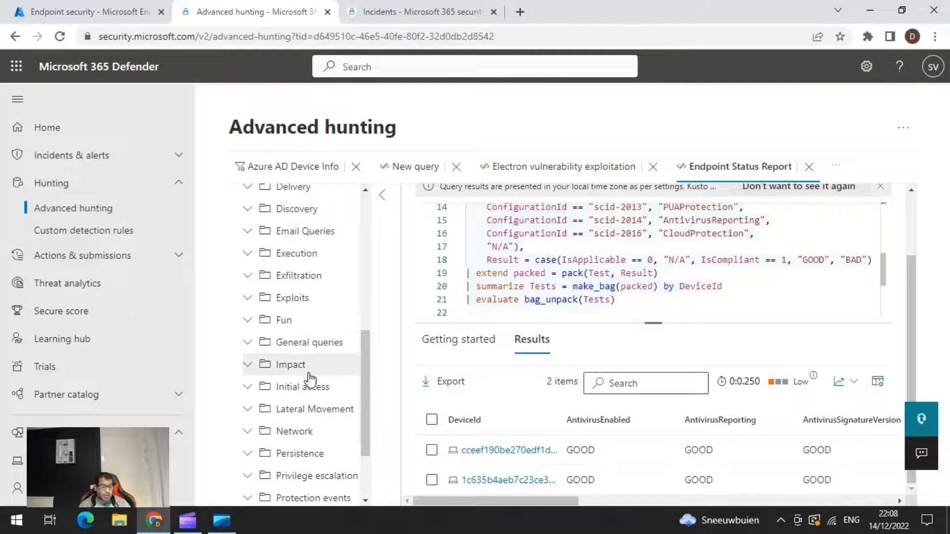
Open the Defender for Endpoint Telemetry query from the community Network folder in the query editor and run it.
click(250, 435)
scroll(297, 396, down, 1)
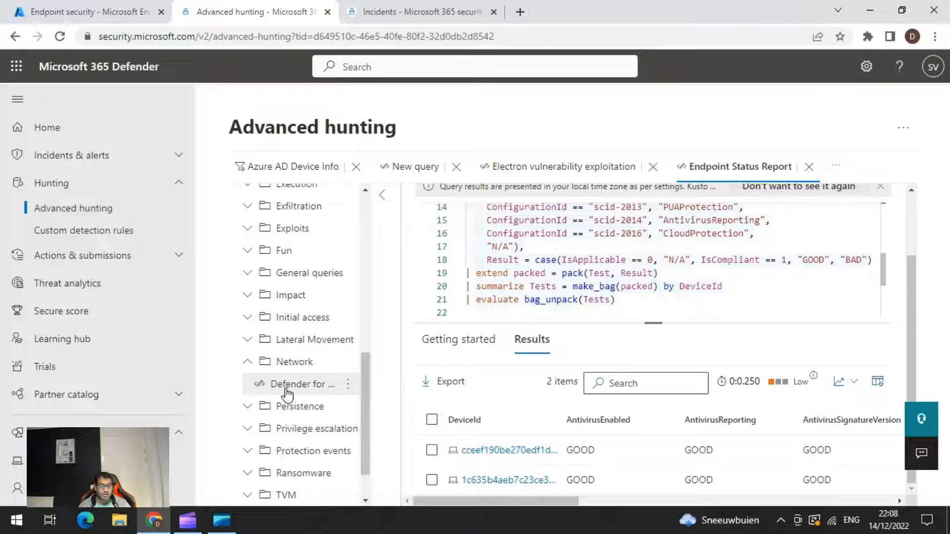
click(349, 385)
click(391, 409)
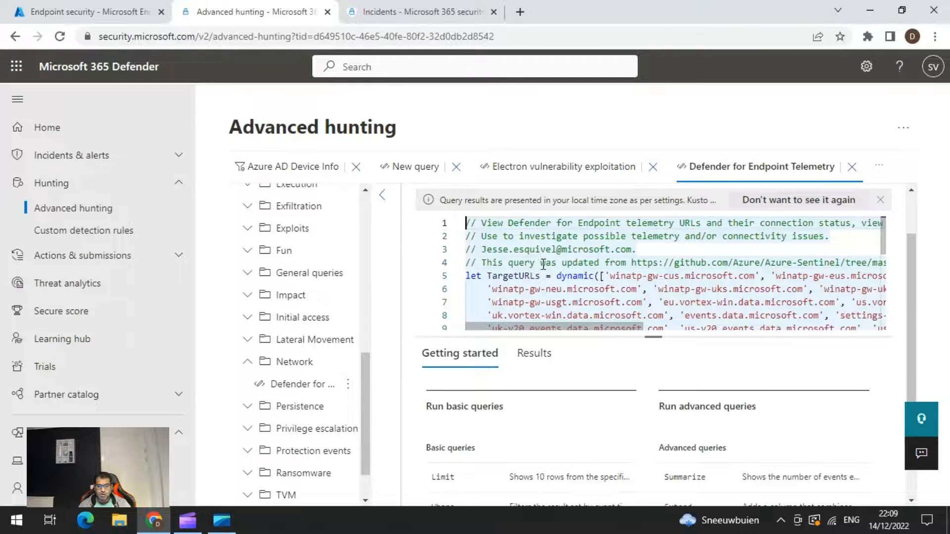
scroll(542, 265, down, 3)
scroll(542, 265, up, 3)
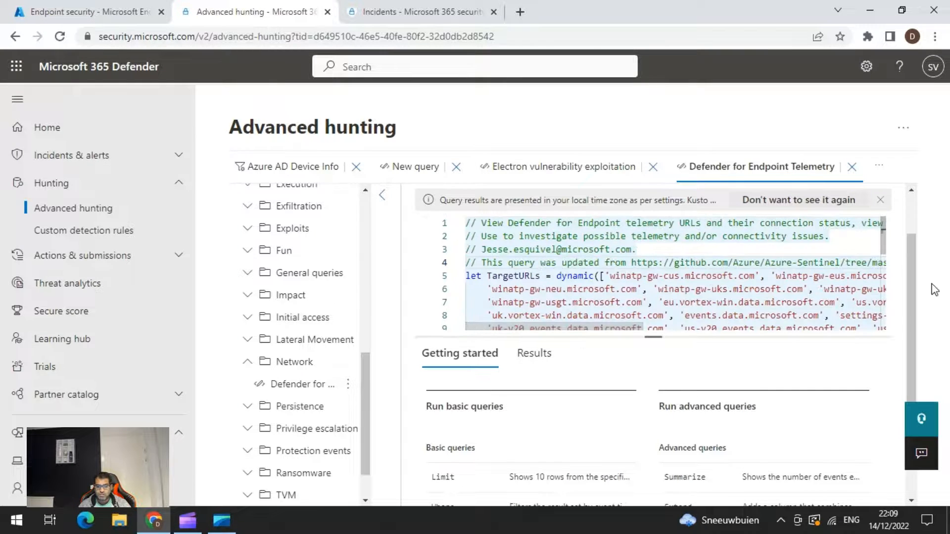
scroll(911, 303, up, 2)
click(460, 202)
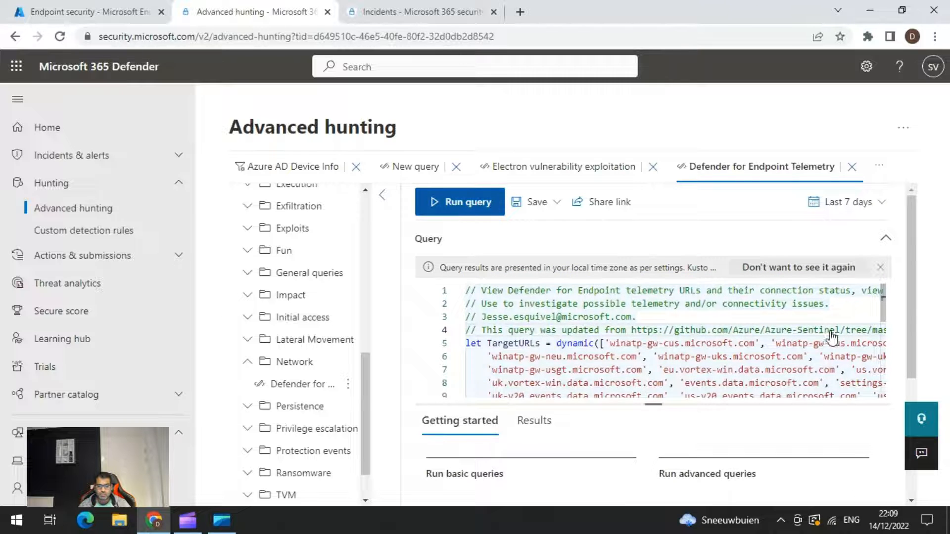
Remove the "render linechart" line from the end of the Defender for Endpoint Telemetry query and rerun it.
scroll(743, 365, down, 2)
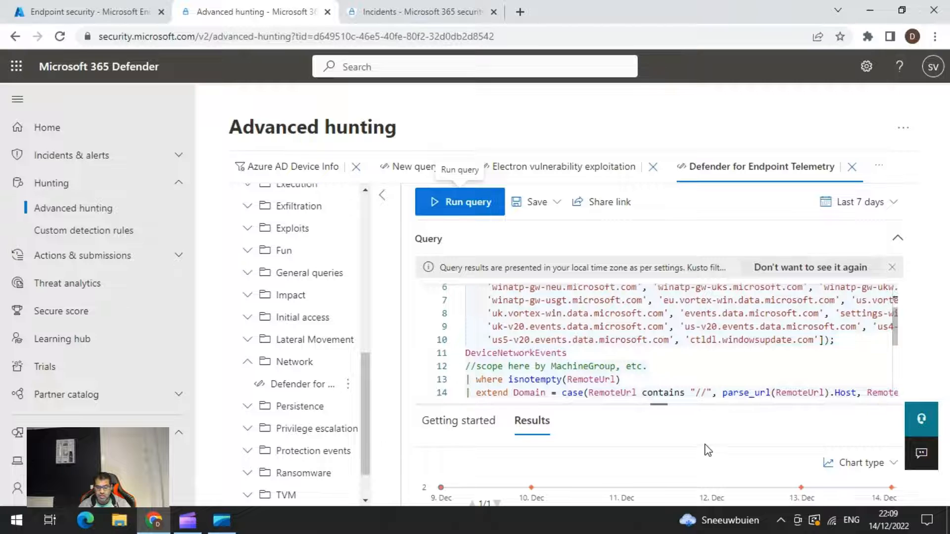
drag(895, 322, 935, 266)
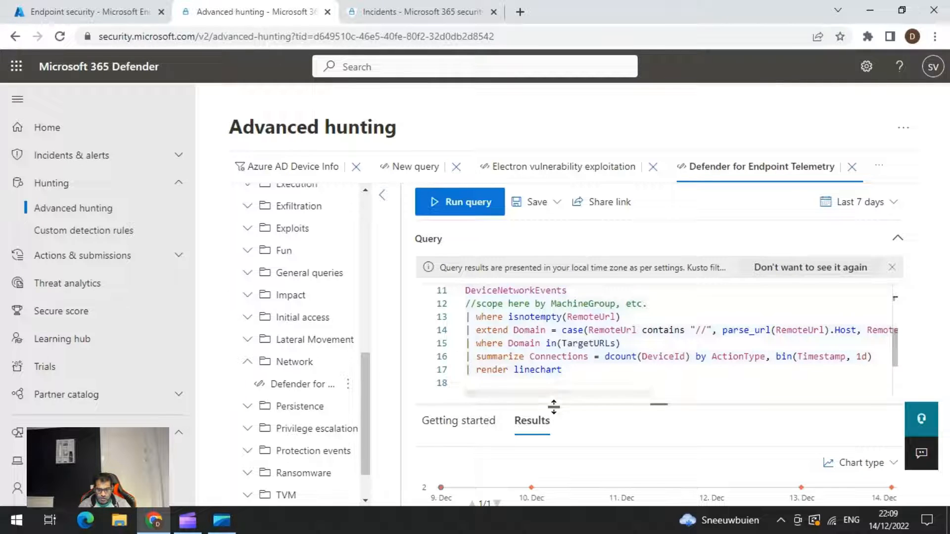
drag(574, 370, 446, 369)
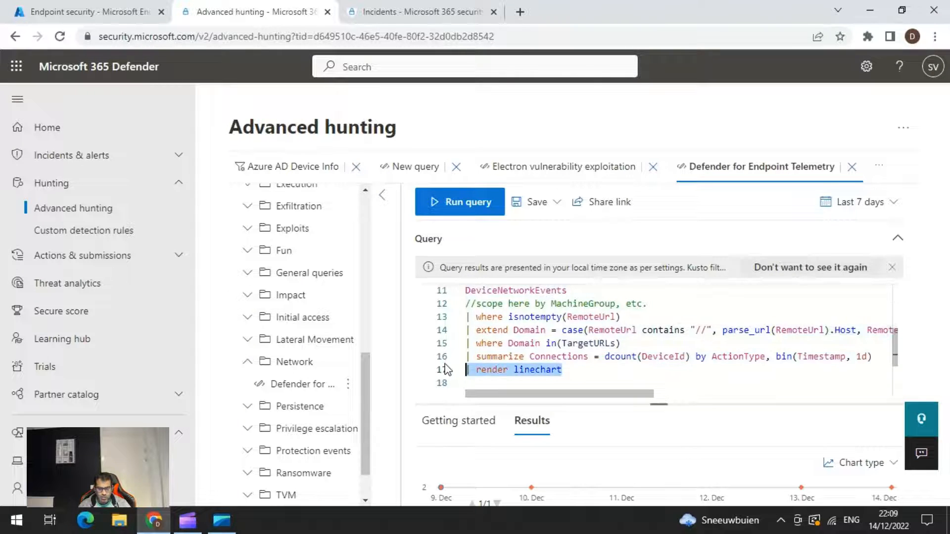
key(BackSpace)
key(BackSpace)
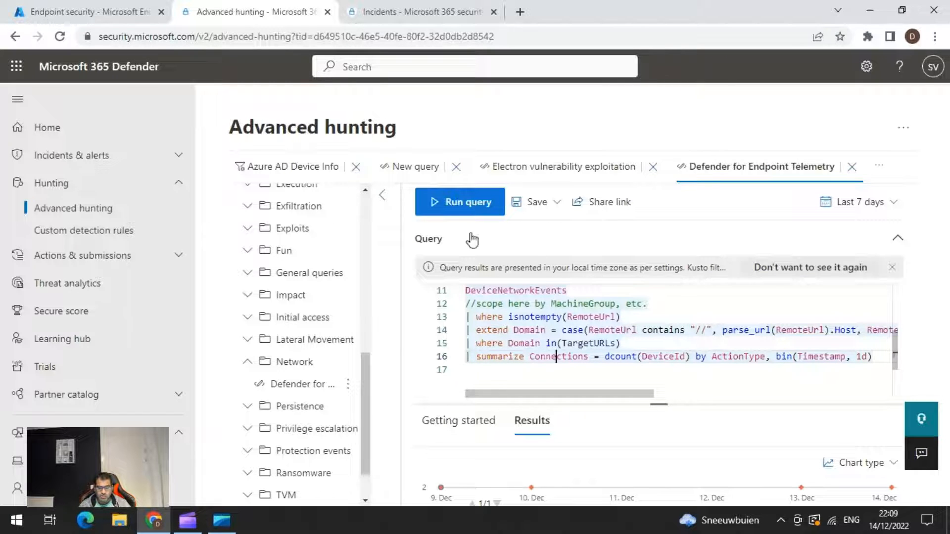
click(444, 203)
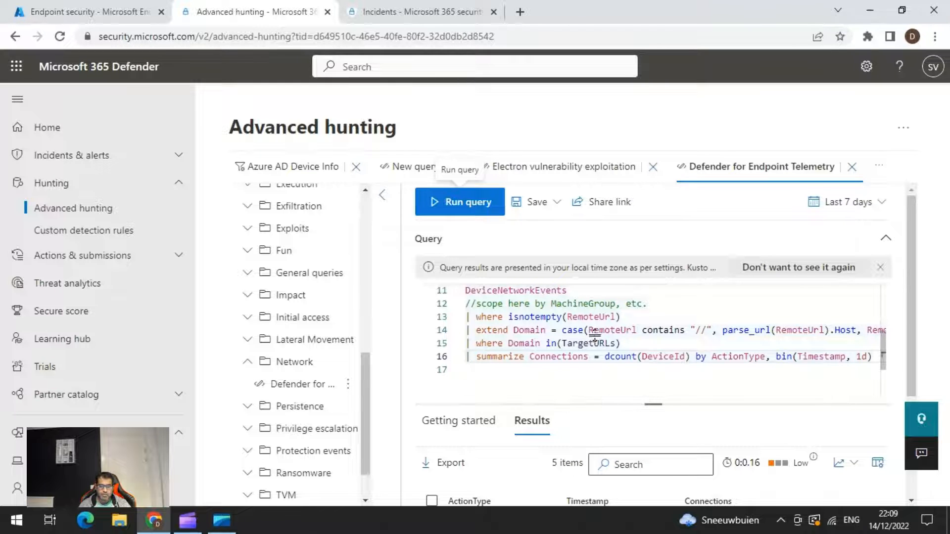
Review the telemetry query's connection results by action type and date, along with its list of target URLs.
scroll(552, 430, down, 3)
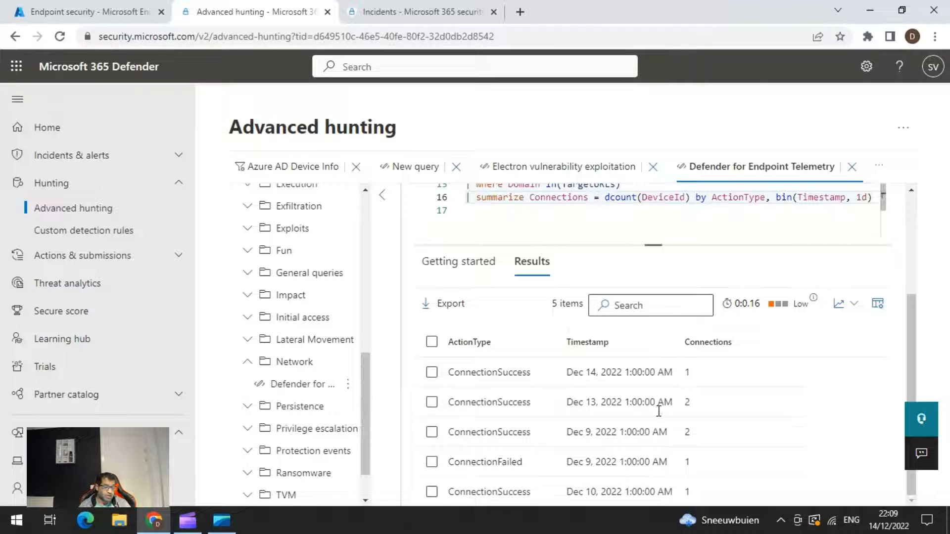
scroll(615, 218, up, 2)
scroll(617, 218, up, 2)
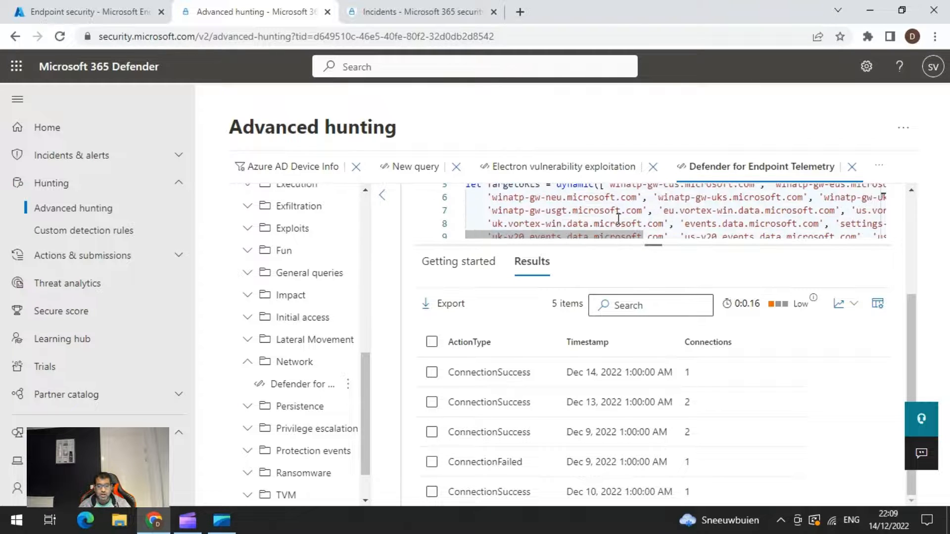
scroll(618, 218, up, 2)
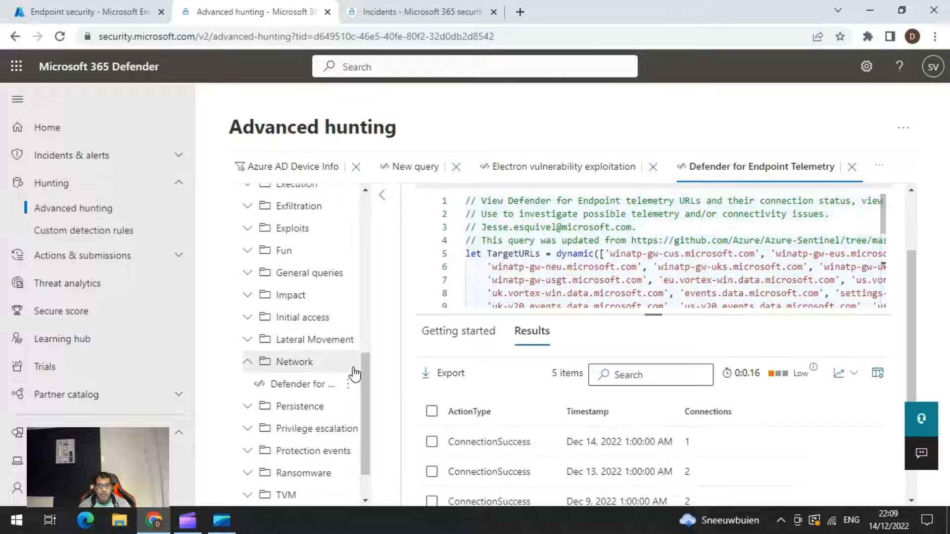
Show the schema tables instead of the saved queries list beside the query editor.
scroll(340, 362, up, 8)
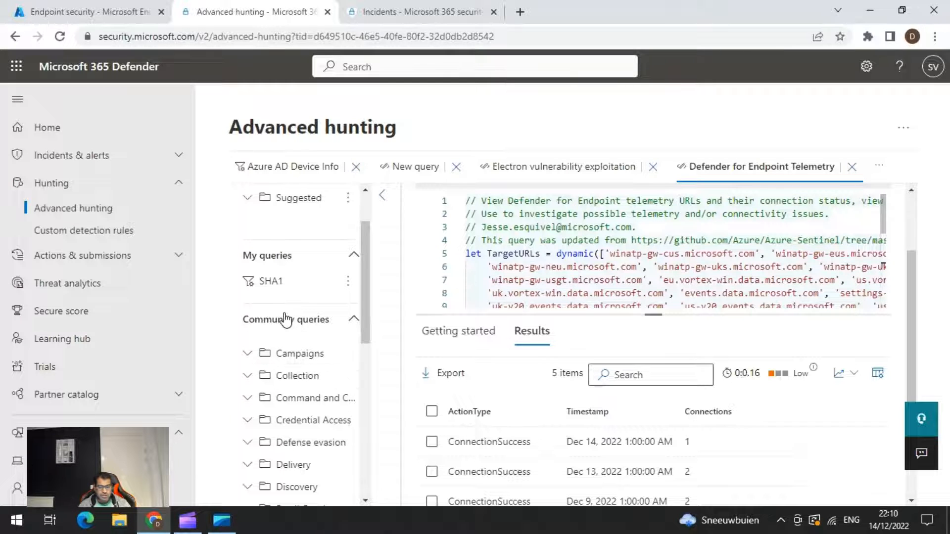
scroll(285, 313, up, 2)
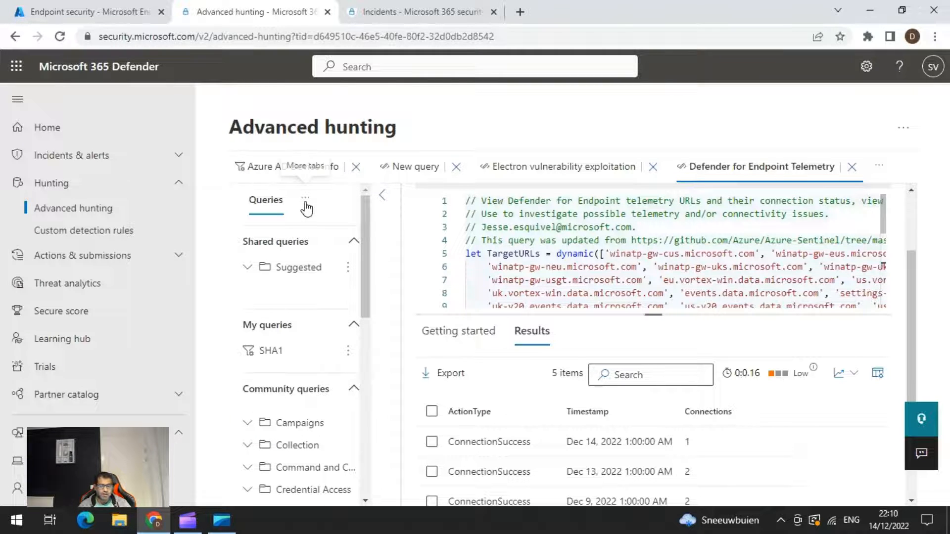
click(305, 200)
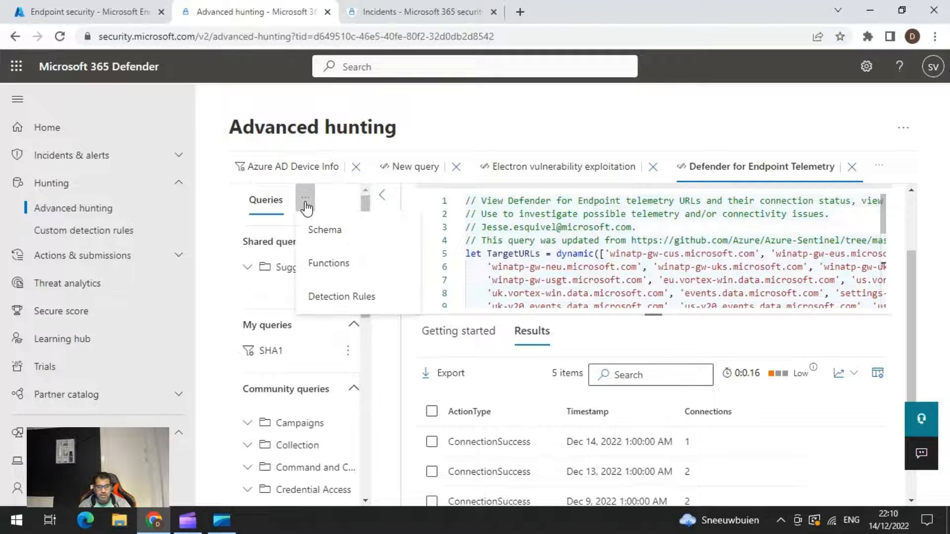
click(321, 230)
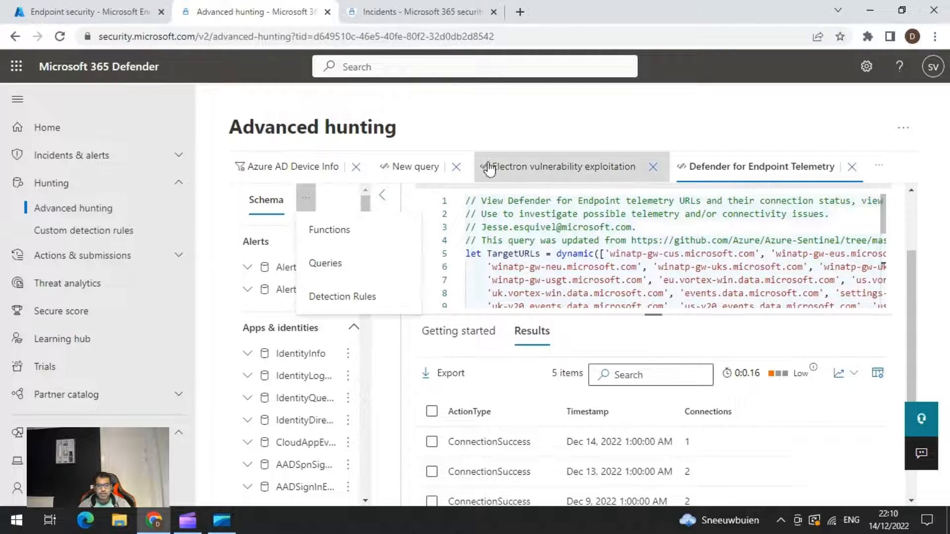
click(568, 130)
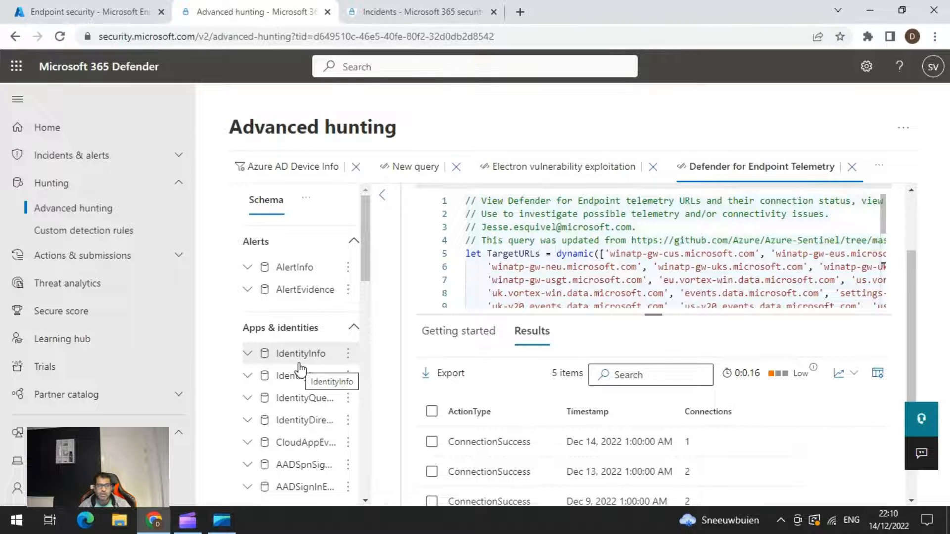
Open the schema reference and read the AADSignInEventsBeta table's description and columns.
click(905, 130)
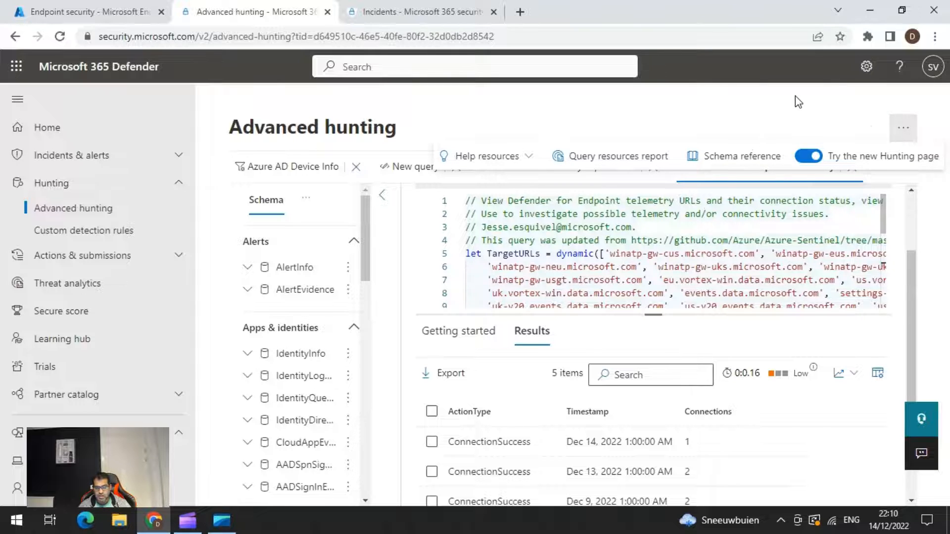
click(798, 102)
click(905, 129)
click(717, 157)
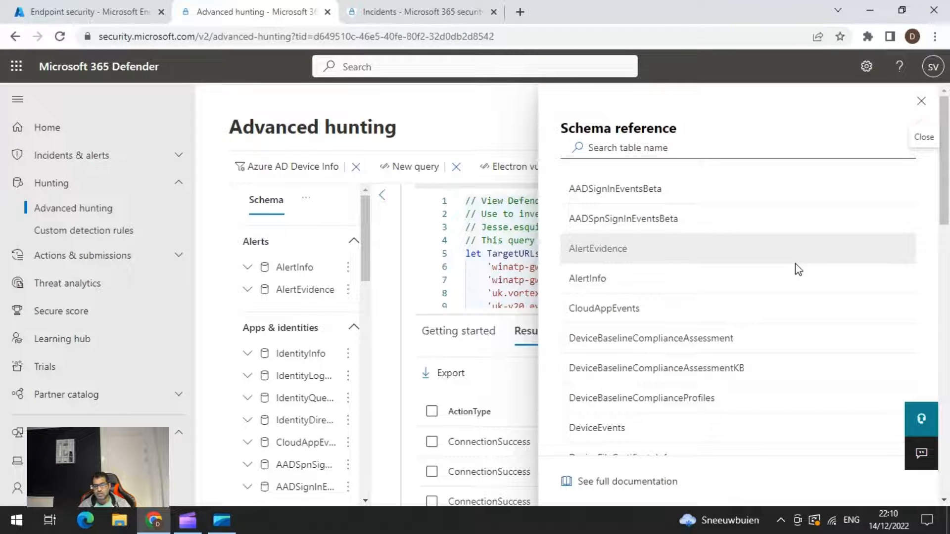
click(636, 193)
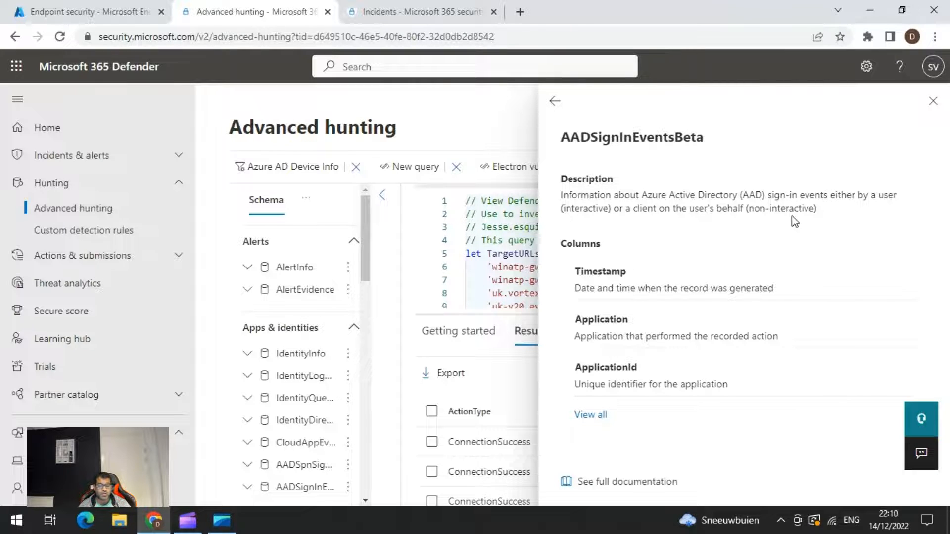
click(555, 102)
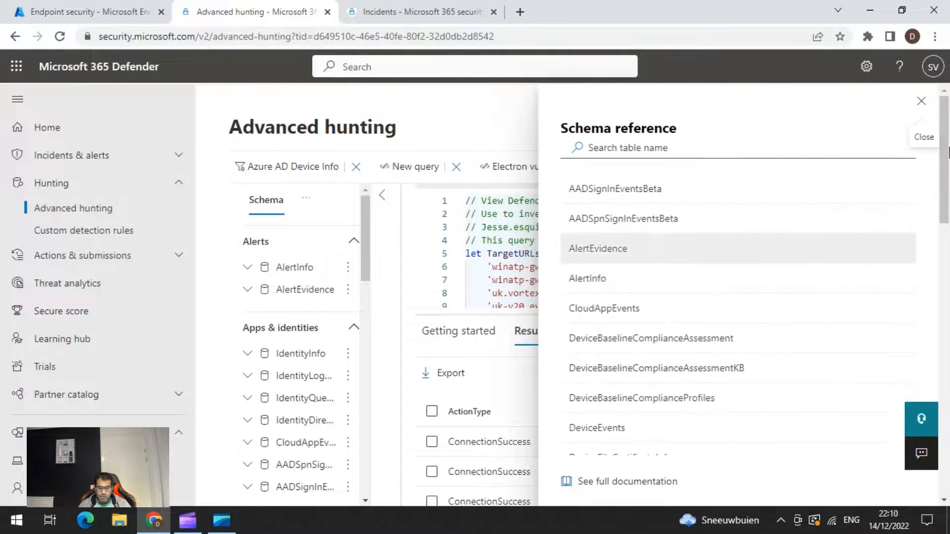
Examine the full list of DeviceEvents columns in the schema reference and return to the telemetry query.
scroll(770, 309, down, 1)
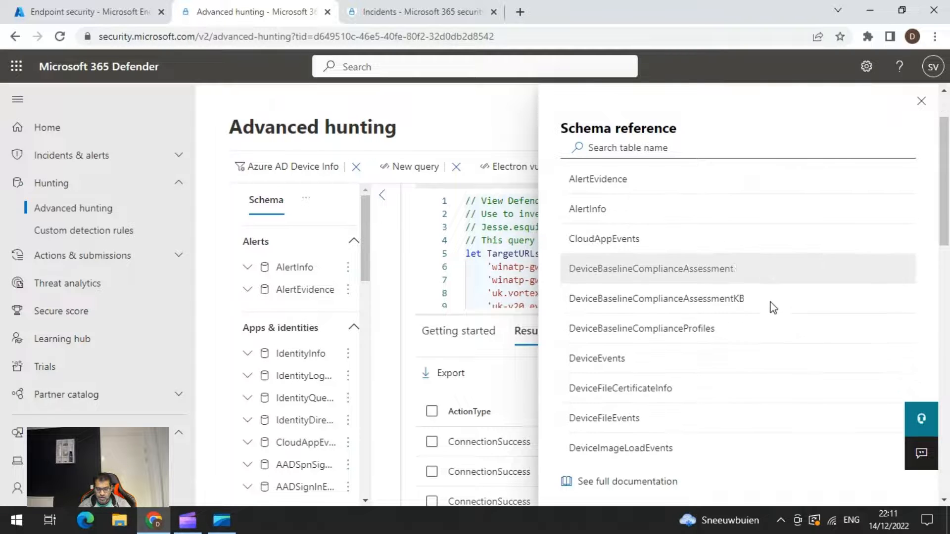
click(604, 361)
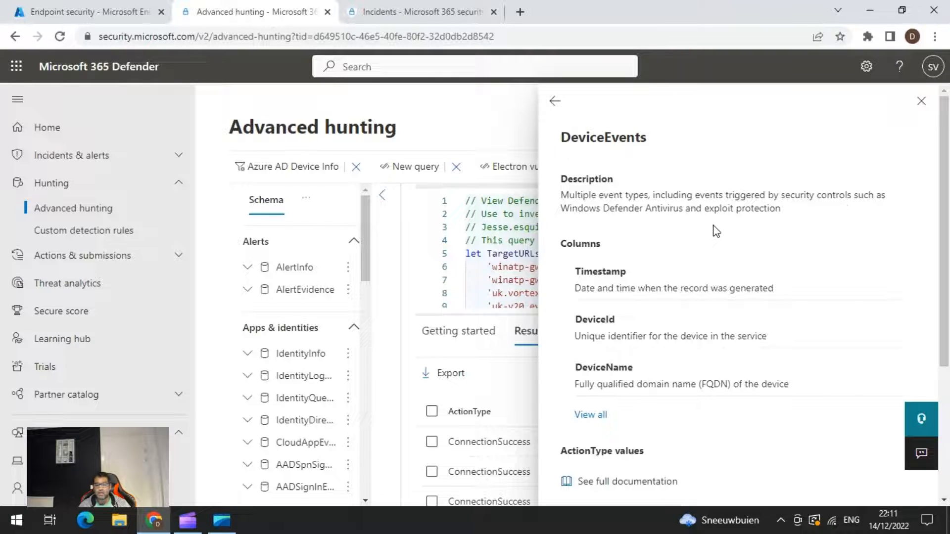
scroll(791, 261, down, 1)
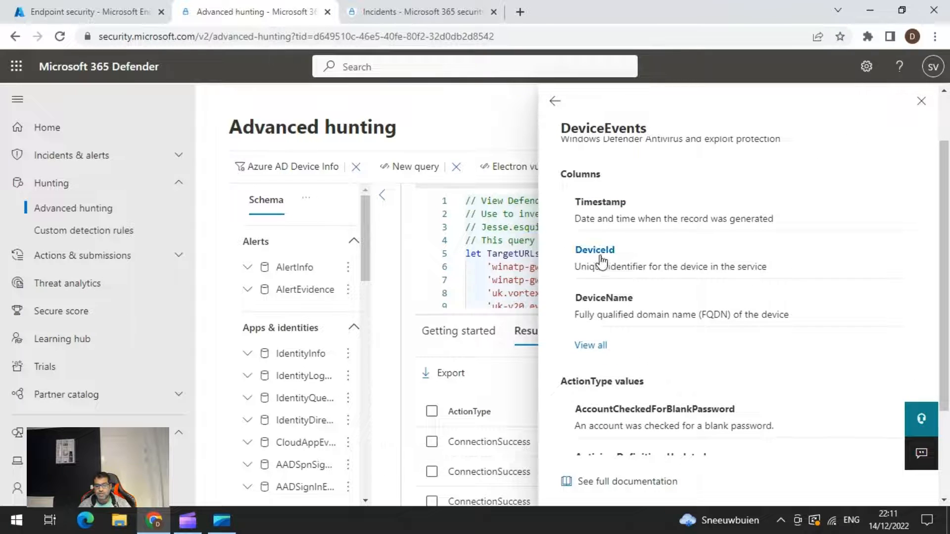
click(594, 348)
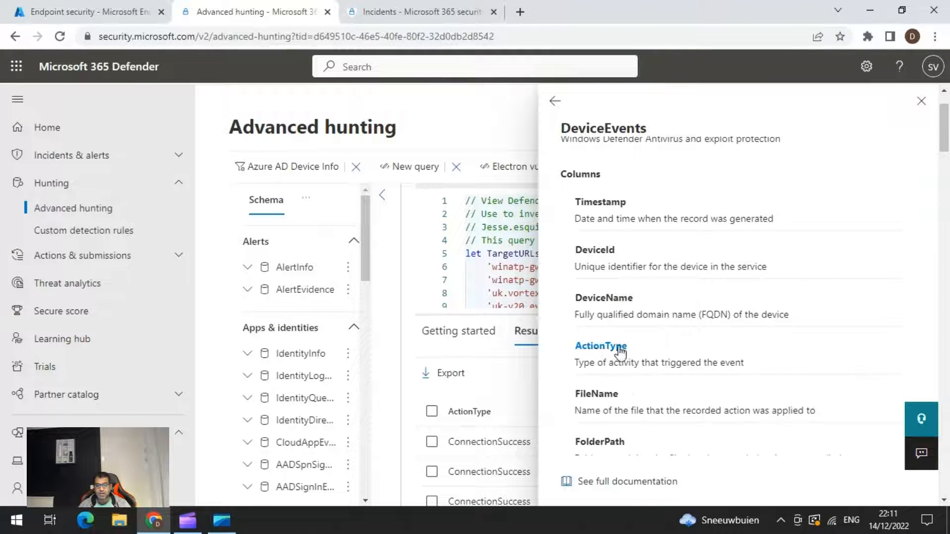
scroll(717, 298, down, 1)
scroll(711, 234, down, 4)
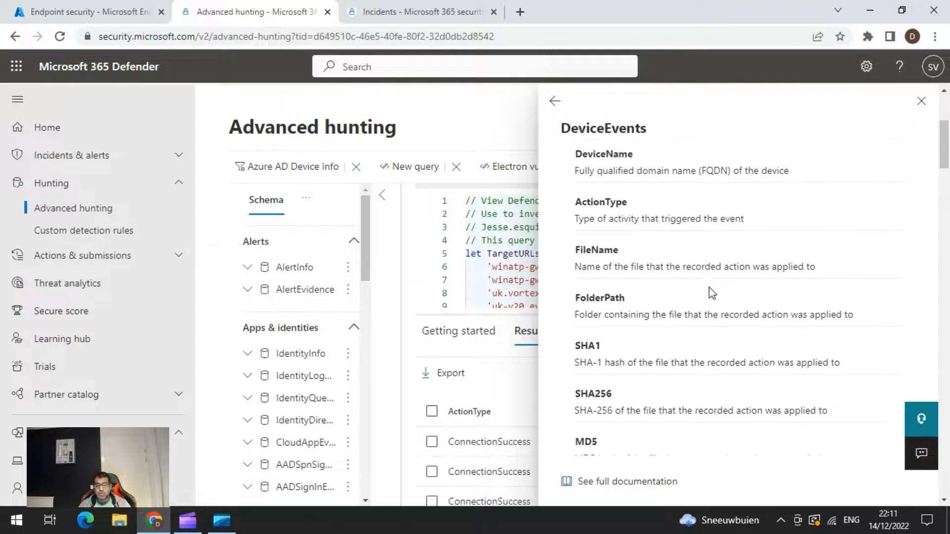
scroll(717, 356, down, 3)
scroll(717, 356, down, 4)
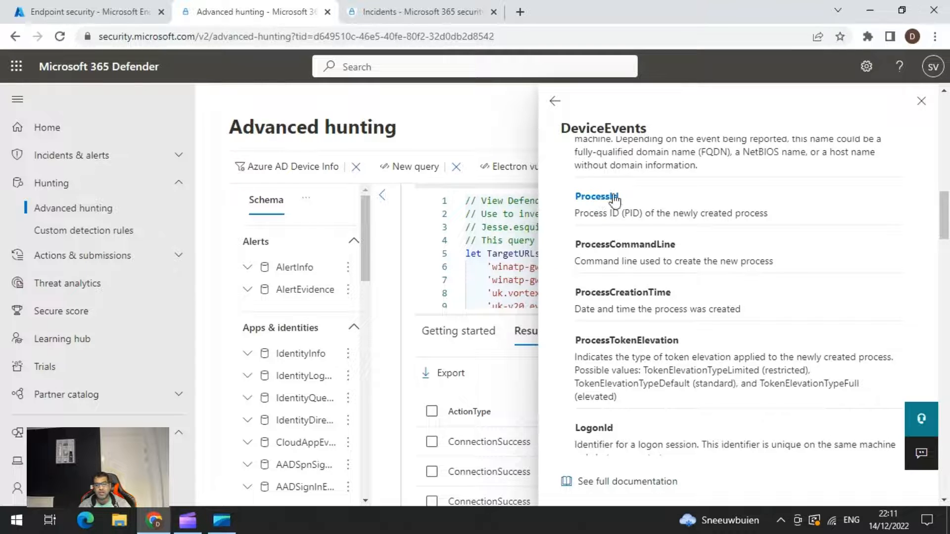
click(552, 109)
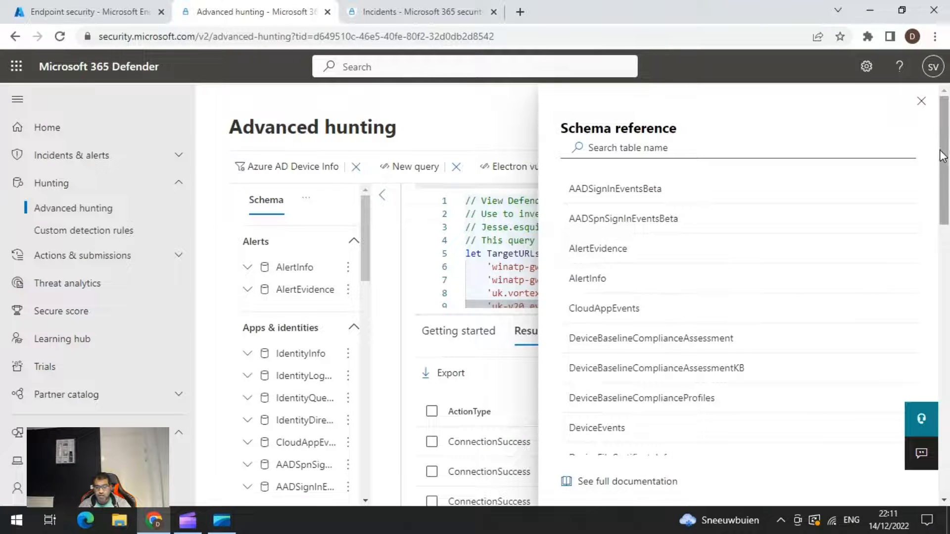
click(921, 101)
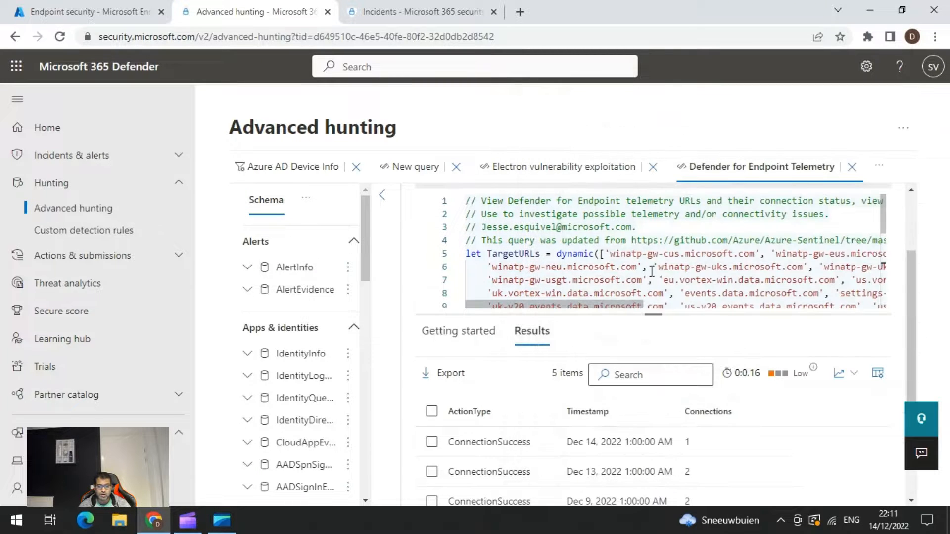
scroll(652, 272, down, 5)
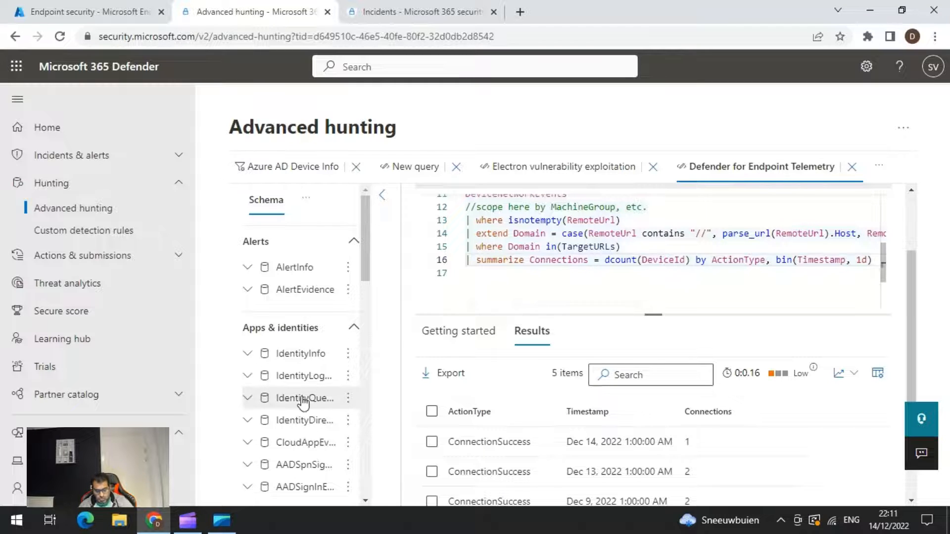
Look through the schema's alert, identity, email and device tables and check the additional options of the hunting page.
scroll(301, 391, down, 1)
scroll(301, 390, down, 4)
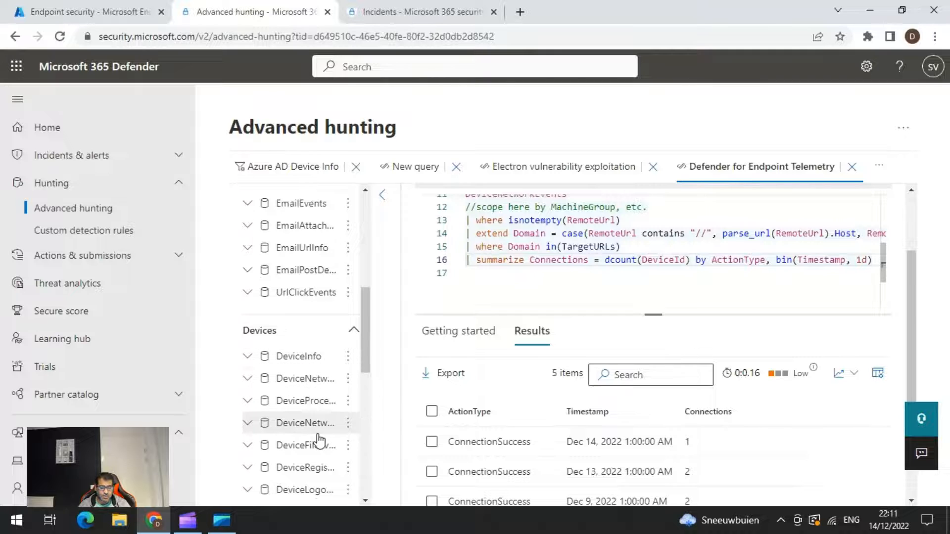
scroll(323, 423, down, 1)
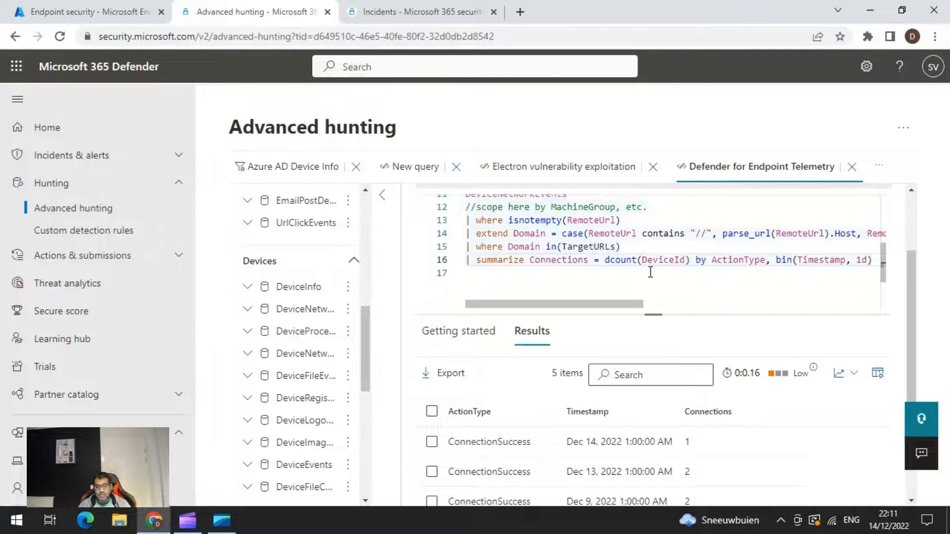
scroll(299, 317, up, 5)
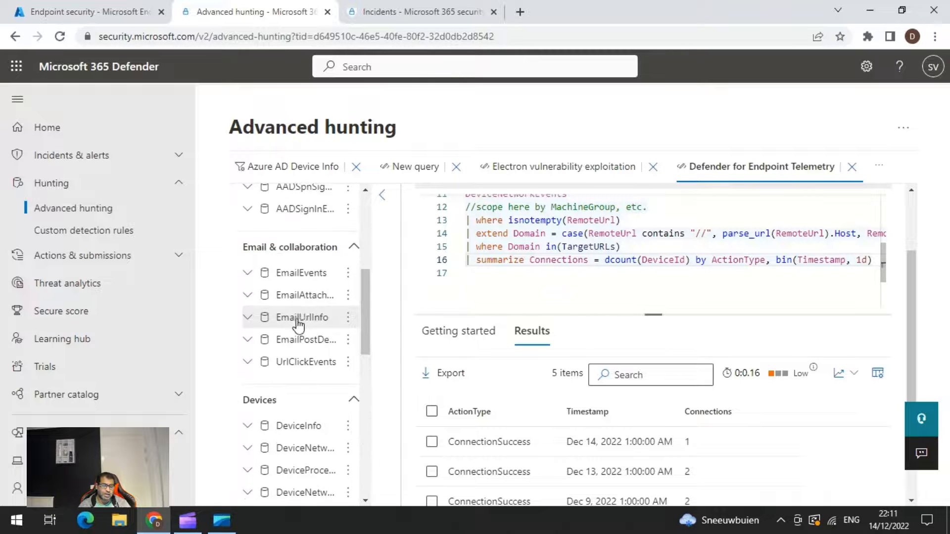
scroll(303, 312, up, 3)
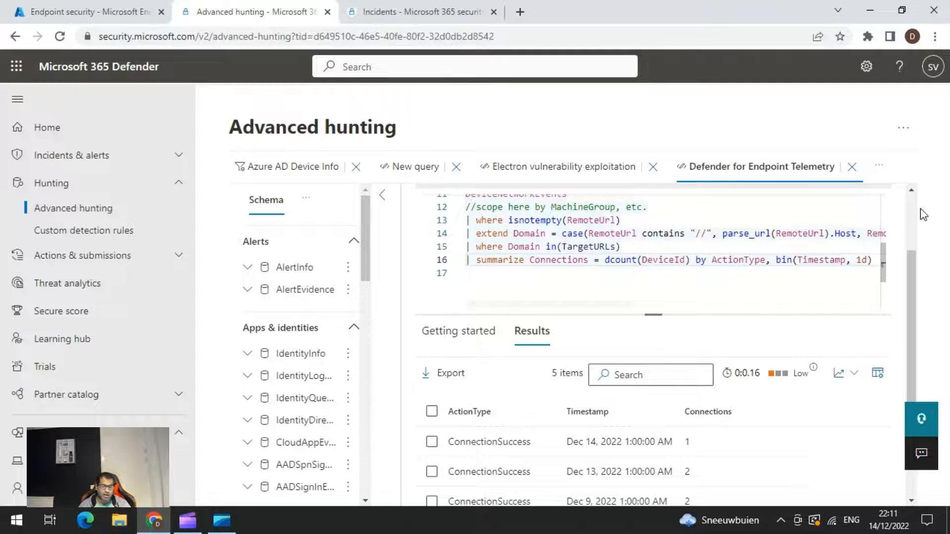
click(903, 127)
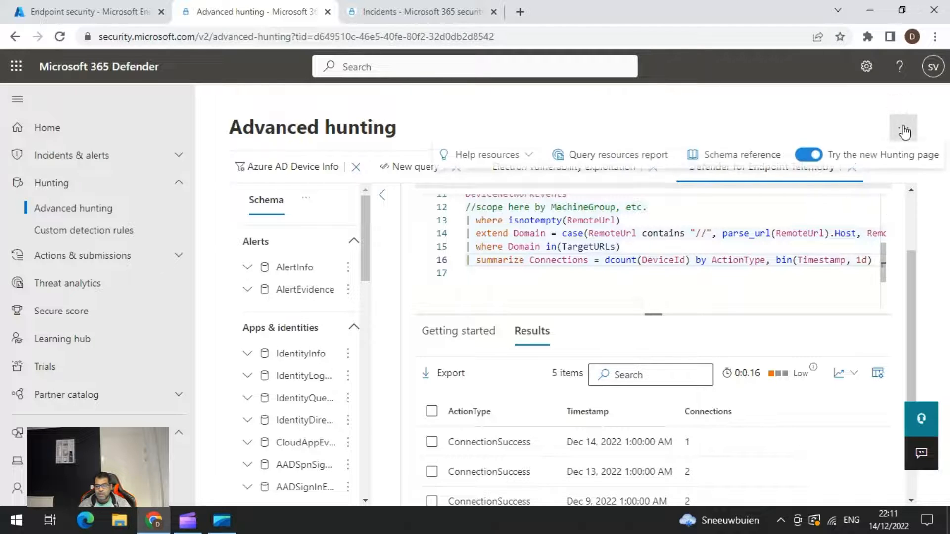
click(587, 122)
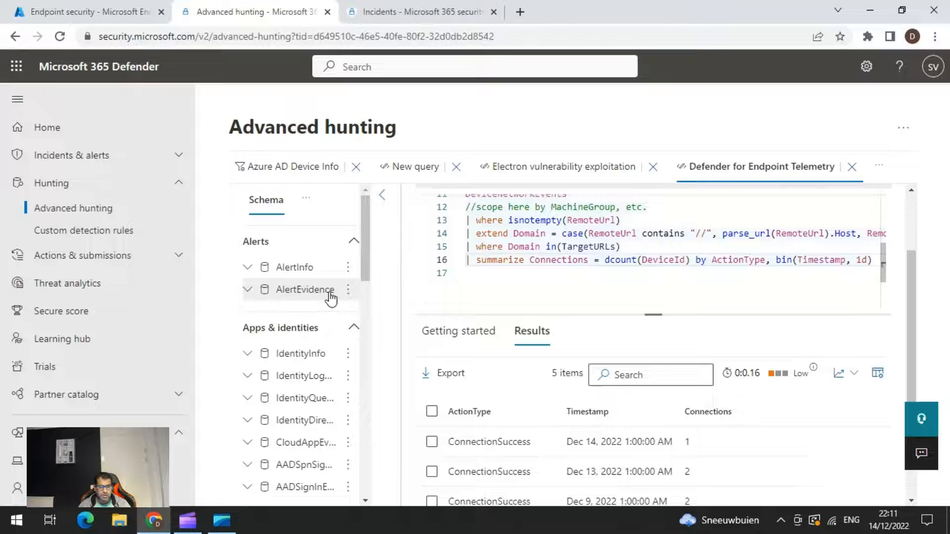
Show the functions list instead of the schema and expand the AssignedIPAddresses and DeviceFromIP functions.
click(307, 199)
click(336, 239)
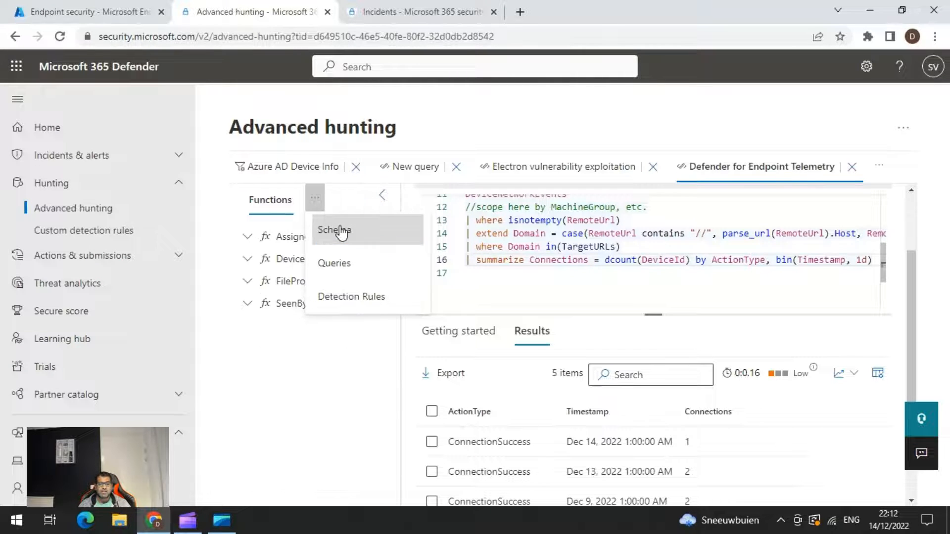
click(292, 393)
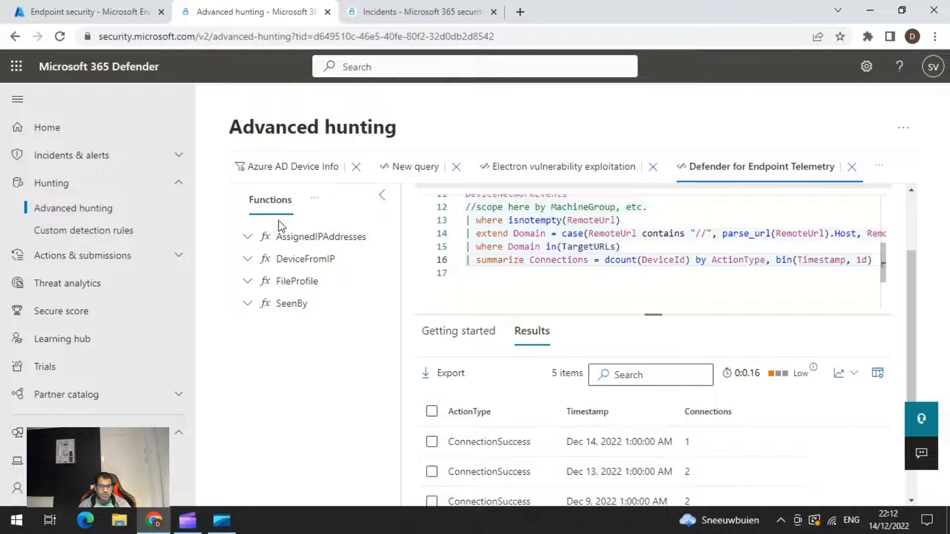
click(250, 238)
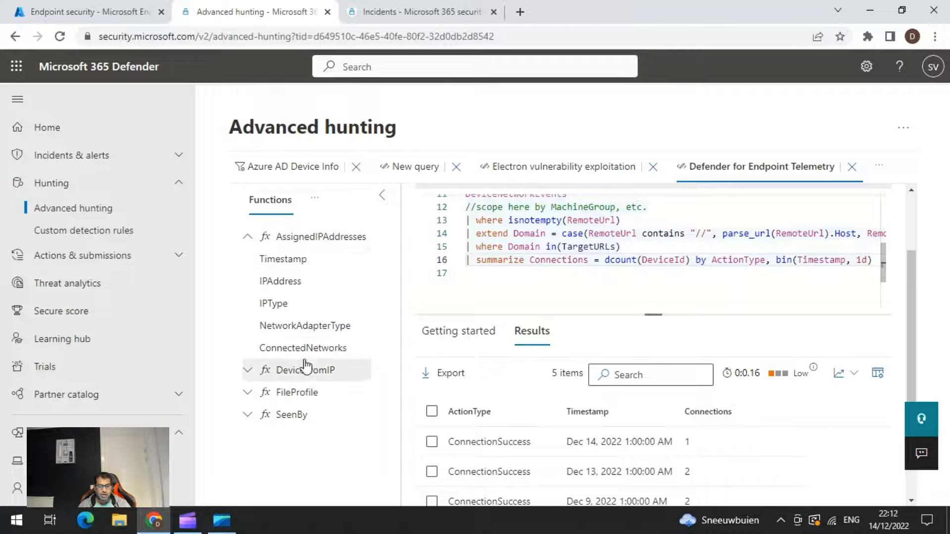
click(247, 377)
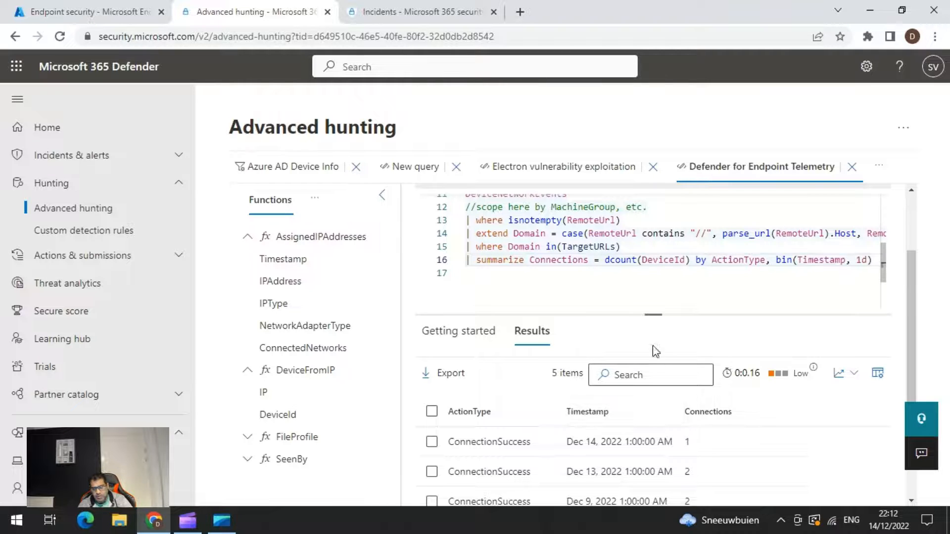
Insert DeviceFromIP's IP column into the telemetry query, and close that query with its changes discarded.
double_click(265, 393)
scroll(643, 337, down, 1)
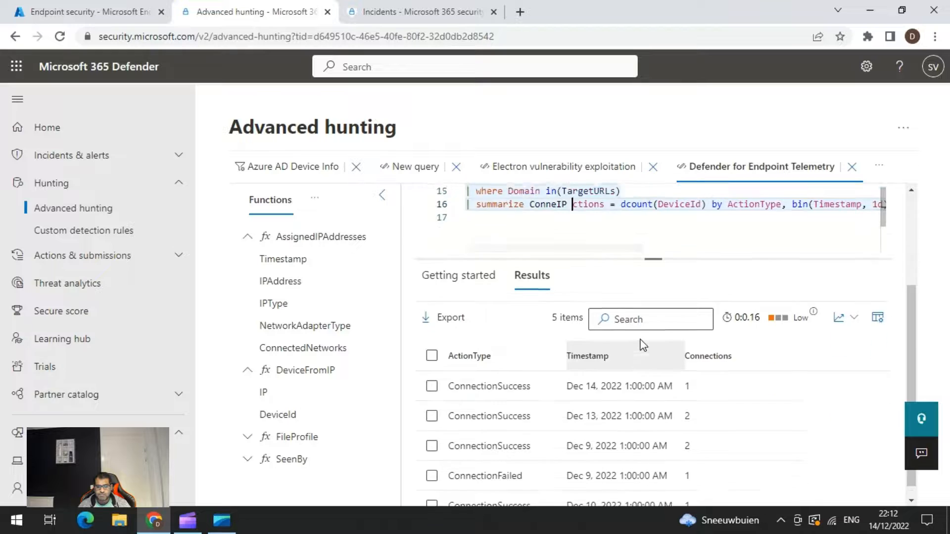
scroll(642, 343, up, 3)
click(852, 166)
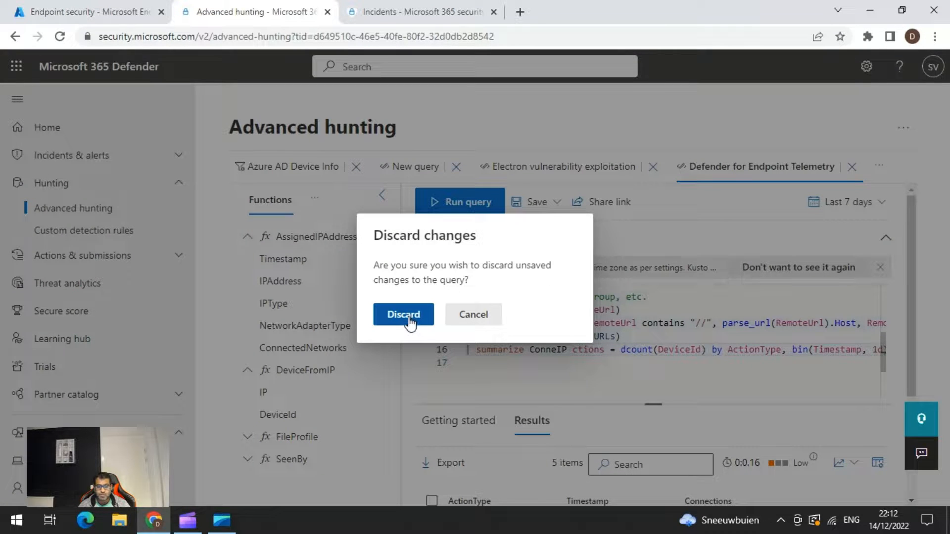
click(430, 317)
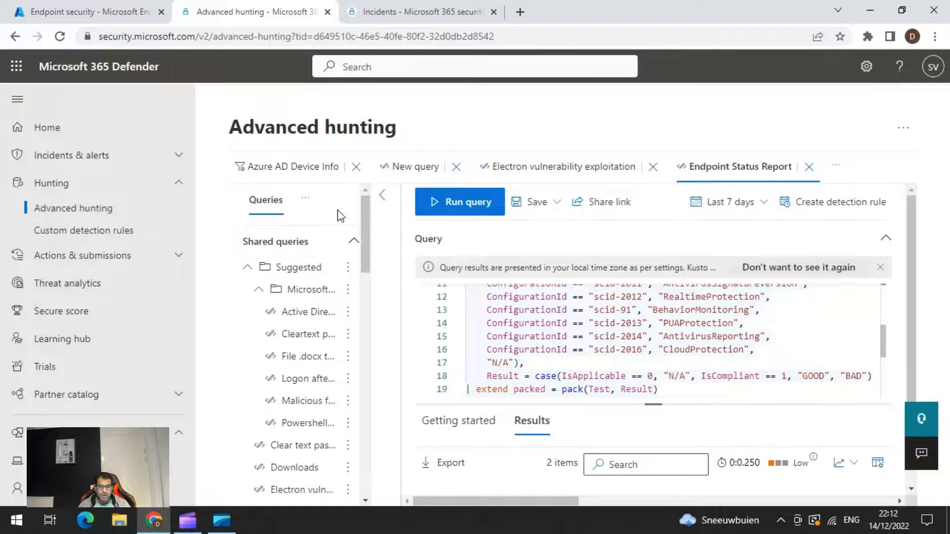
Show the functions list beside the Endpoint Status Report query and expand the SeenBy and AssignedIPAddresses functions.
click(304, 199)
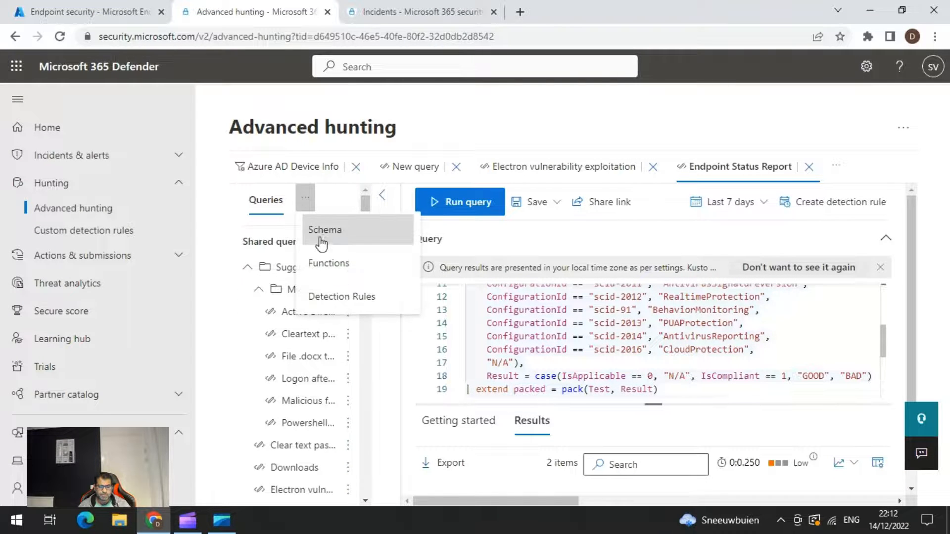
click(339, 270)
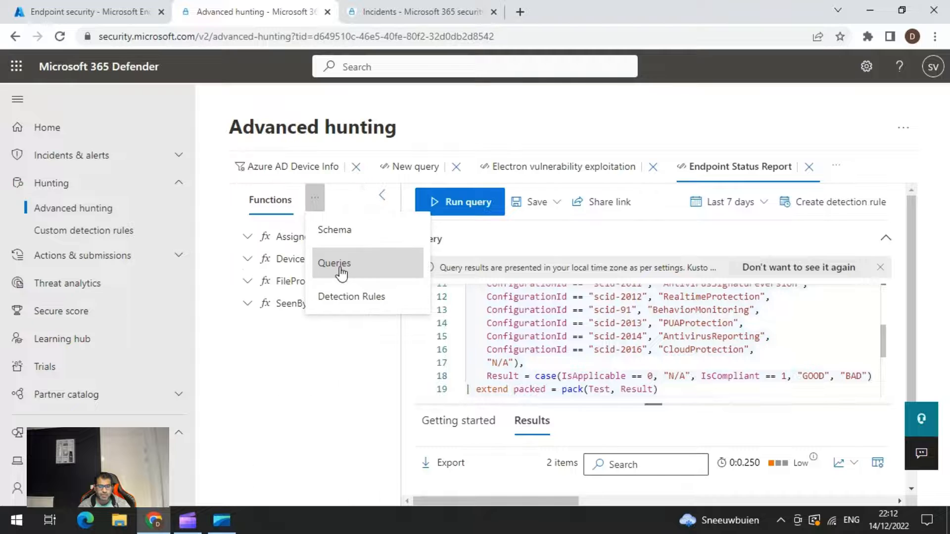
click(289, 310)
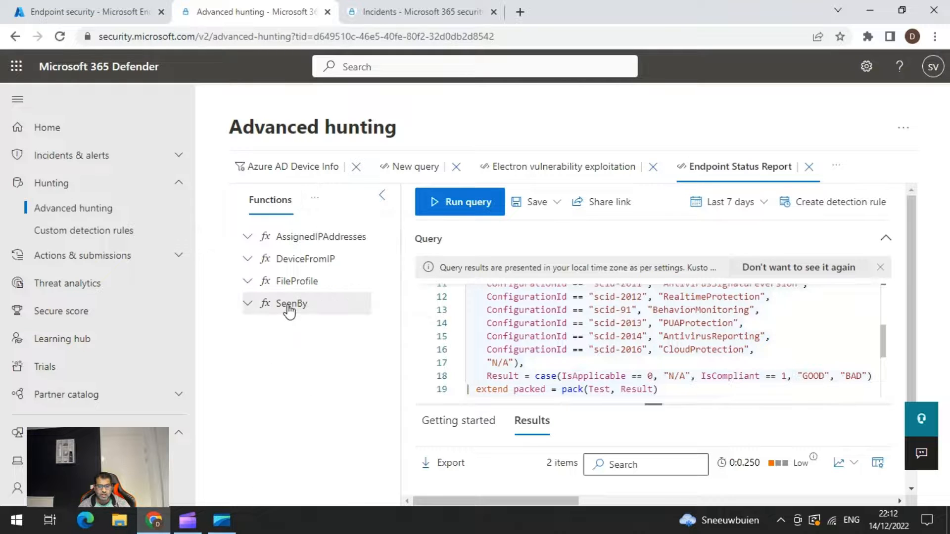
click(248, 306)
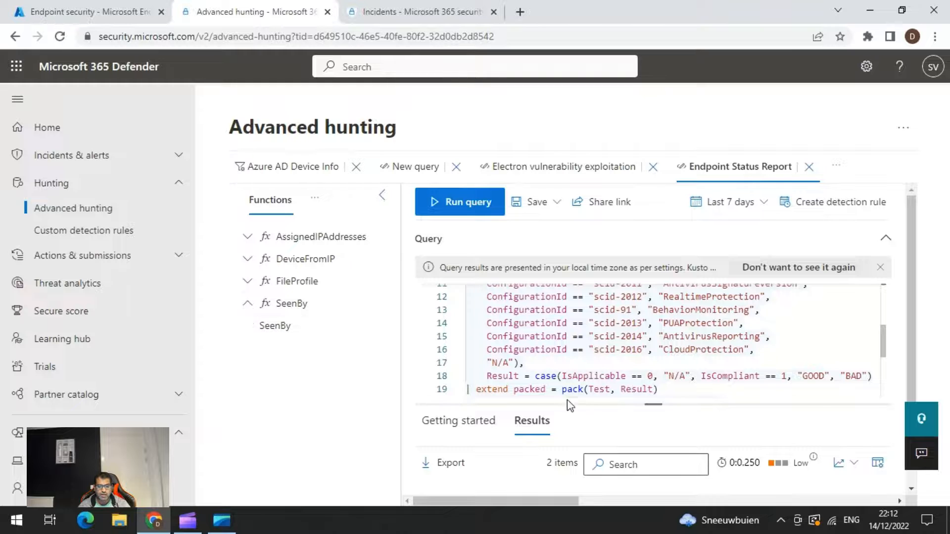
scroll(596, 436, down, 2)
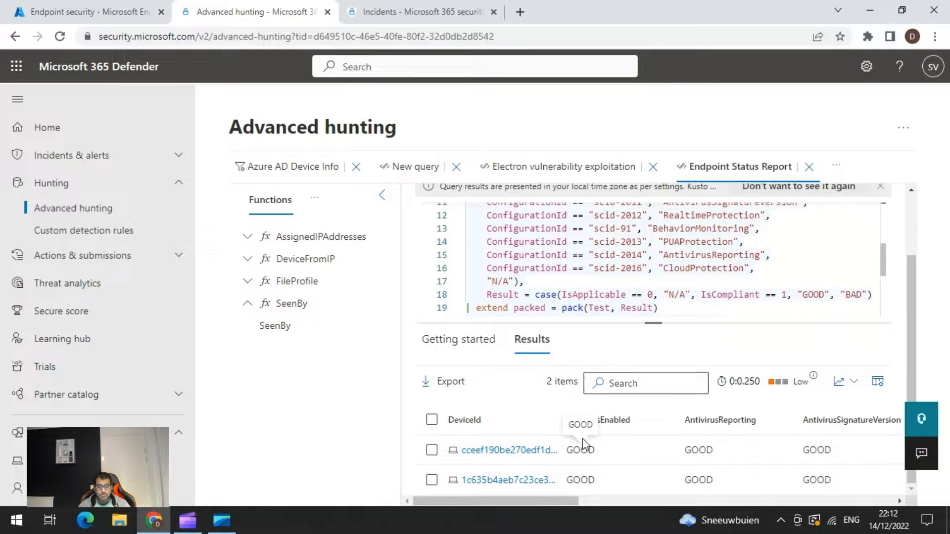
scroll(567, 298, up, 3)
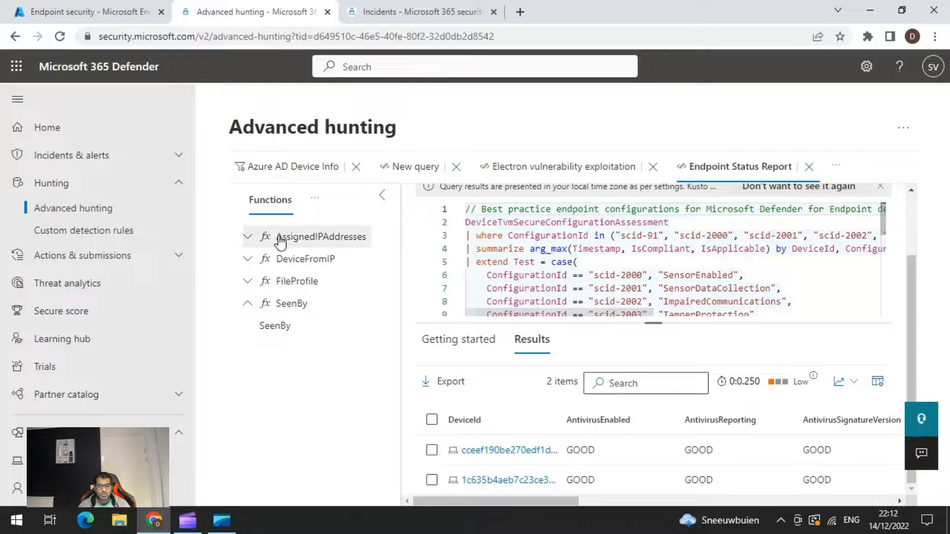
click(247, 238)
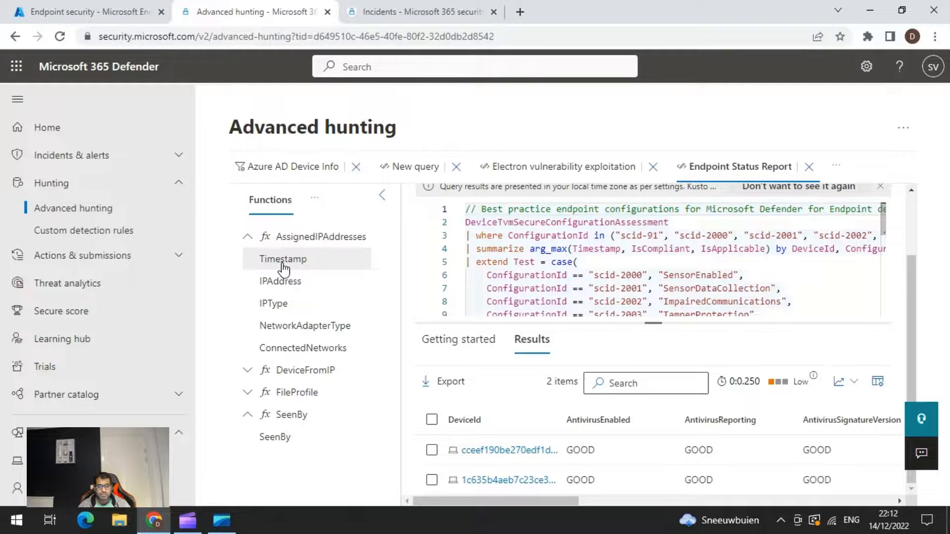
Replace the whole Endpoint Status Report query text with the IPAddress column of the AssignedIPAddresses function.
double_click(280, 282)
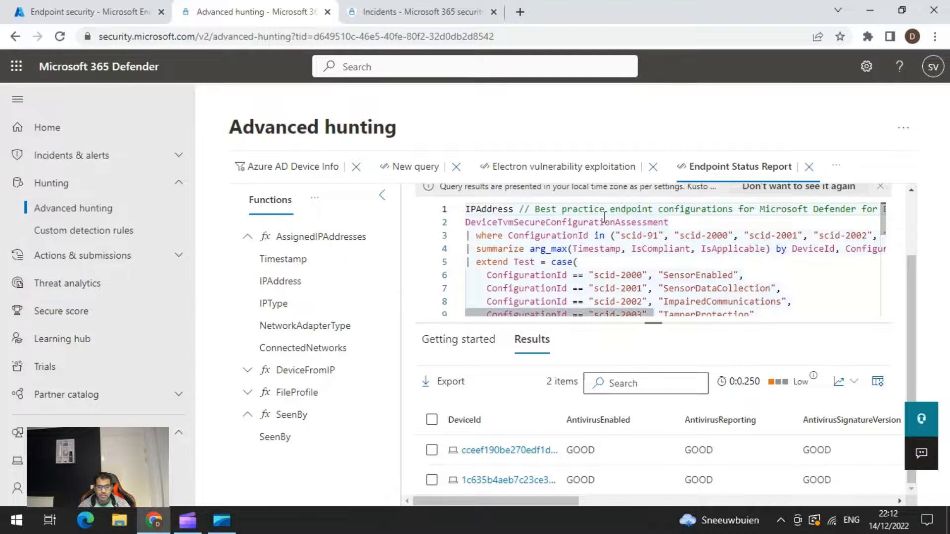
click(552, 261)
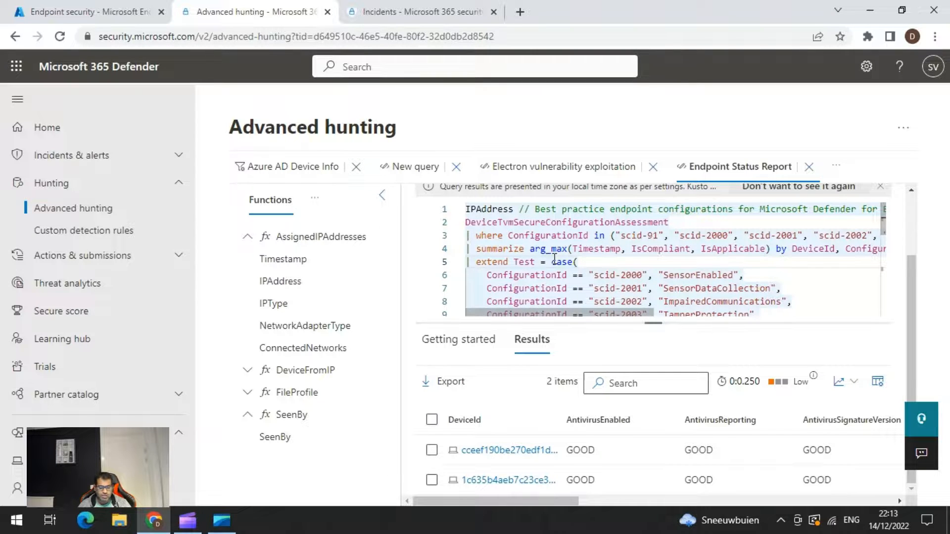
key(ctrl+a)
key(Delete)
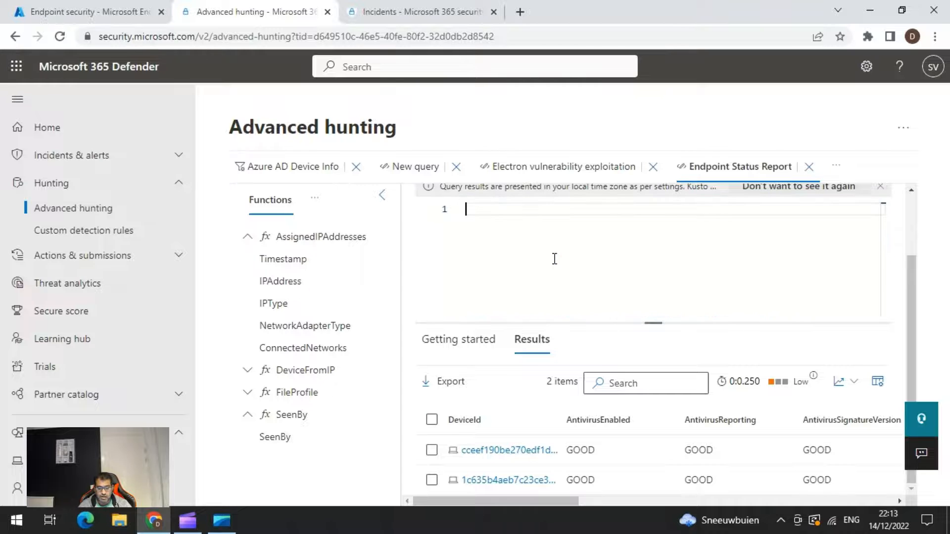
double_click(282, 283)
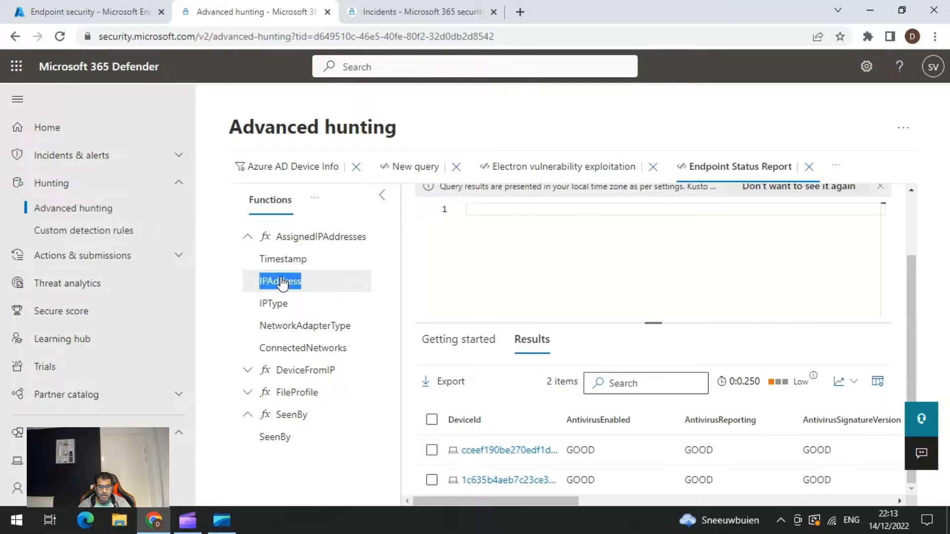
click(525, 209)
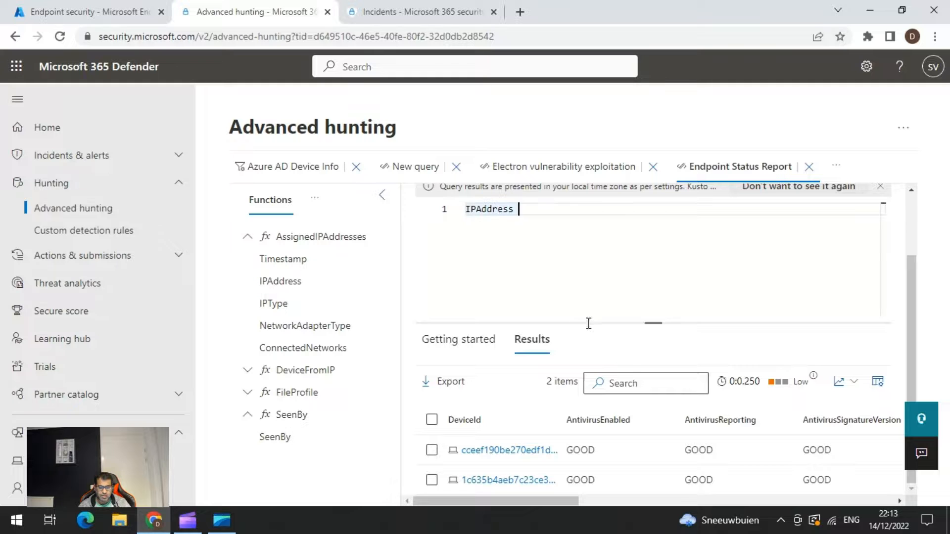
Load the basic Limit sample from the getting-started examples as a new query.
click(478, 355)
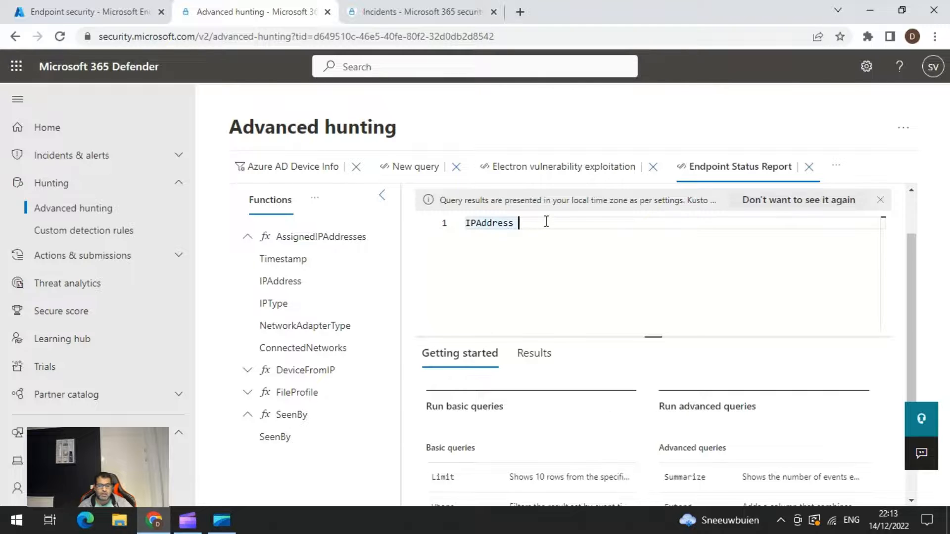
click(436, 479)
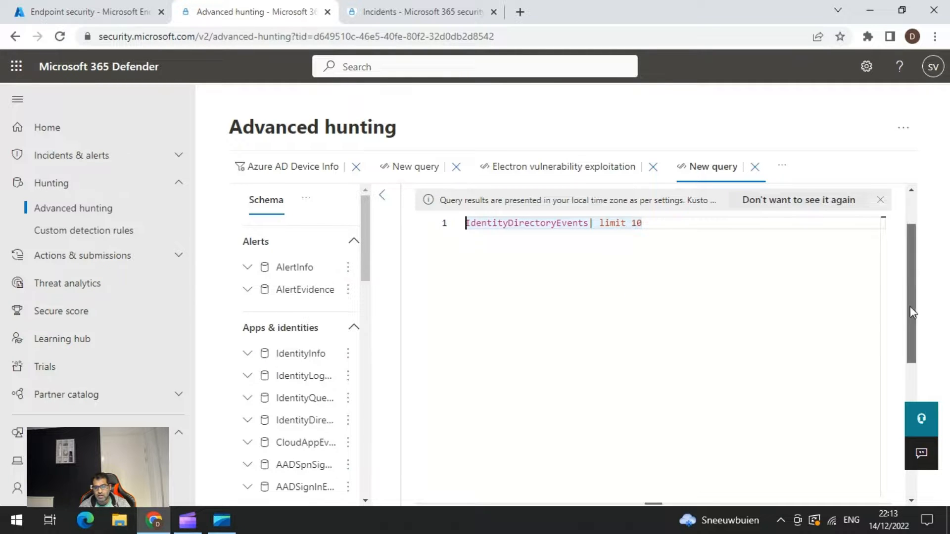
scroll(910, 307, up, 2)
click(464, 217)
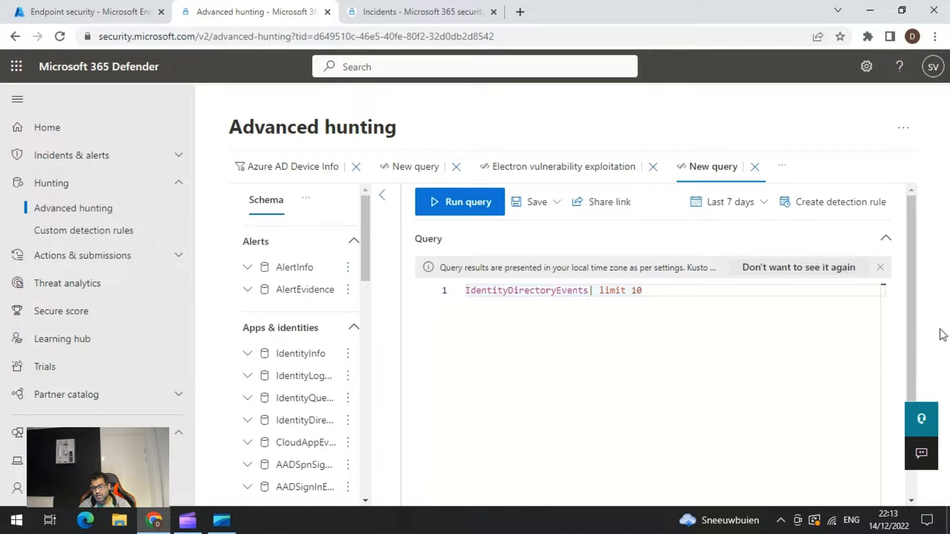
drag(908, 291, 939, 276)
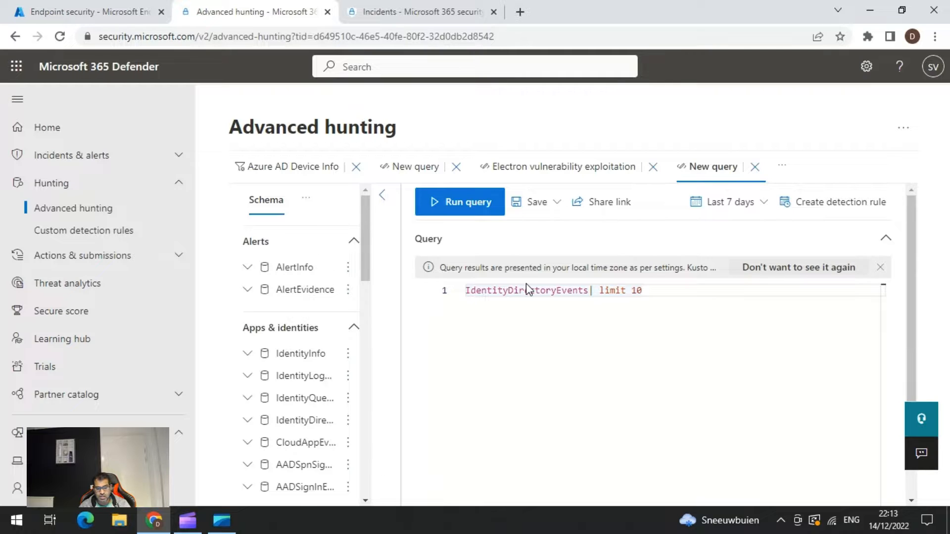
Change the sample query's table to DeviceEvents, keeping limit 10, and run the query.
click(550, 291)
double_click(550, 291)
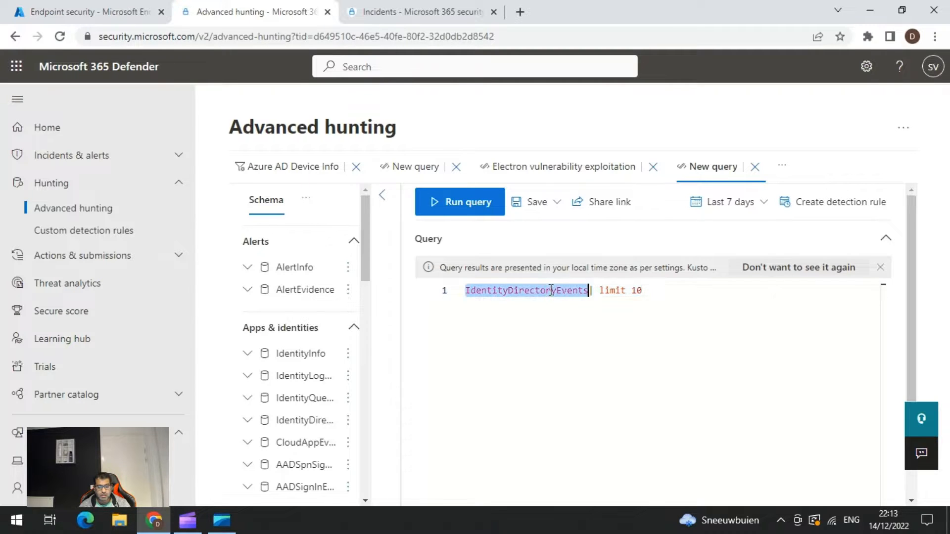
text(dev)
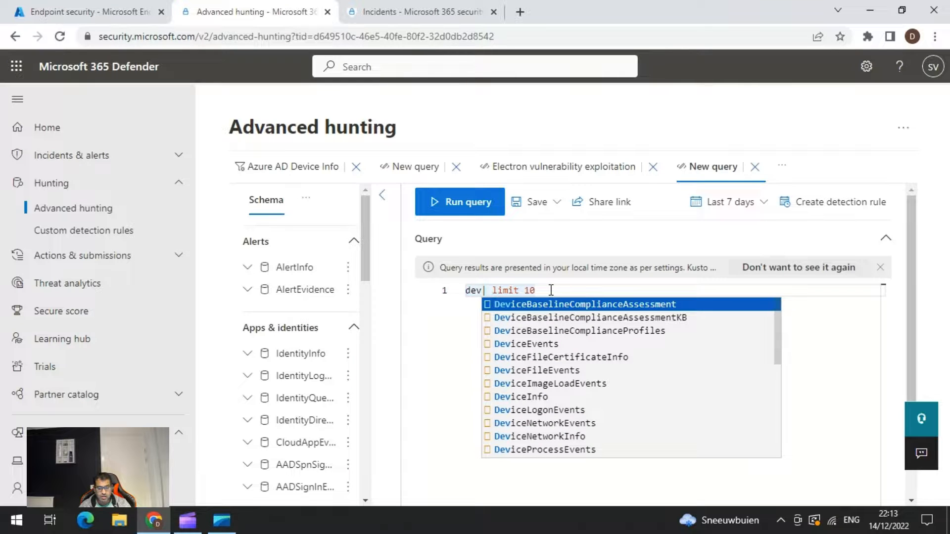
click(524, 345)
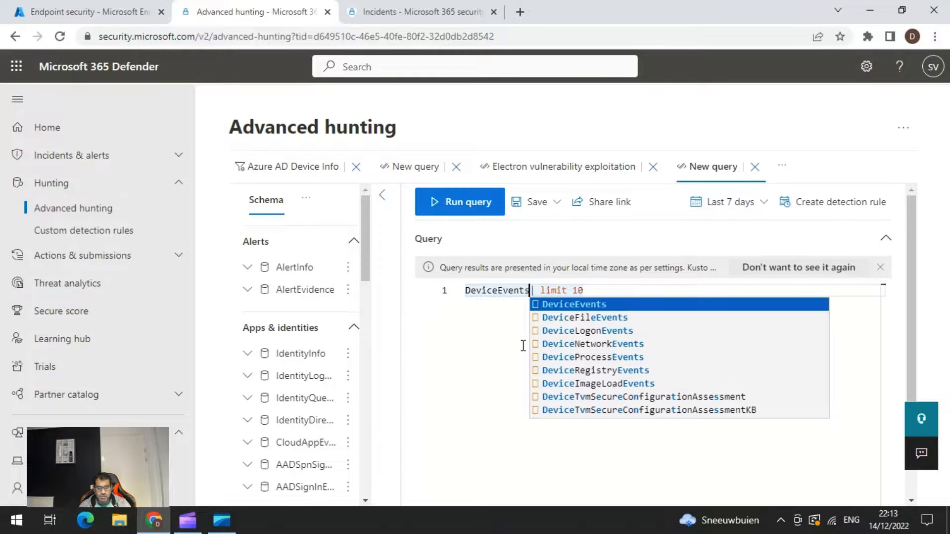
click(500, 295)
click(464, 203)
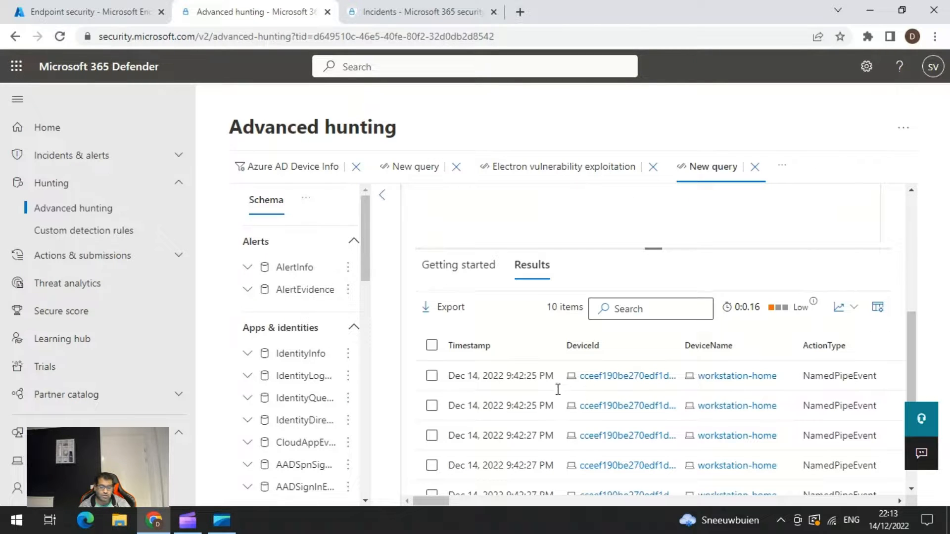
scroll(517, 324, up, 5)
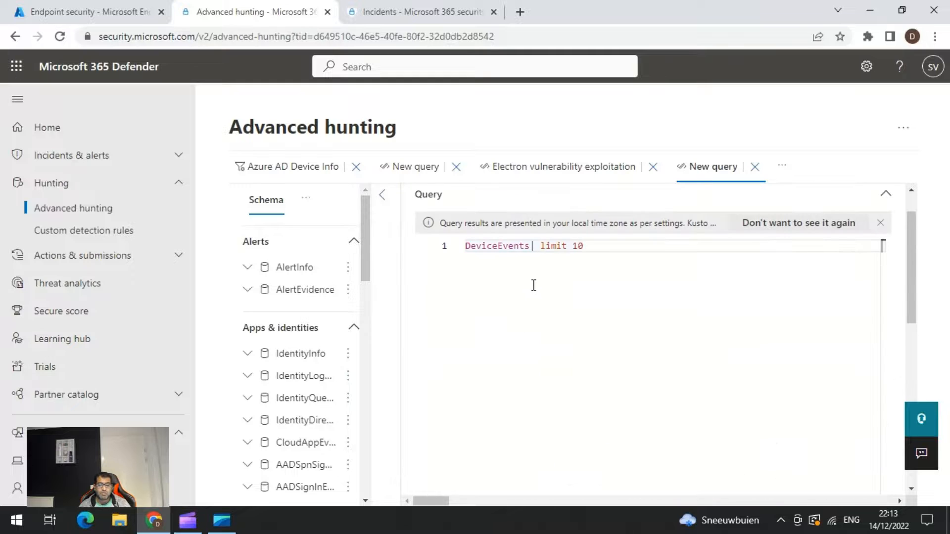